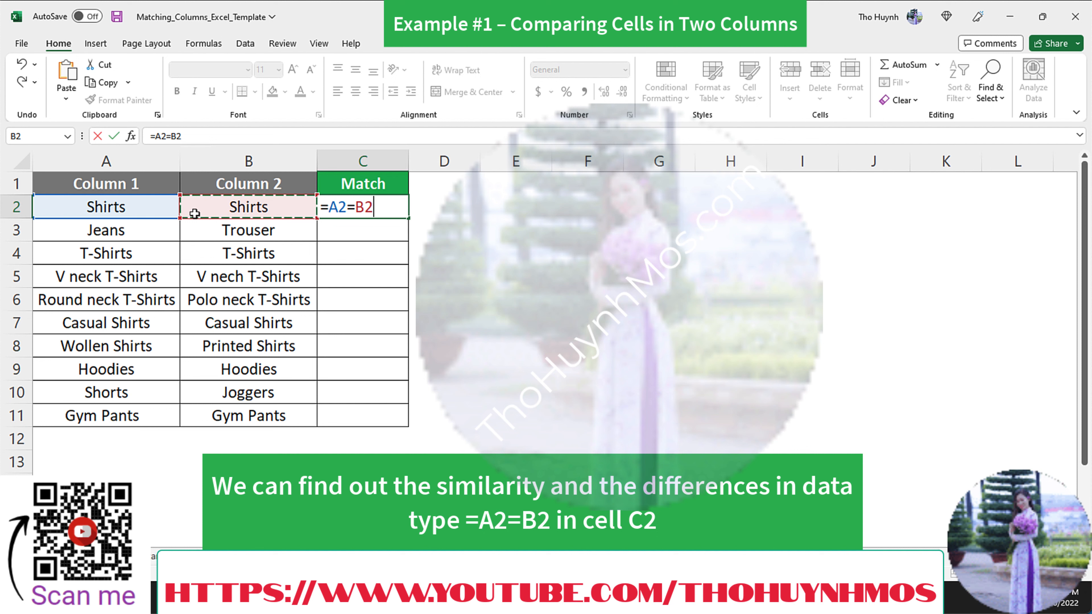
Enter the comparison =A2=B2 in C2 and fill it down the Match column to C11
key("Return")
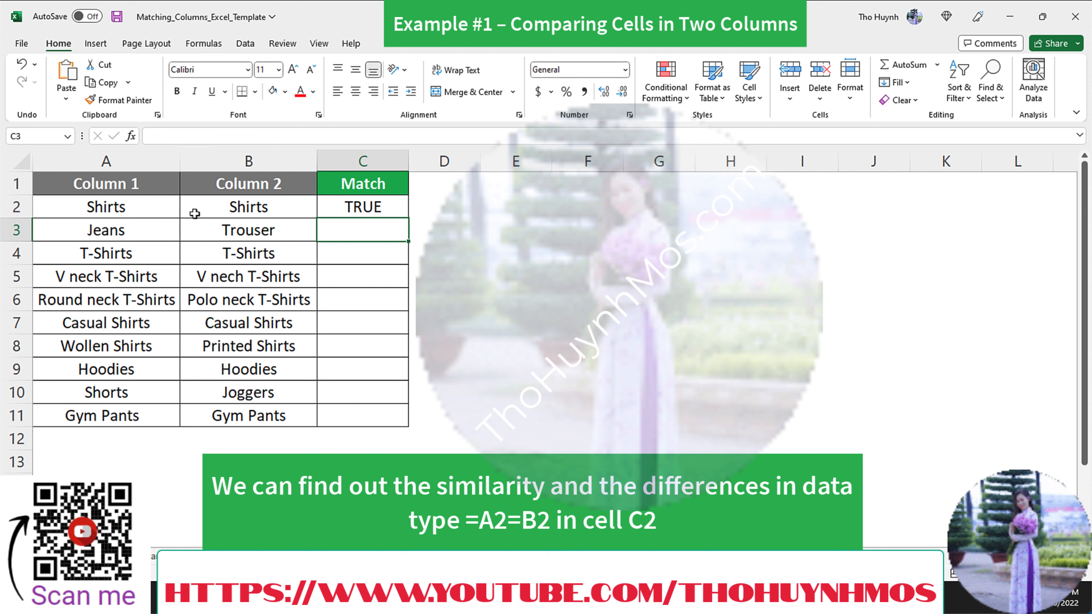
left_click(393, 207)
left_click_drag(407, 218, 410, 423)
left_click(459, 381)
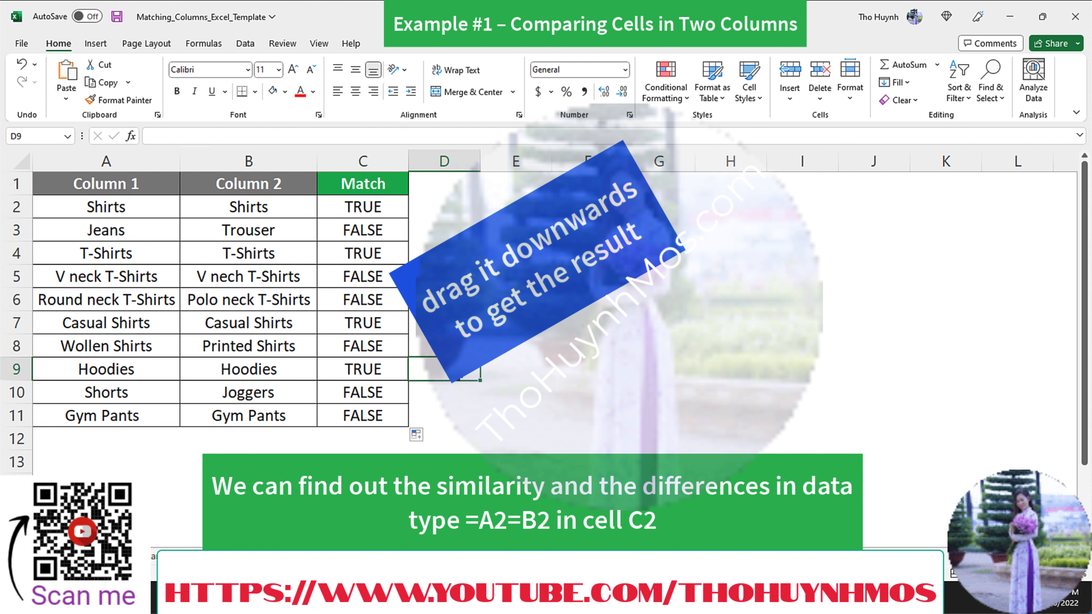
On the sheet with the Result column, undo the existing C2 entry and start an IF formula there testing A2=B2
left_click(160, 557)
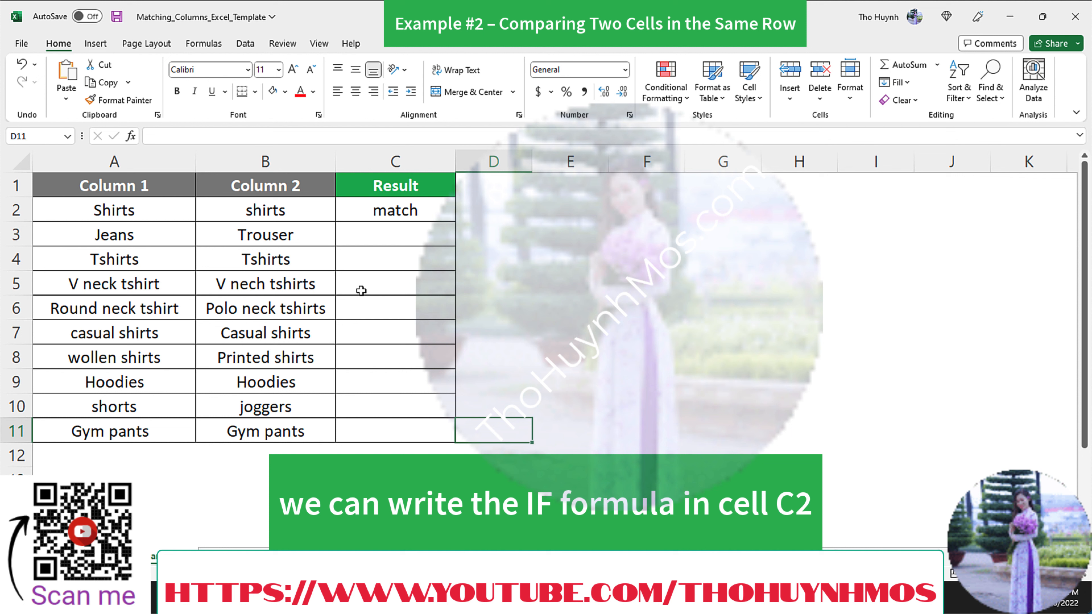
key("ctrl+z")
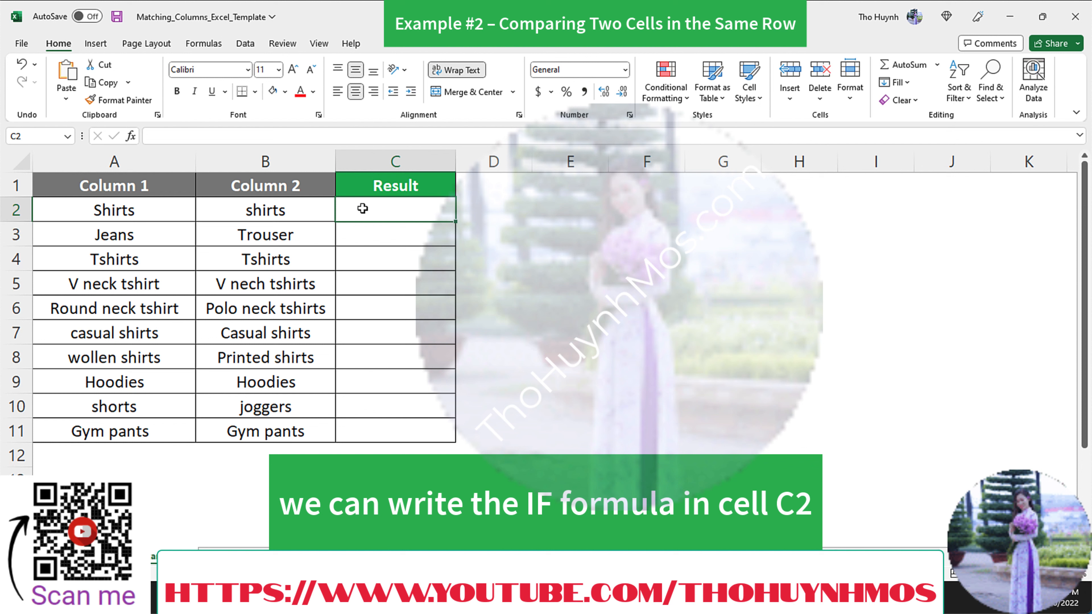
type("=")
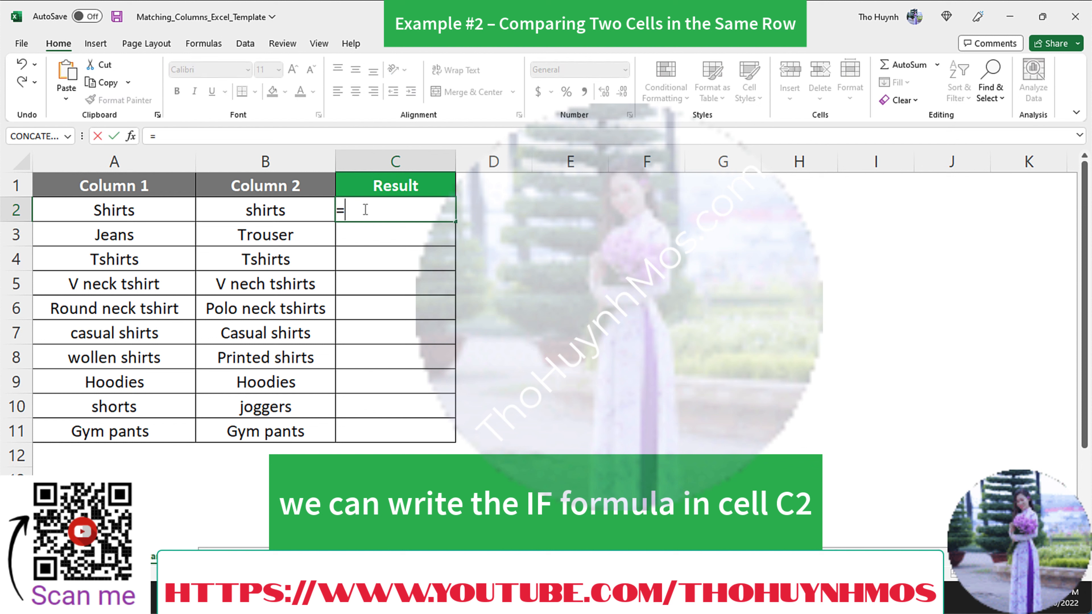
type("IF")
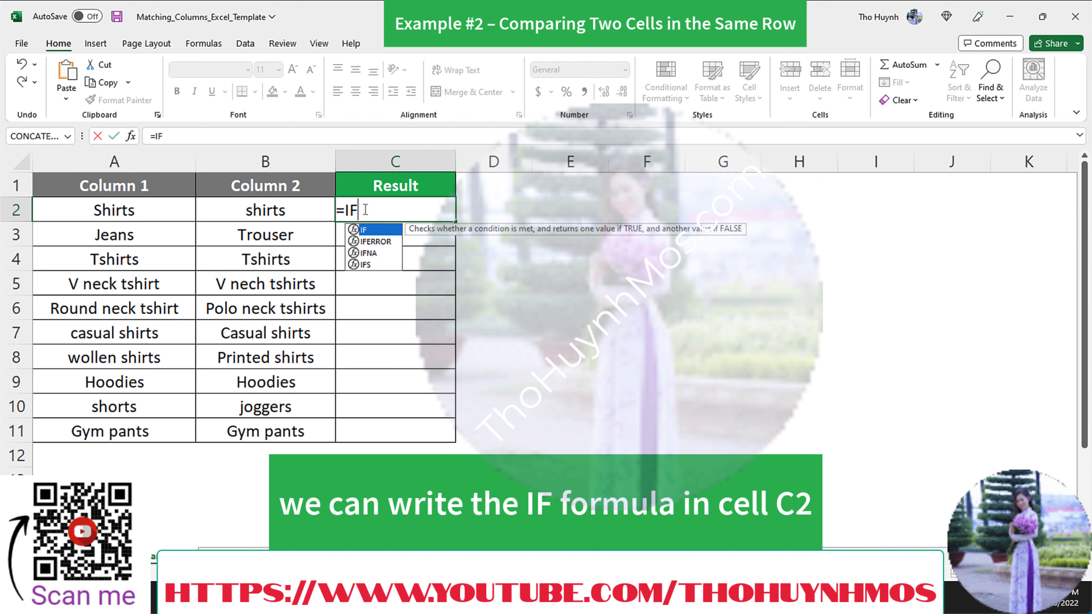
type("(")
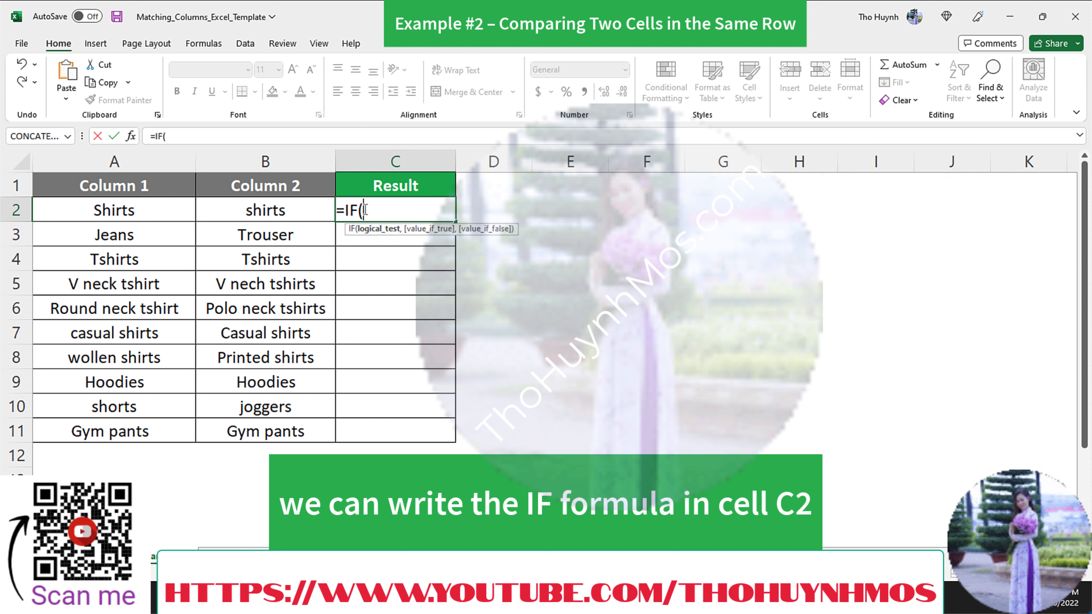
left_click(127, 210)
type("=")
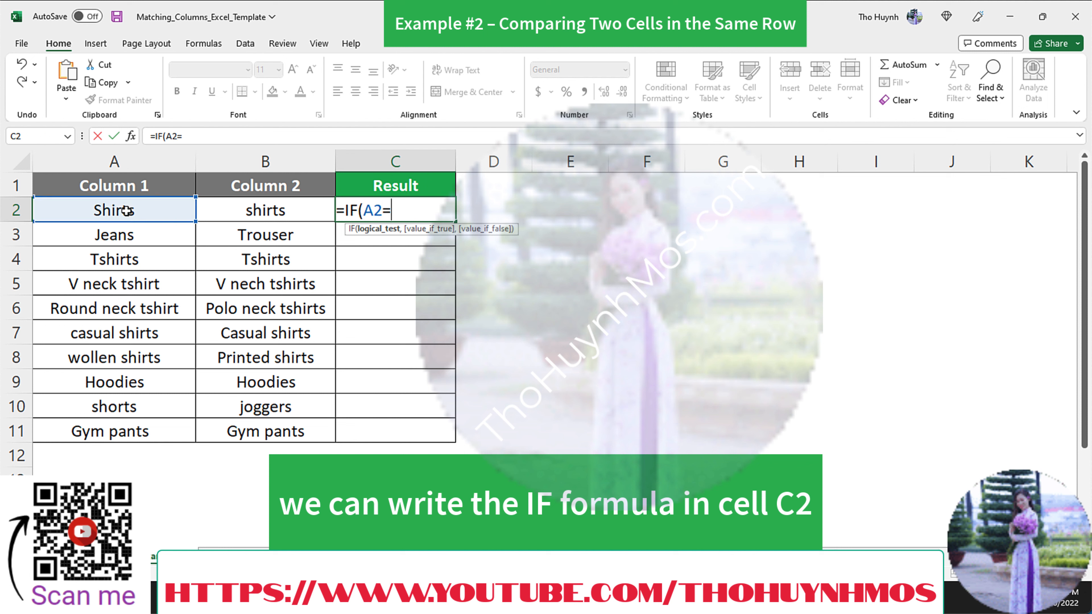
left_click(233, 212)
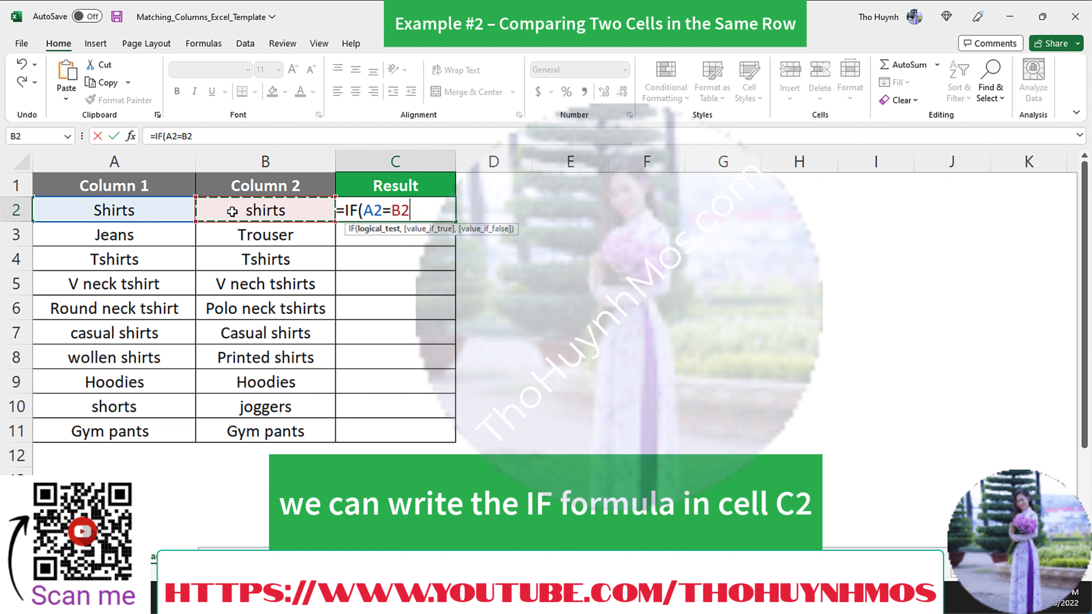
Complete the C2 formula as =IF(A2=B2,"match","") and fill it down to C11
type(",\"")
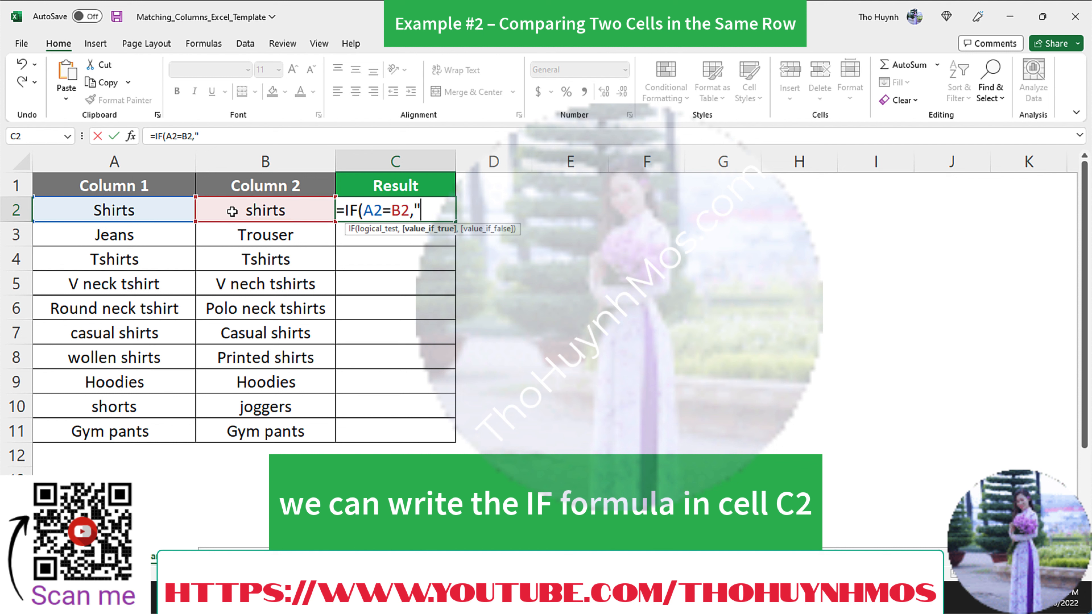
type("MATCH")
key("BackSpace")
key("BackSpace")
key("BackSpace")
key("BackSpace")
key("BackSpace")
type("matc")
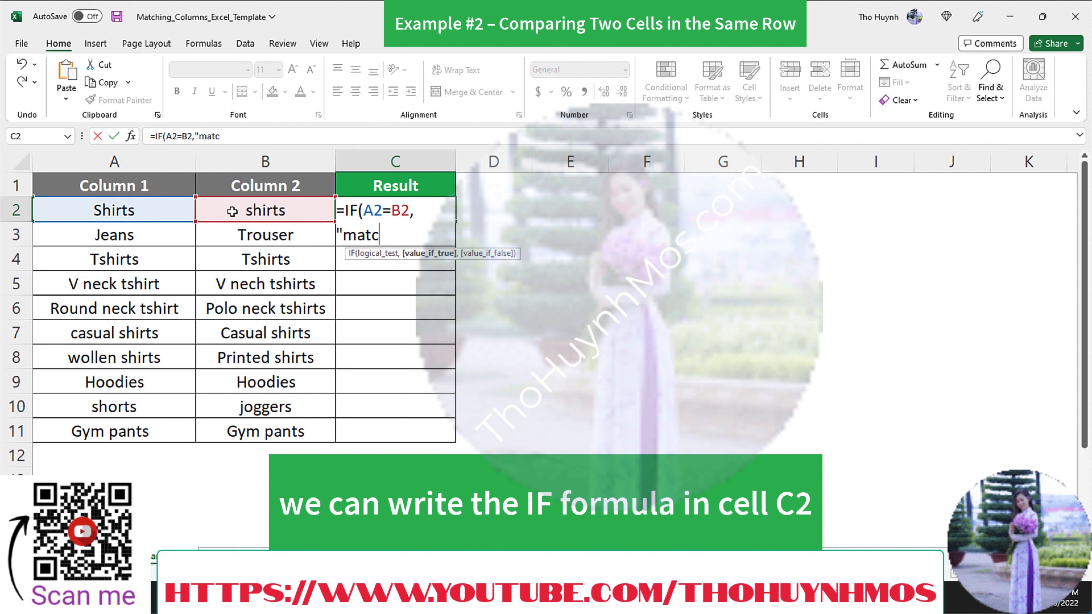
type("h\",\"")
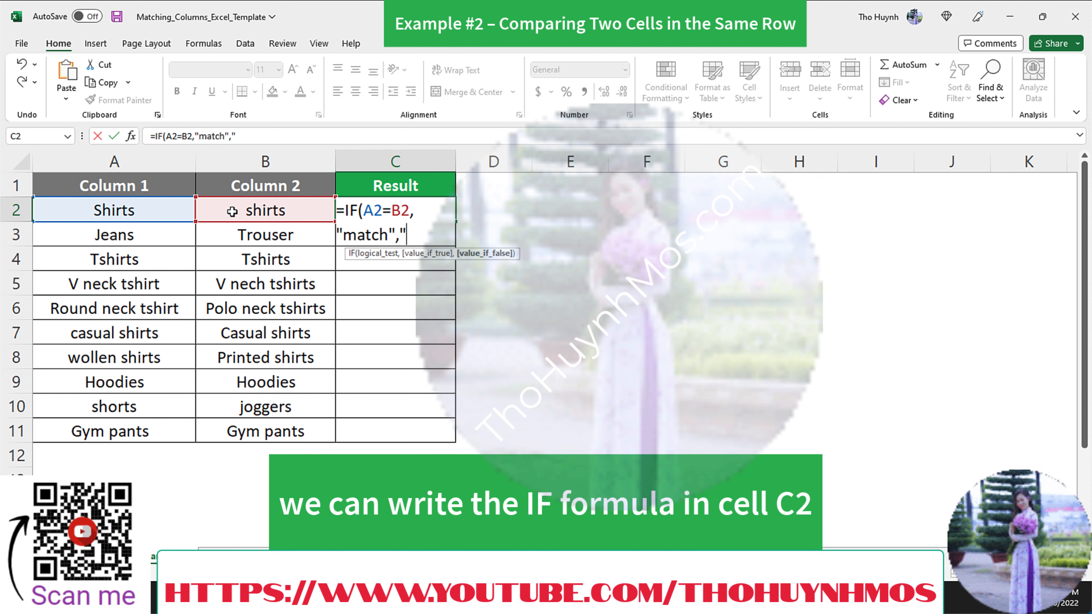
type("\"")
key("Return")
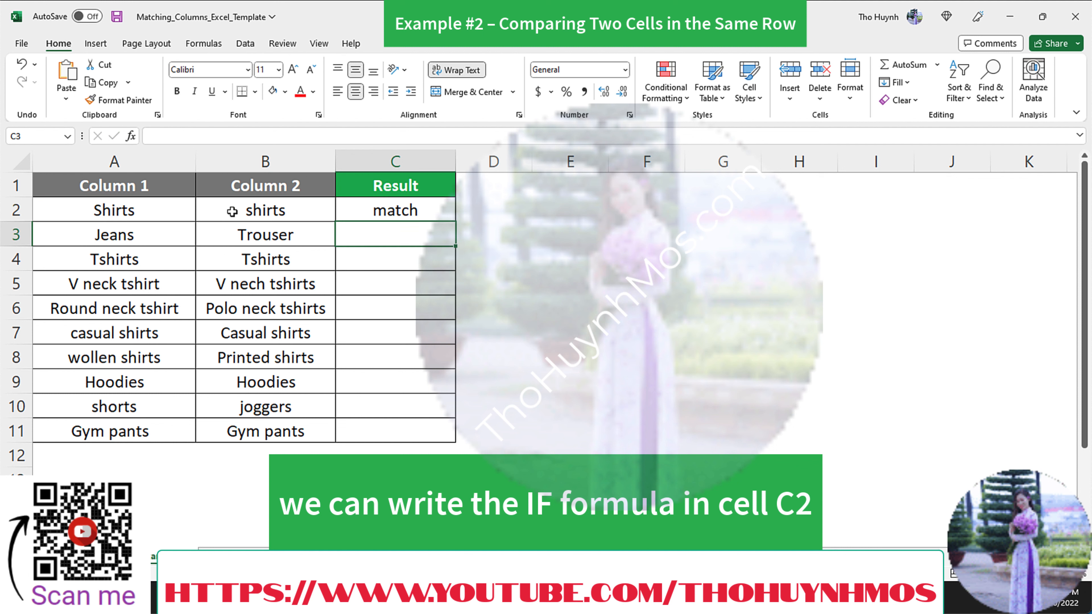
left_click(449, 213)
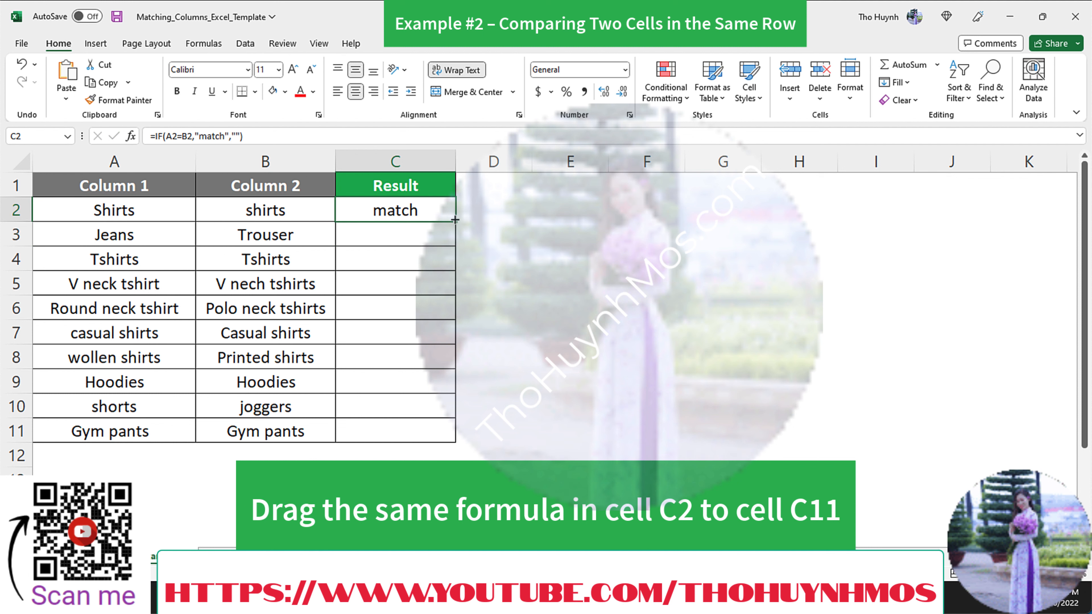
left_click_drag(455, 222, 458, 431)
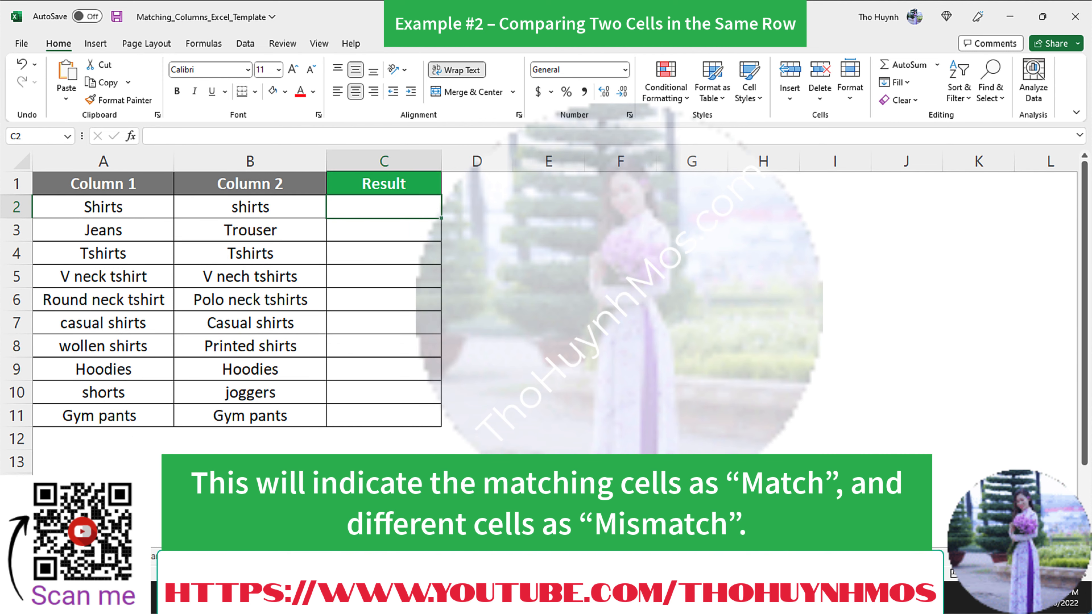
In the empty Result cell C2, start a new IF formula with A2=B2 as the logical test
double_click(374, 210)
type("=")
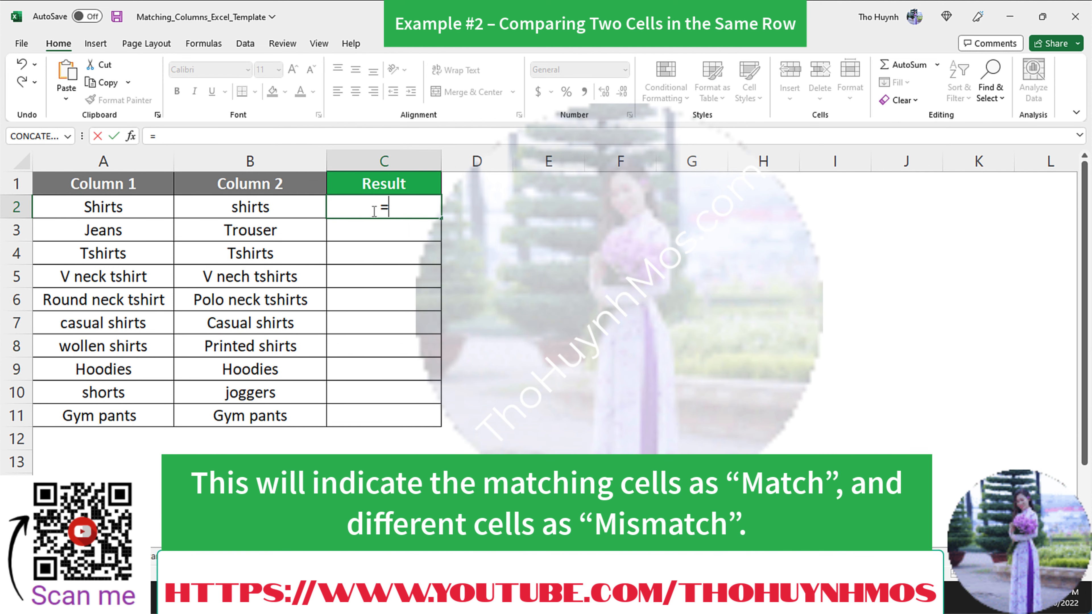
type("I")
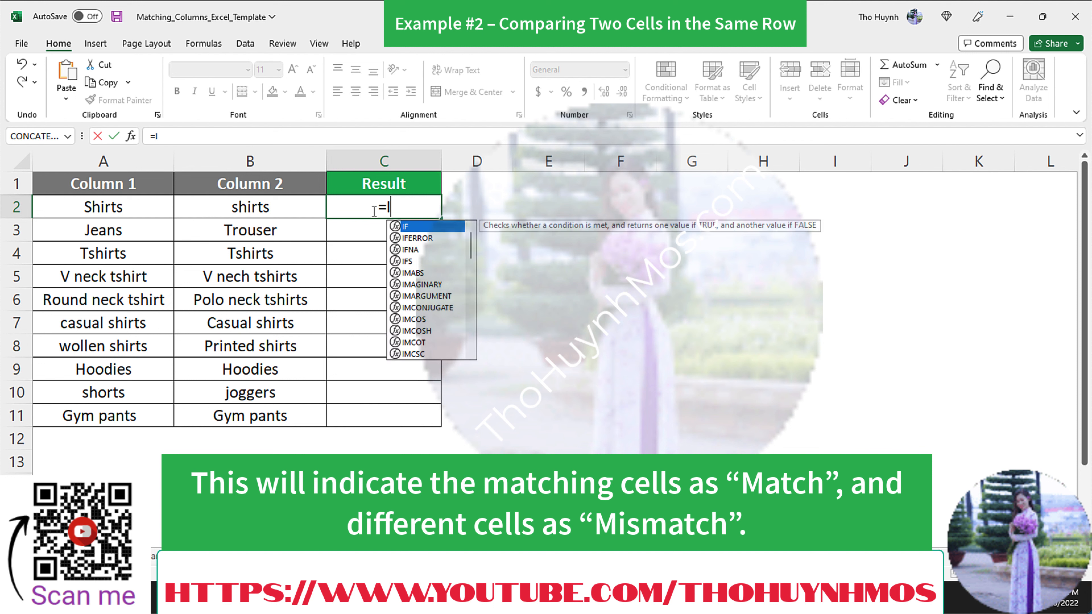
type("F(")
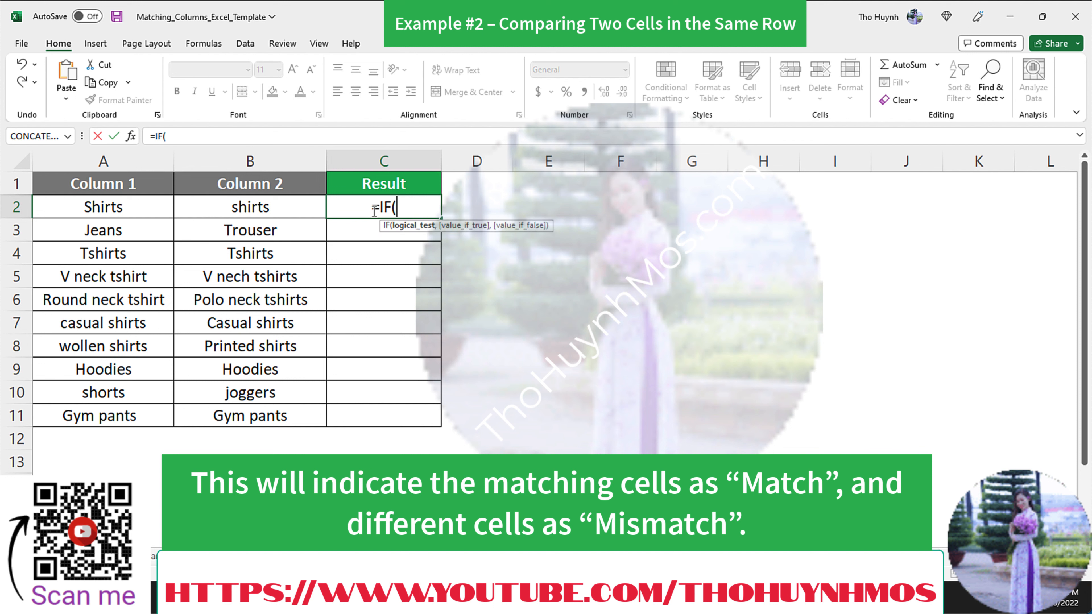
left_click(148, 211)
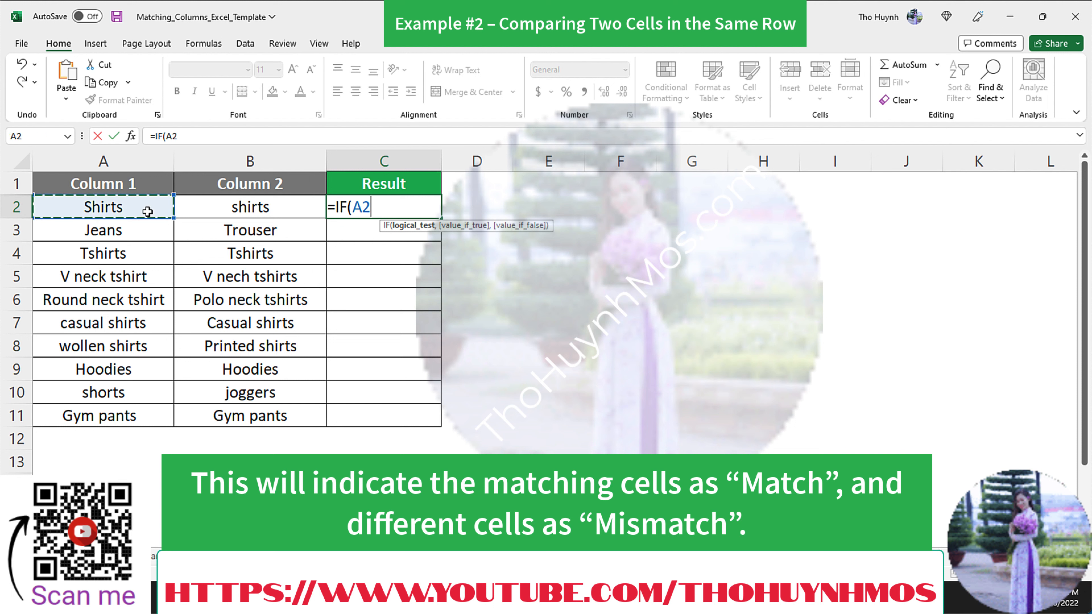
type("=")
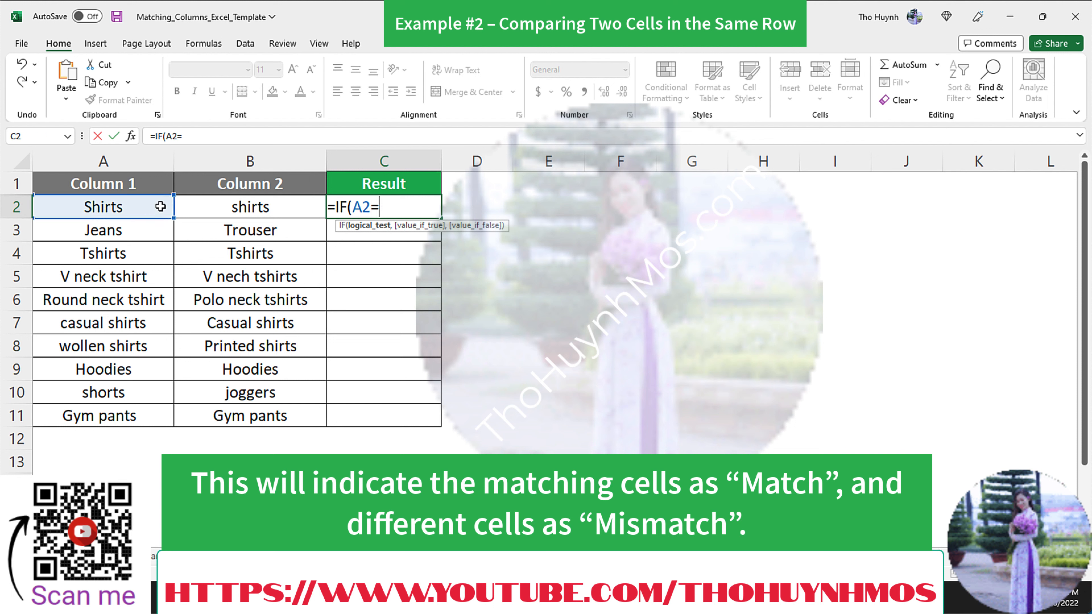
left_click(263, 208)
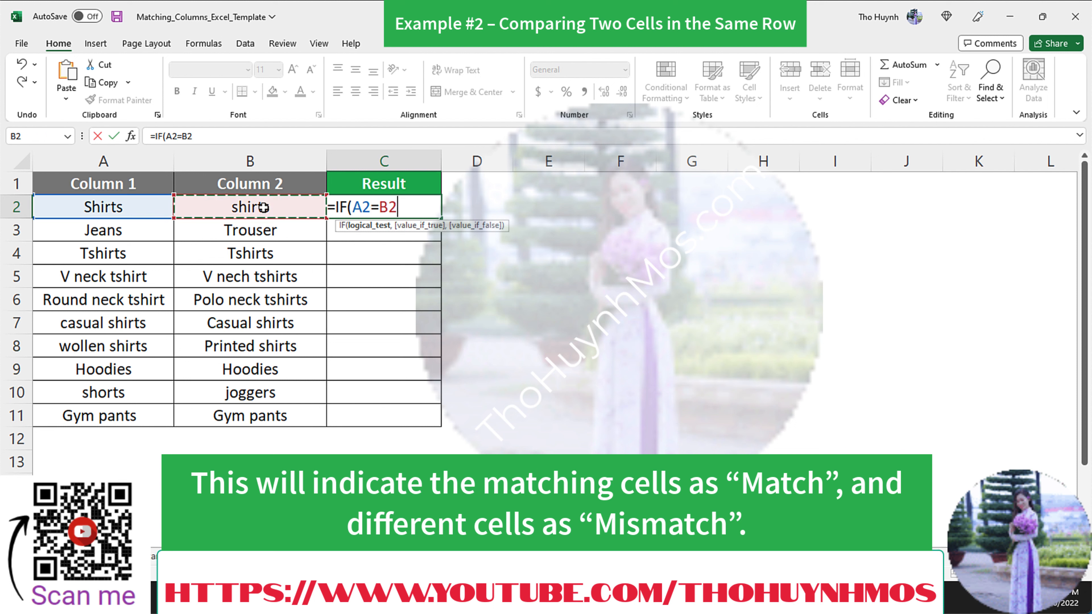
Complete the C2 formula as =IF(A2=B2,"match","mismatch") and fill it down the Result column to C11
type(",\"")
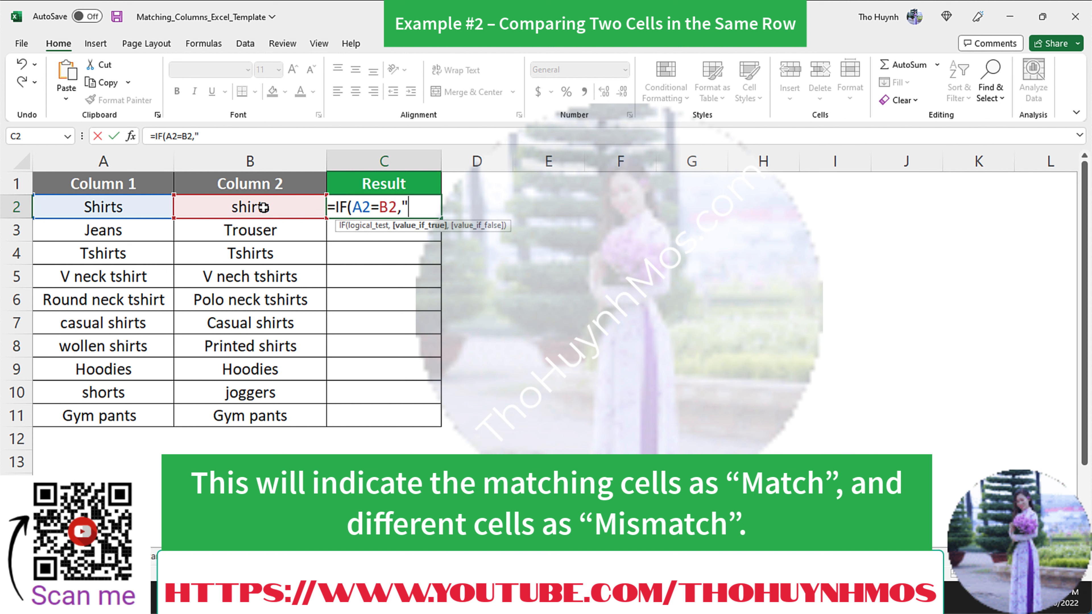
type("MATCH")
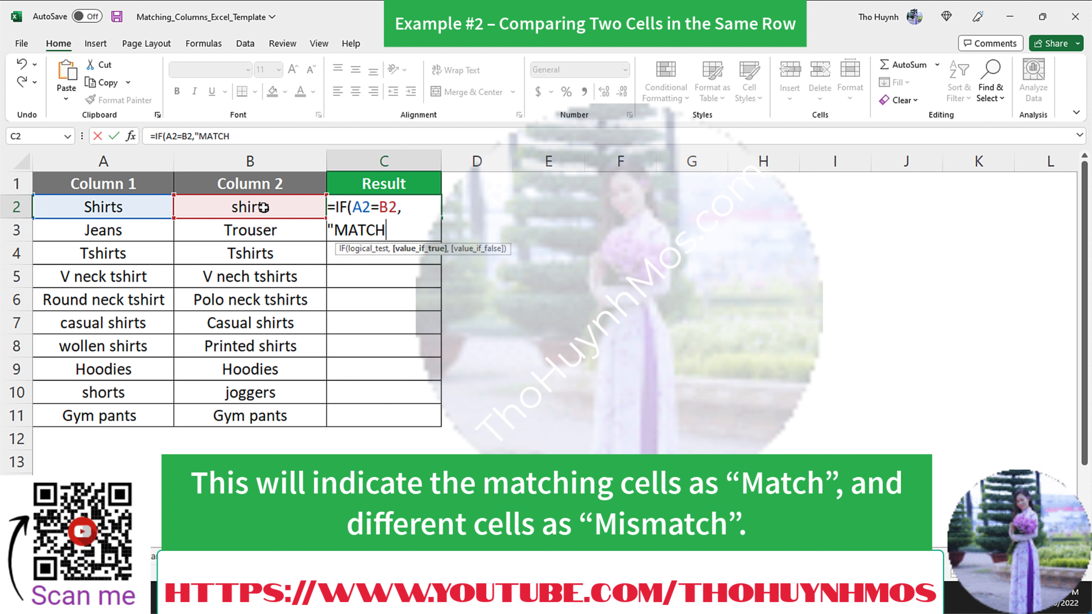
key("BackSpace")
key("BackSpace")
key("BackSpace")
key("BackSpace")
key("BackSpace")
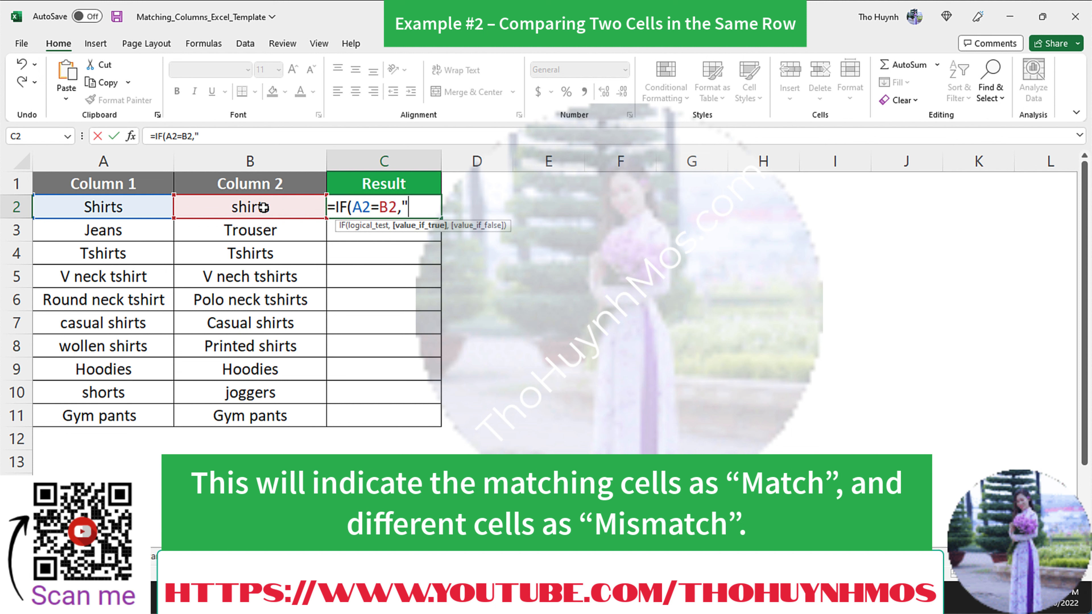
type("match")
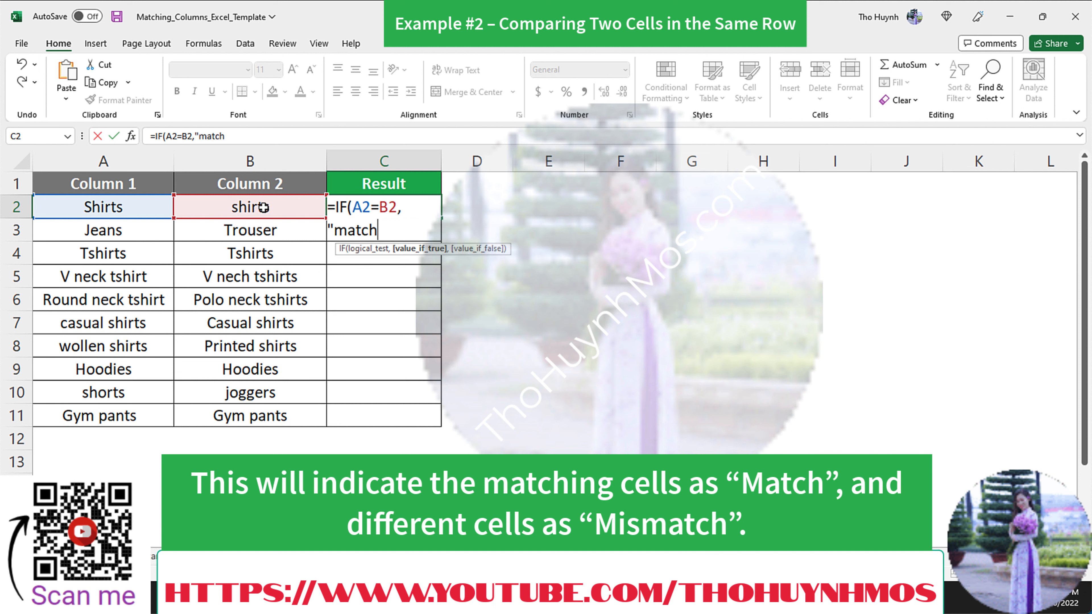
type("\"")
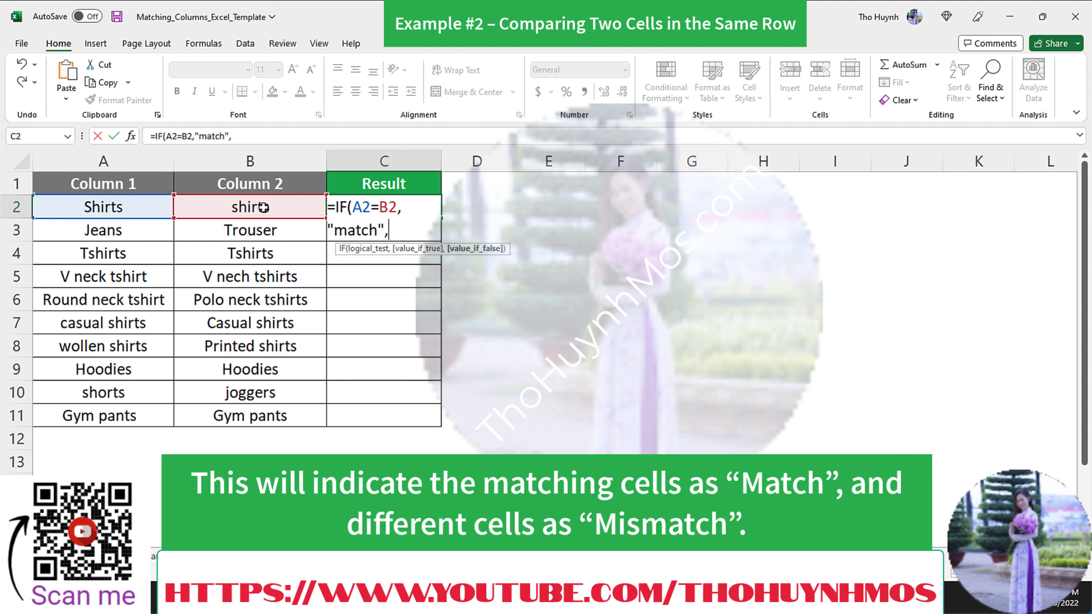
type(",\"mismatch\"")
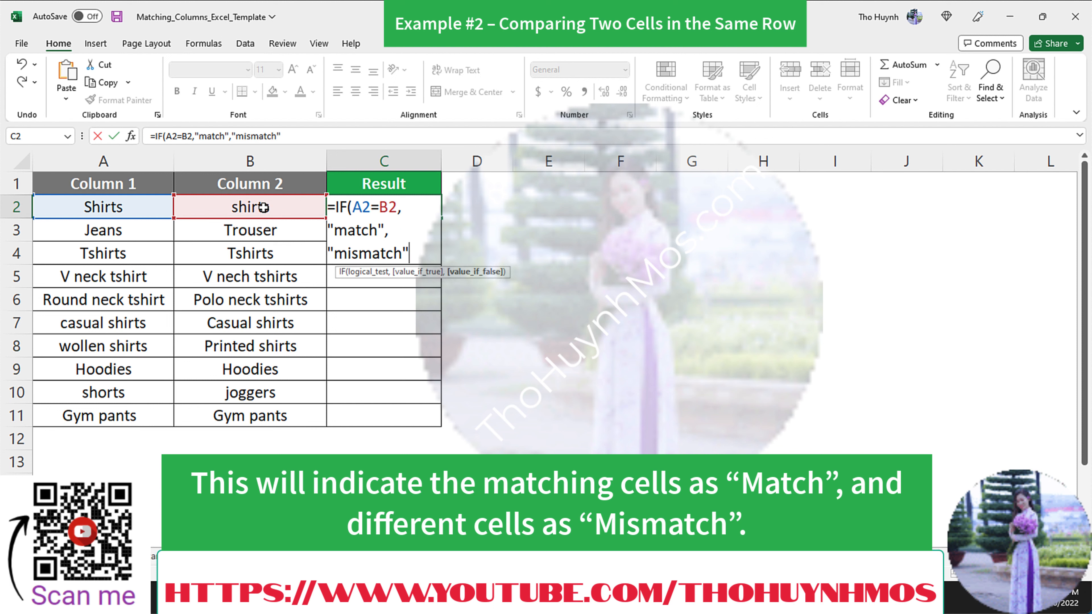
type(")")
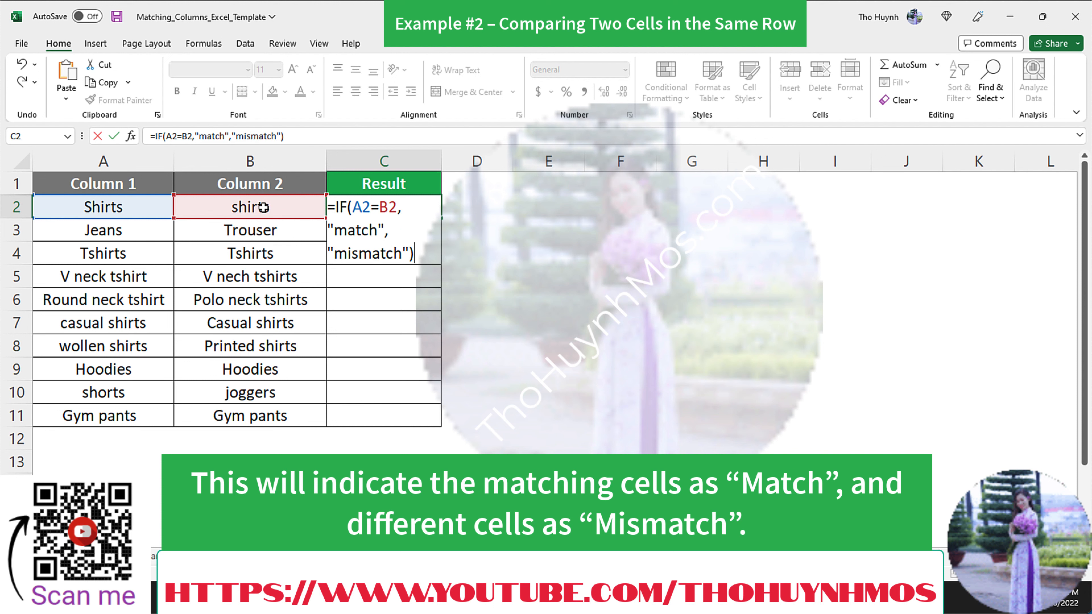
key("Return")
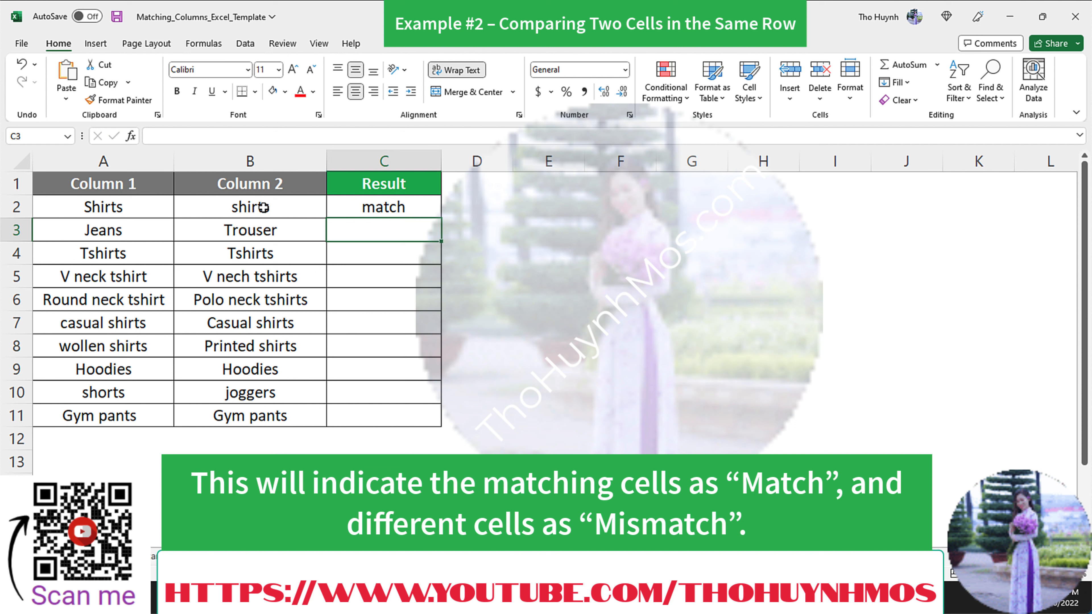
left_click(403, 209)
left_click_drag(439, 220, 451, 422)
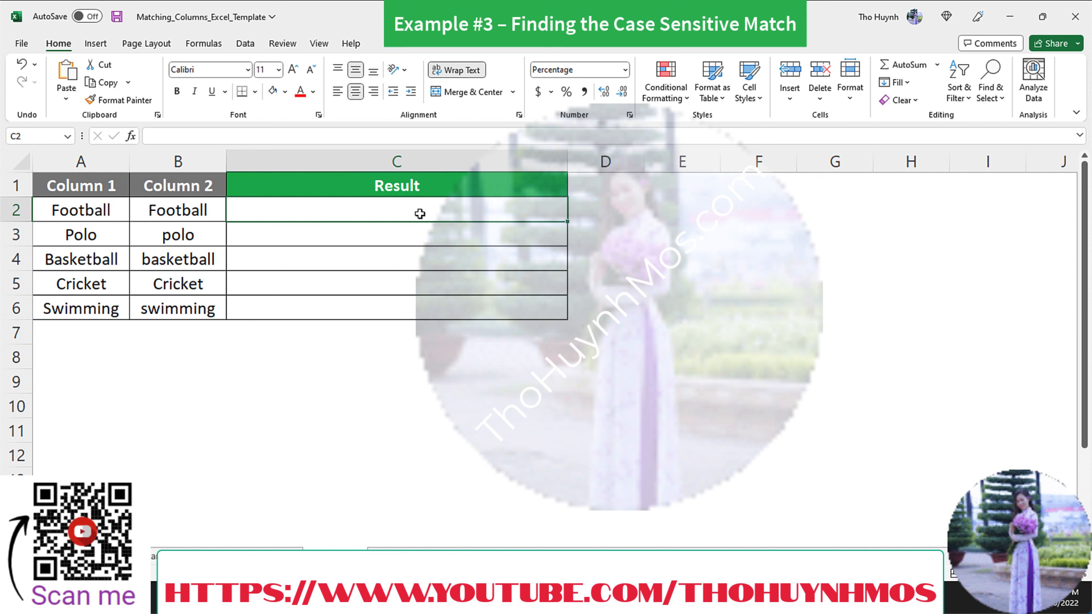
In the empty Result cell C2, start an IF formula with EXACT(A2,B2) as the logical test
type("=IF")
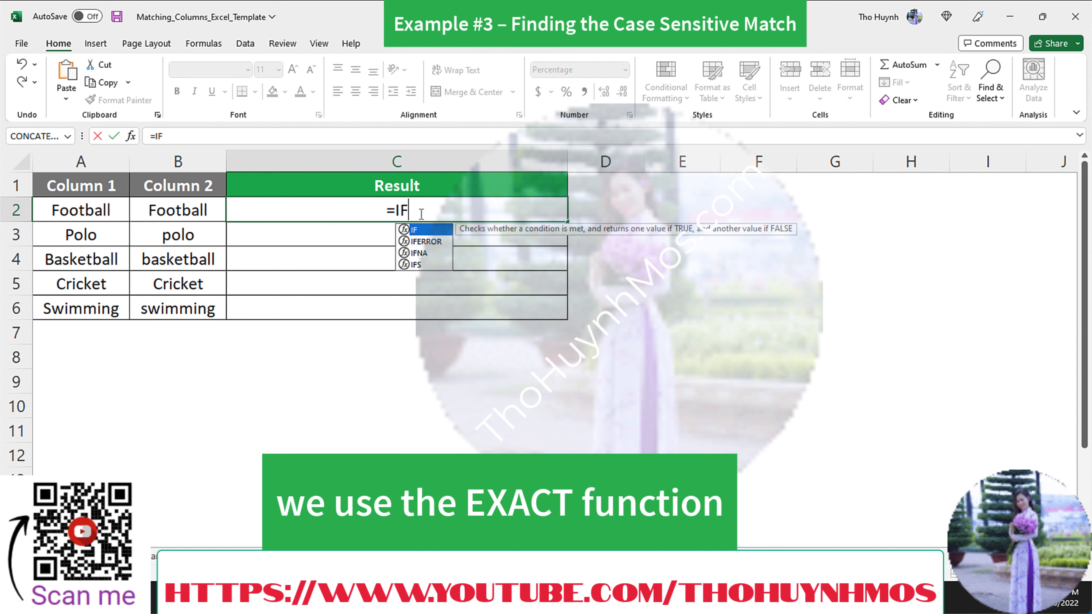
type("(")
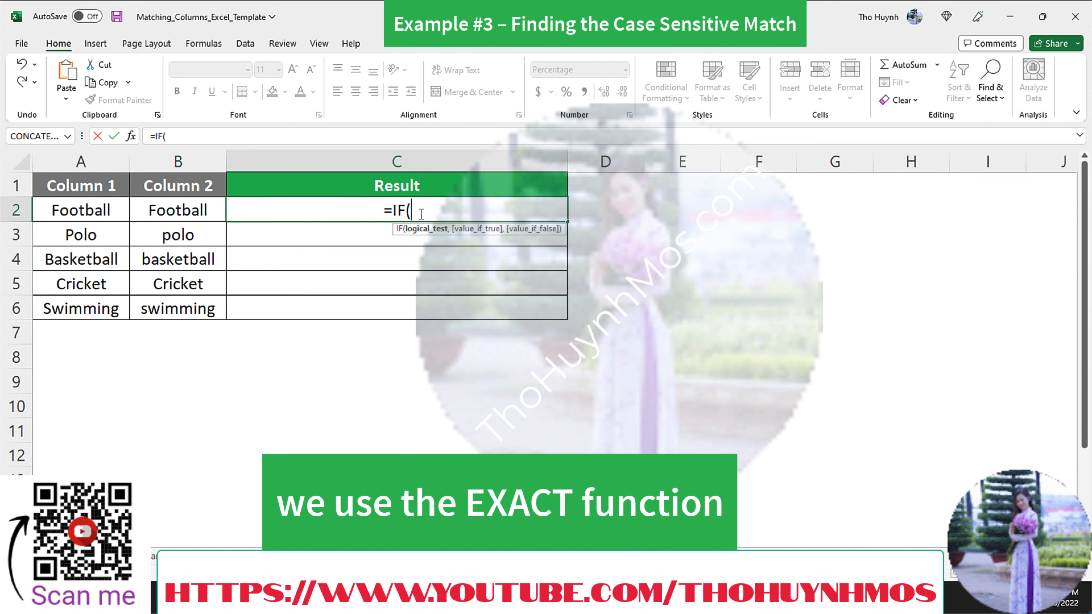
type("E")
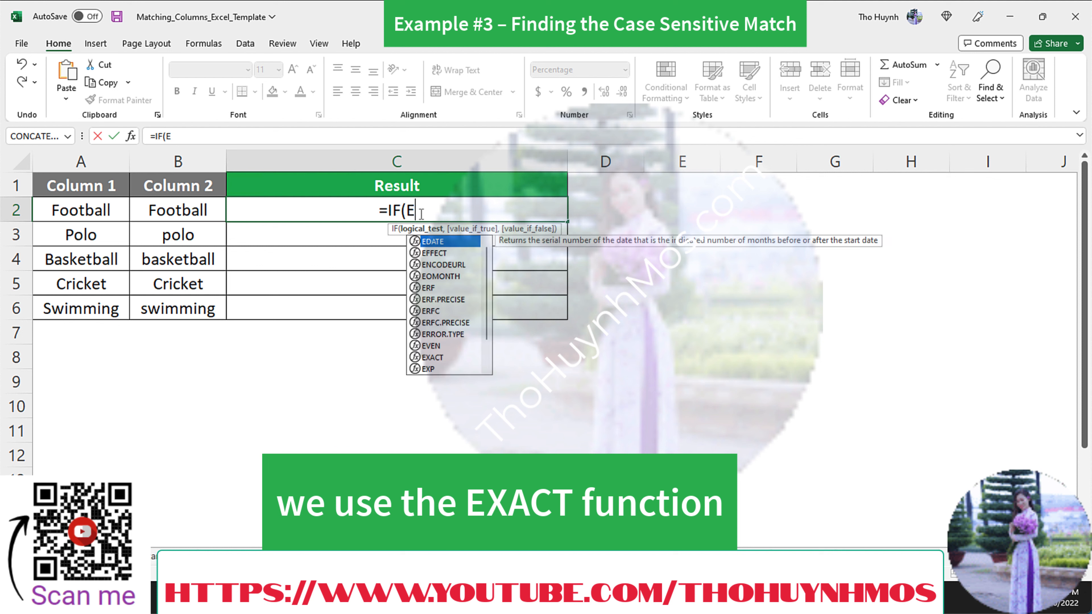
type("X")
key("Tab")
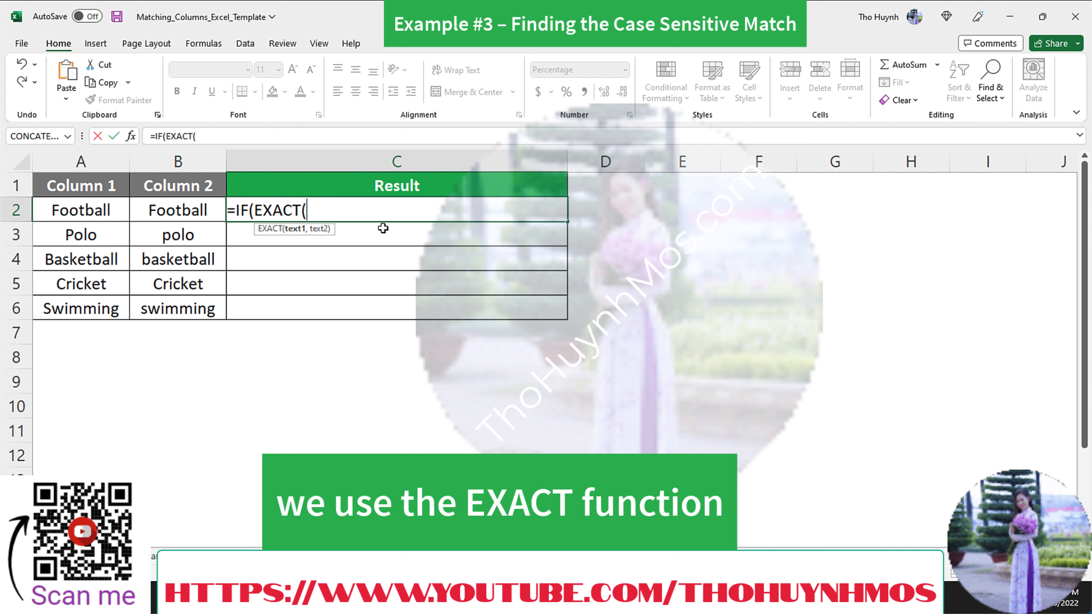
left_click(106, 210)
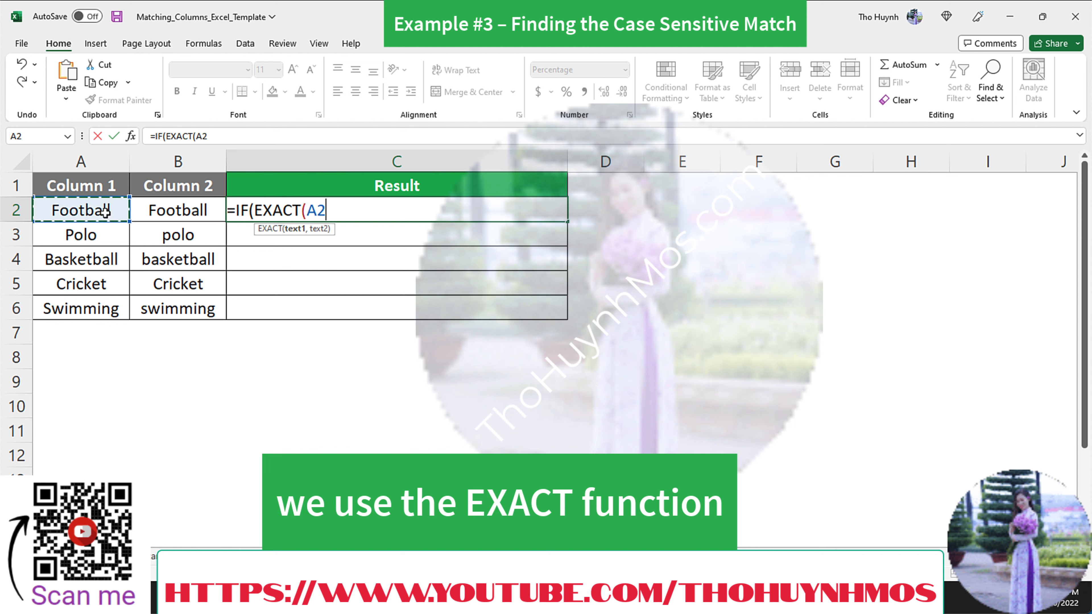
type(",")
left_click(152, 211)
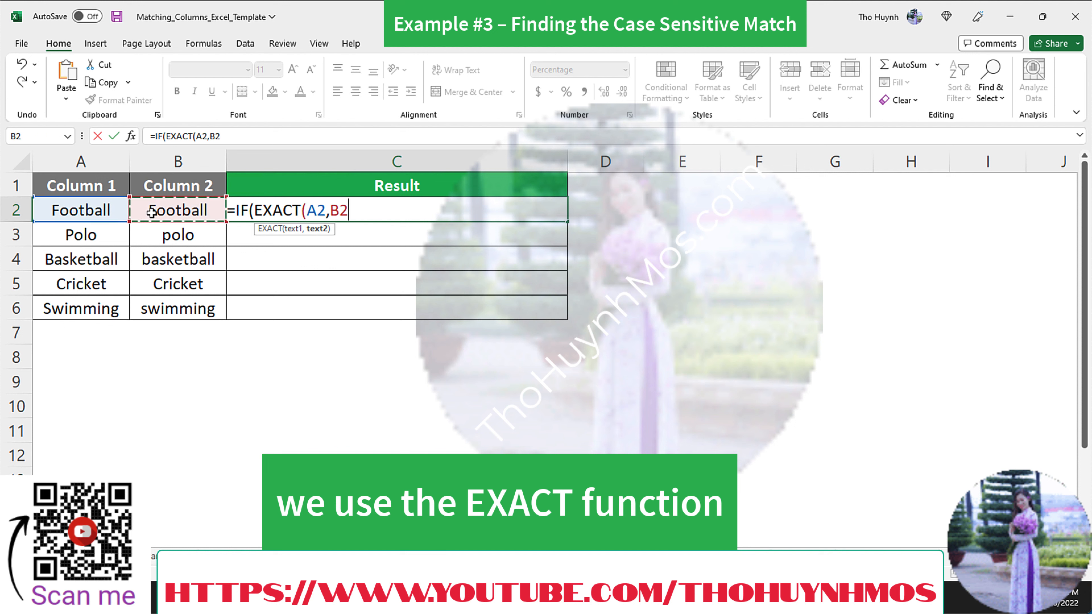
type(")")
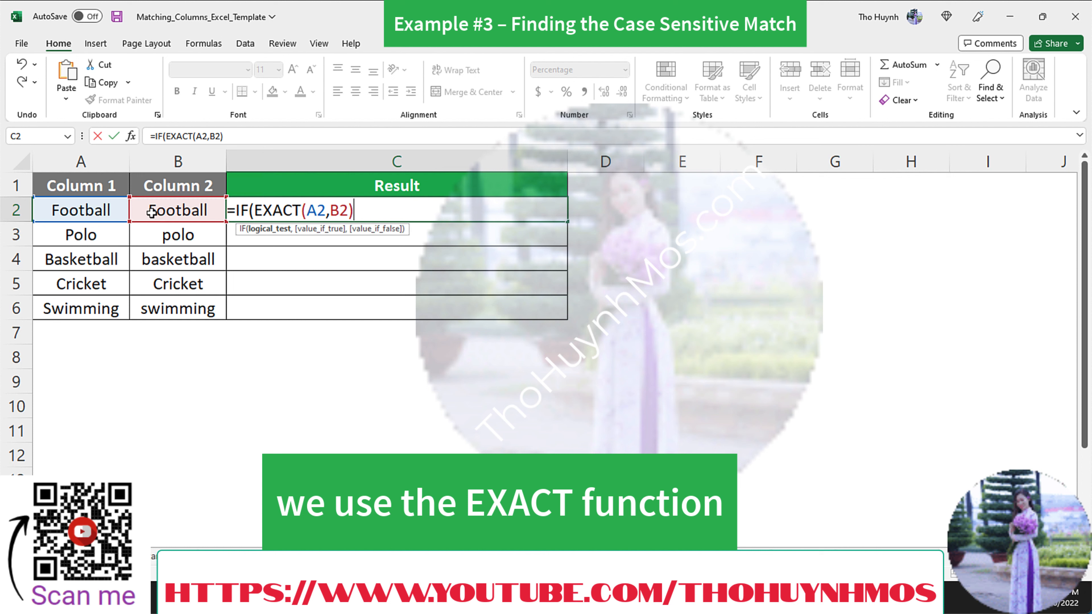
Complete the C2 formula as =IF(EXACT(A2,B2),"match","") and fill it down the Result column to C6
type(",\"")
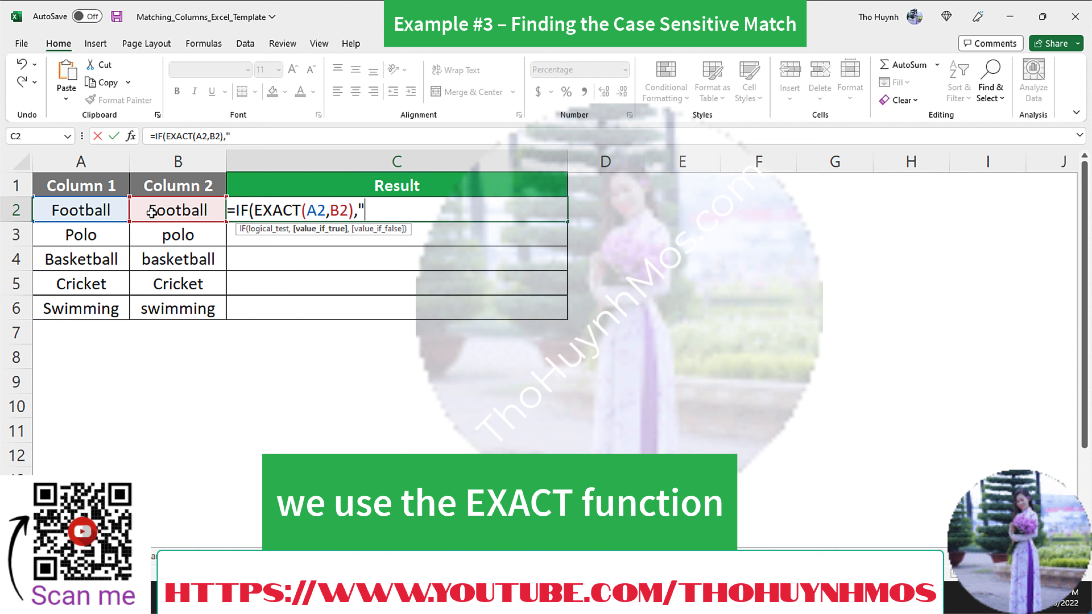
type("match\",")
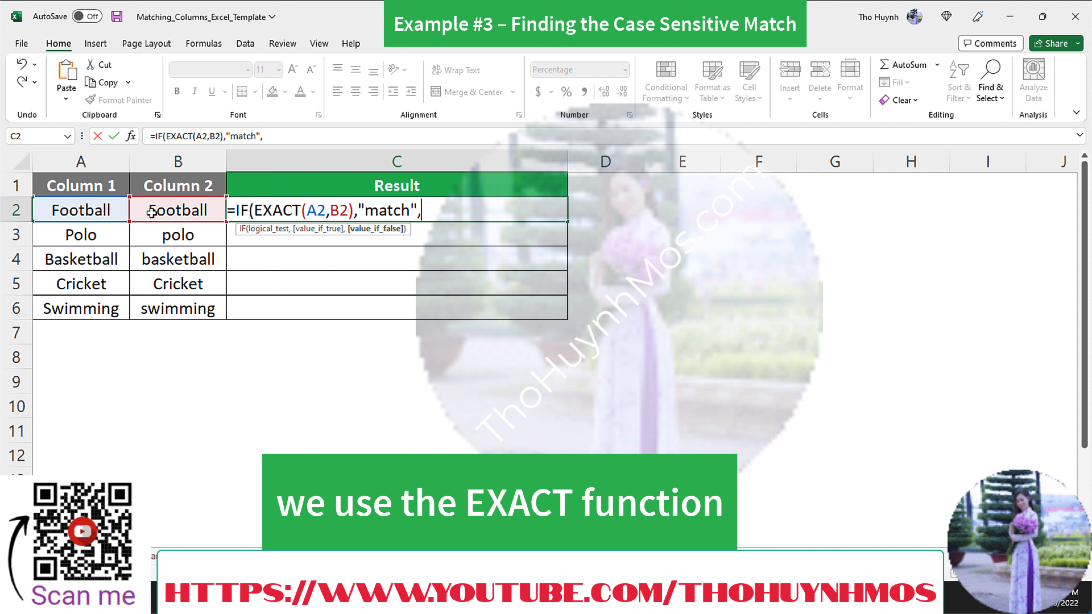
type("\"\")")
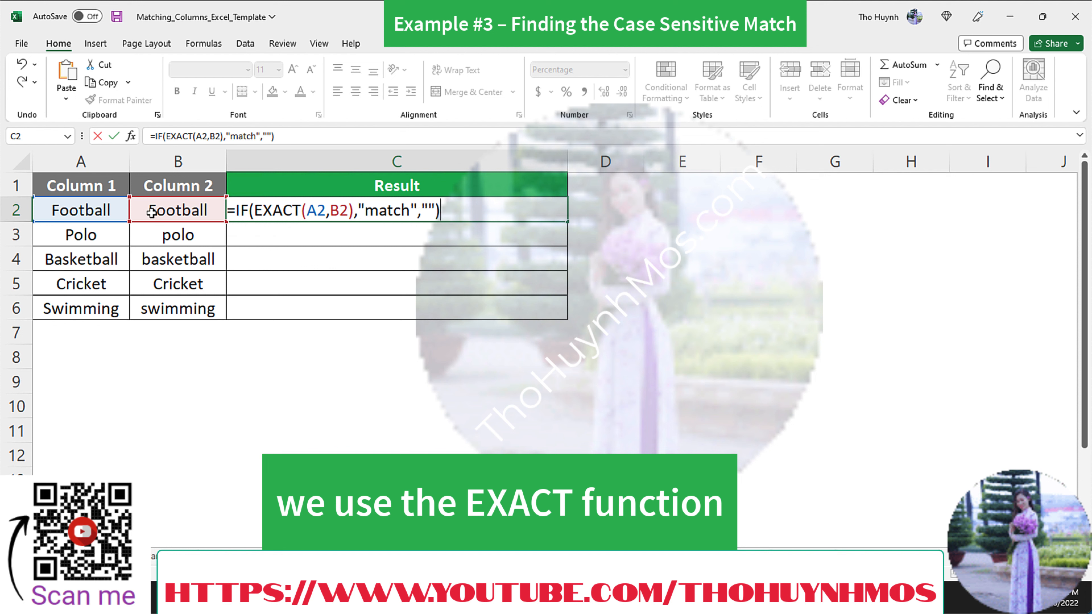
key("Return")
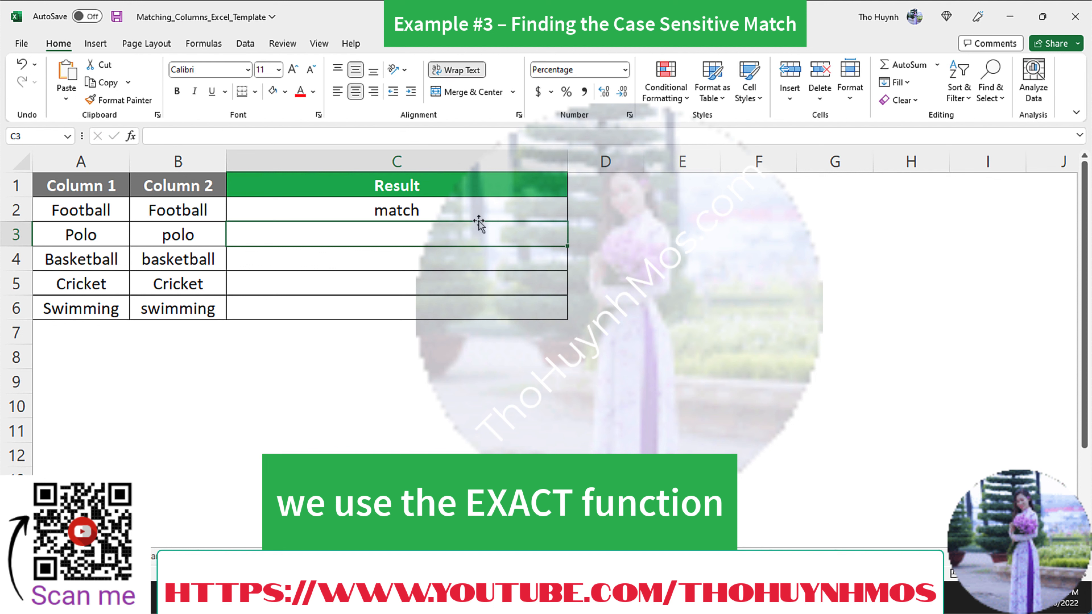
left_click(486, 212)
left_click_drag(564, 219, 571, 313)
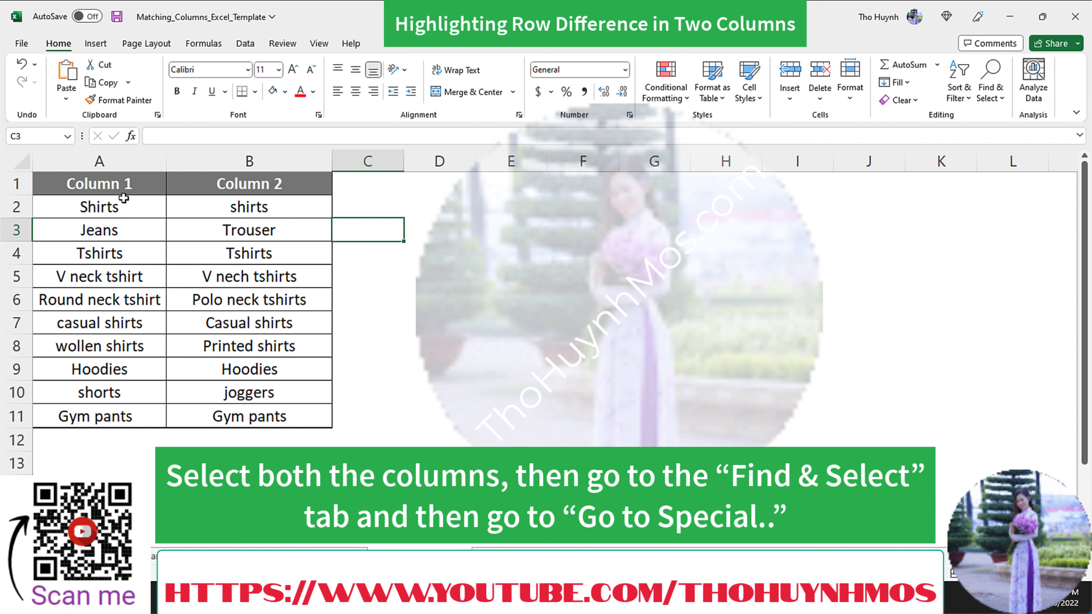
On the clothing list sheet, select A1:B11 and use Go To Special to select the row differences
left_click_drag(120, 183, 219, 424)
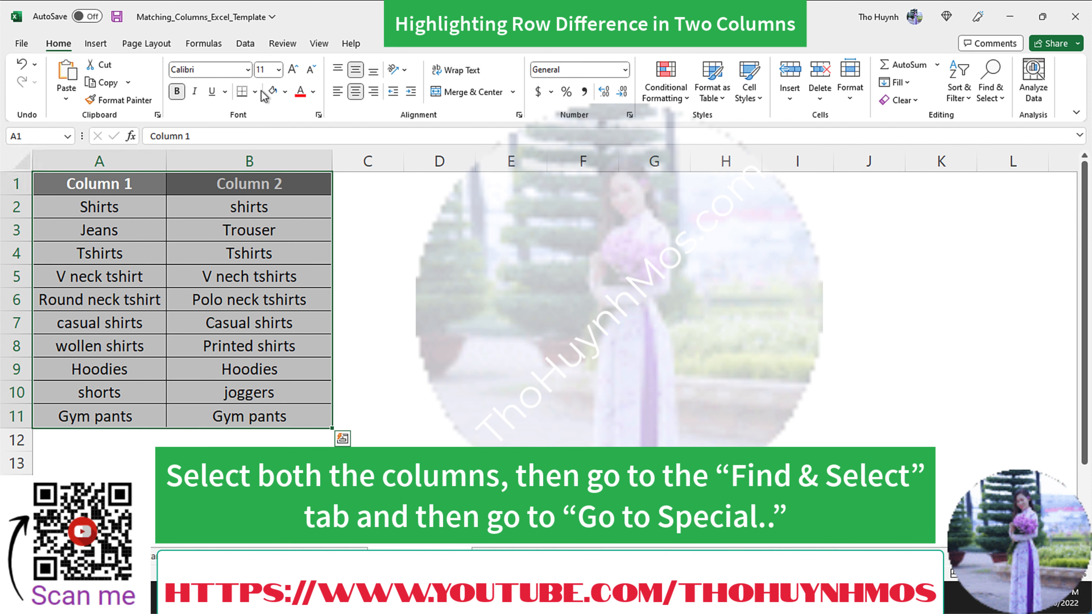
left_click(686, 100)
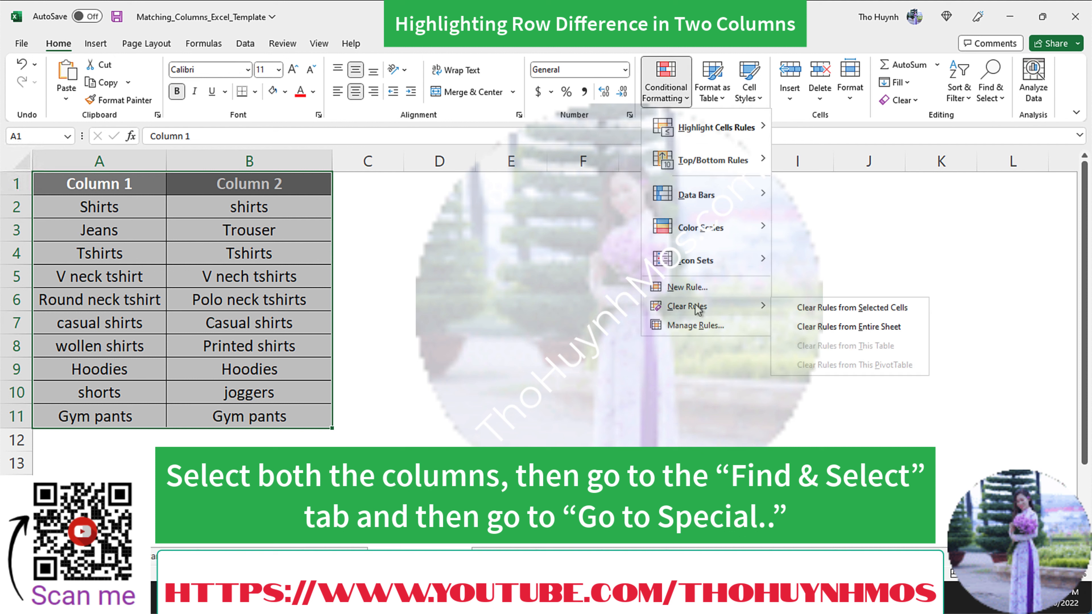
left_click(828, 42)
left_click(994, 101)
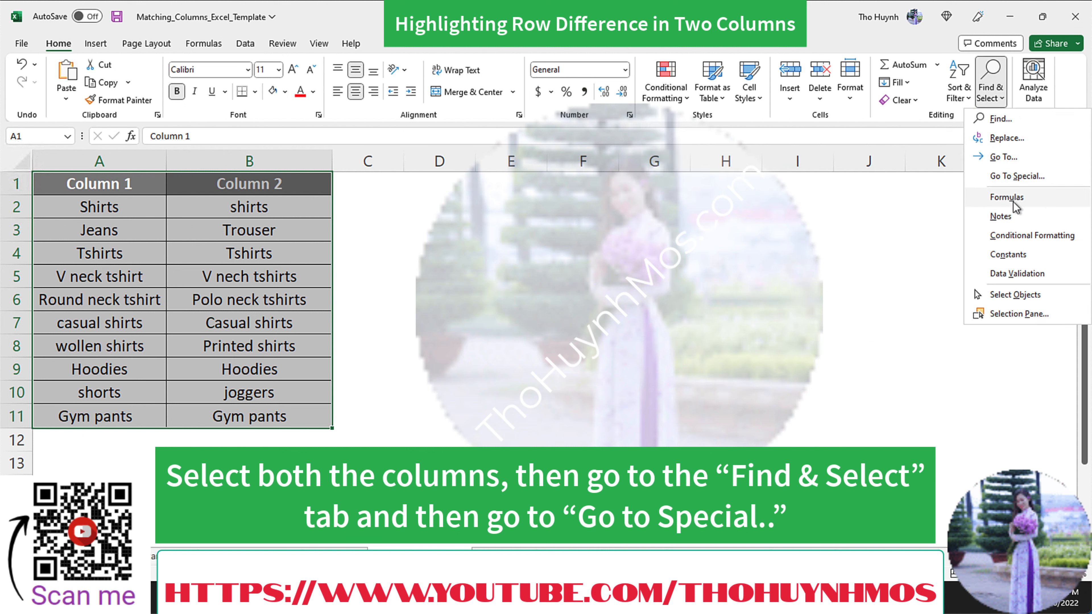
left_click(1018, 185)
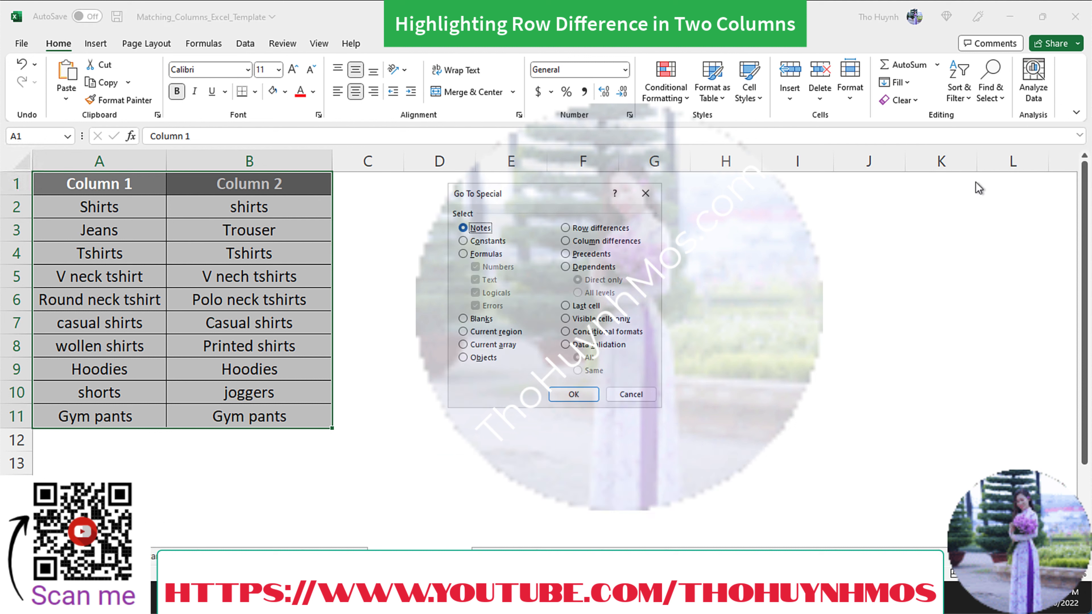
left_click(566, 228)
left_click(574, 394)
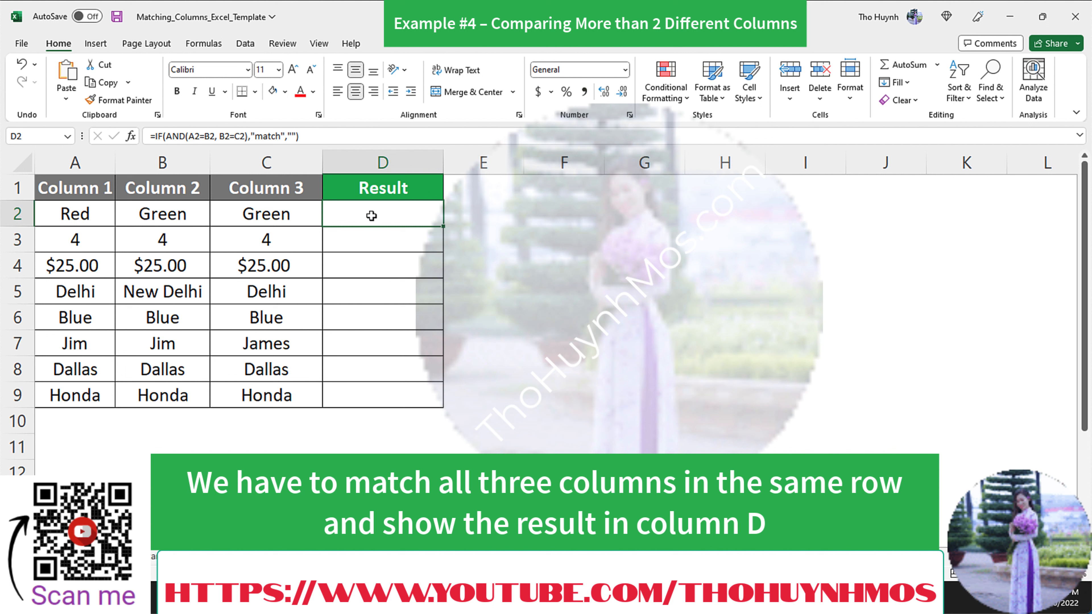
On the three-column sheet, clear the existing formula in Result cell D2 and start a new one with =IF(AND(
double_click(372, 215)
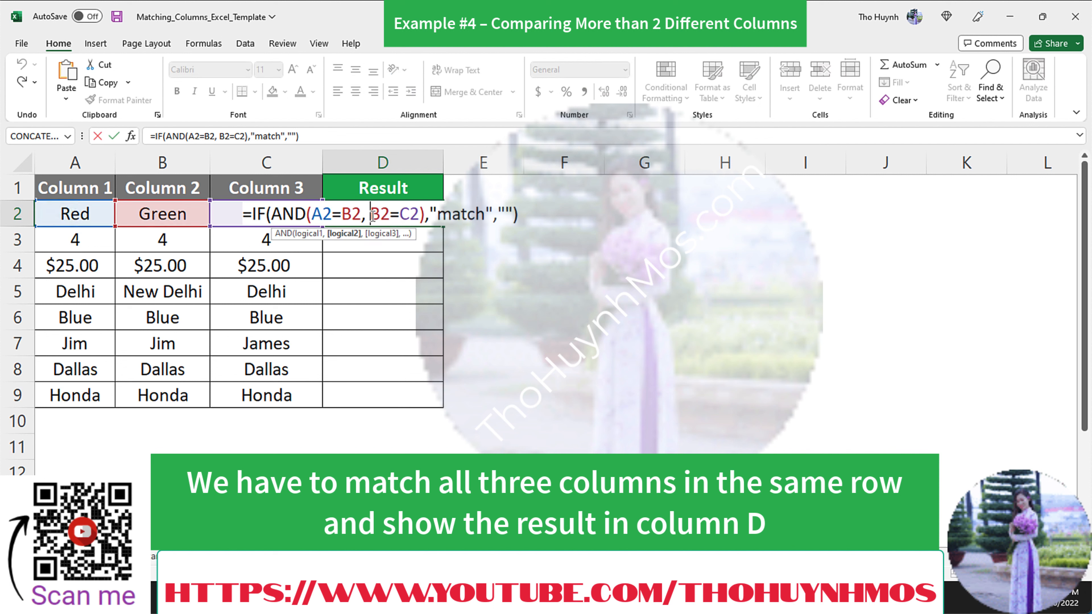
key("Escape")
double_click(372, 215)
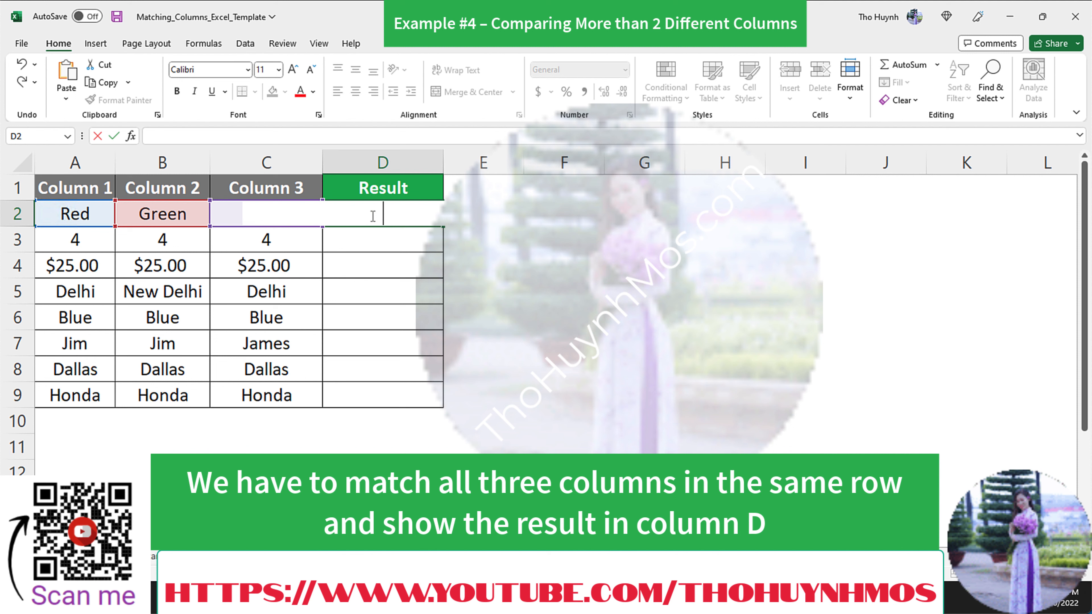
type("=IF")
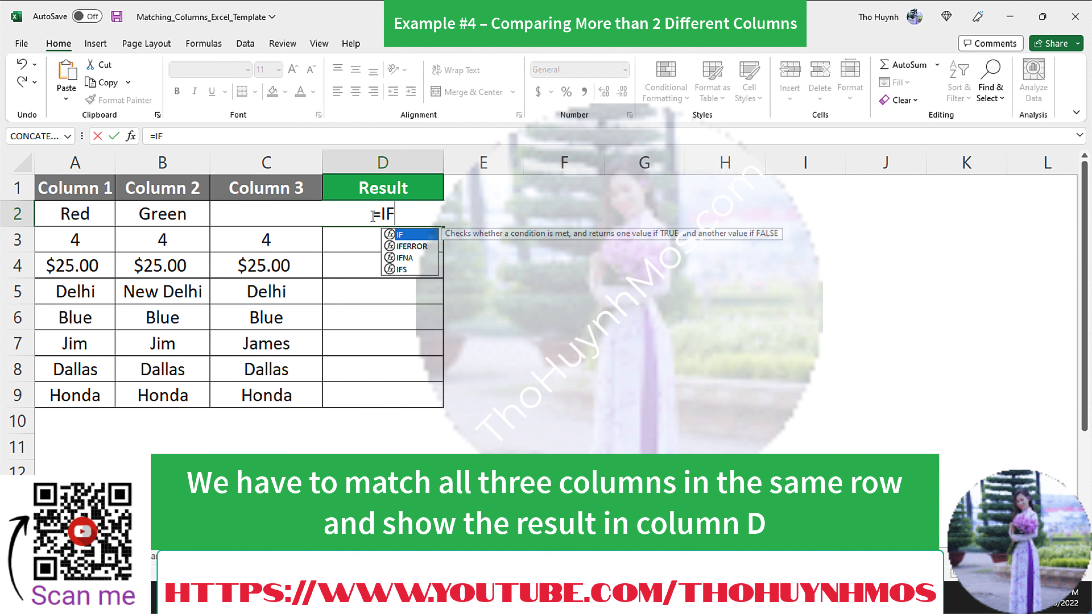
type("(")
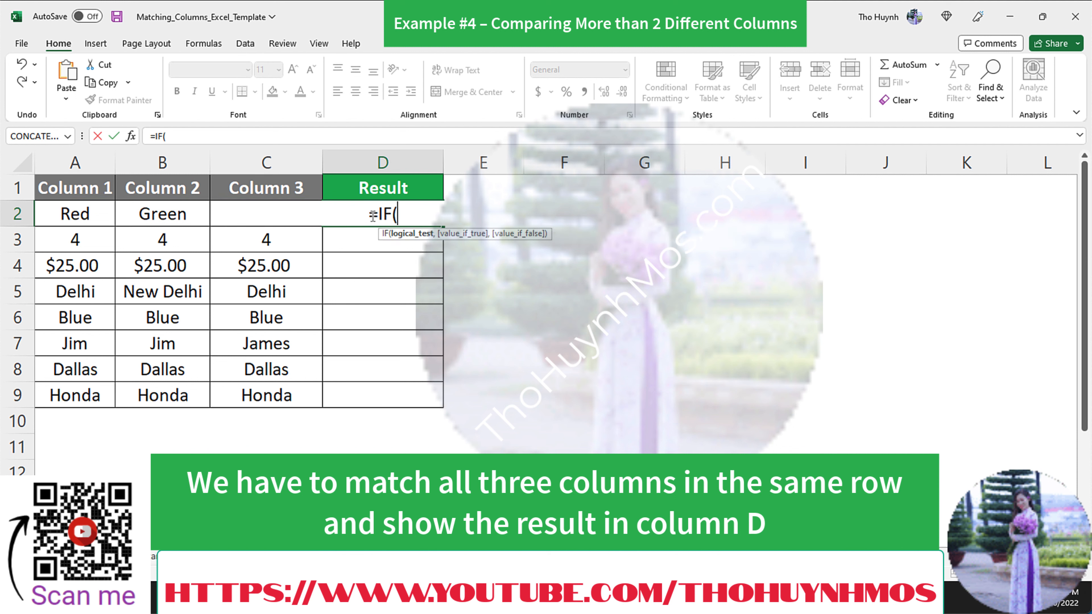
type("AND")
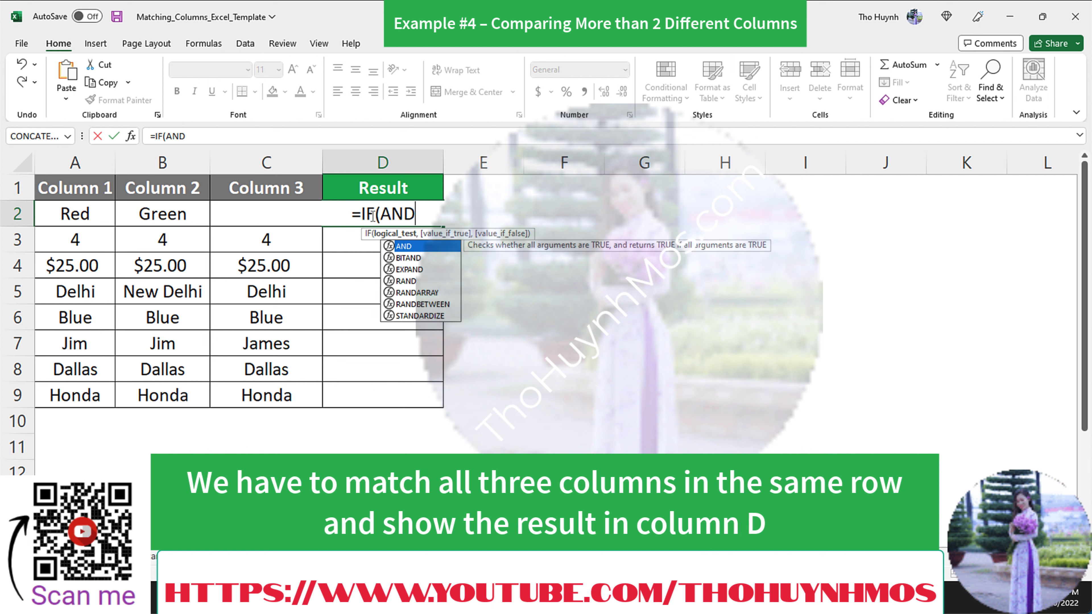
type("(")
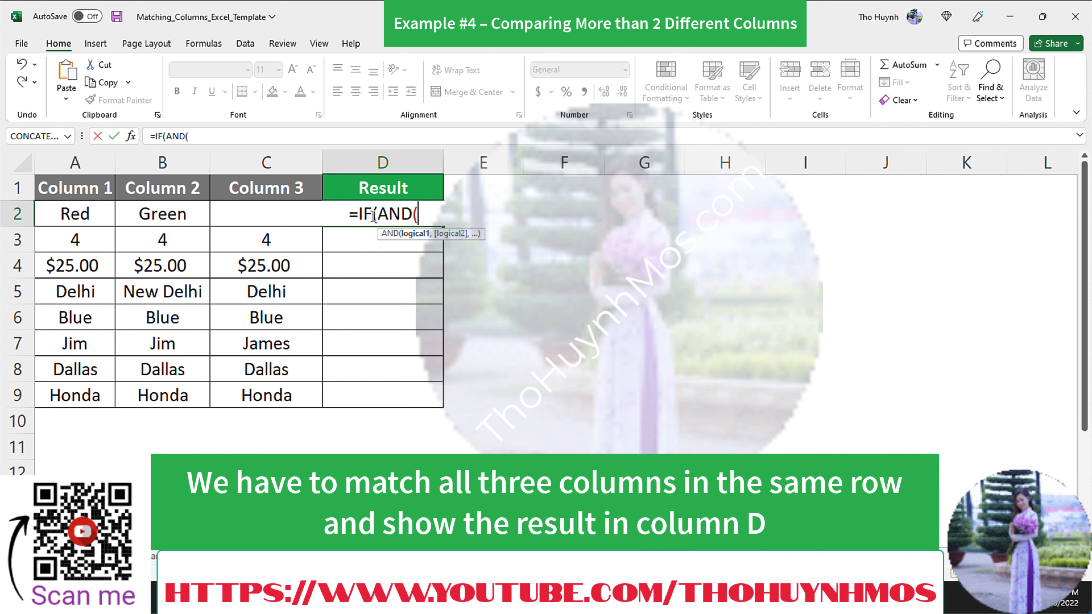
Enter A2=B2 and B2=C2 as the two conditions of the AND test in the D2 formula
left_click(101, 218)
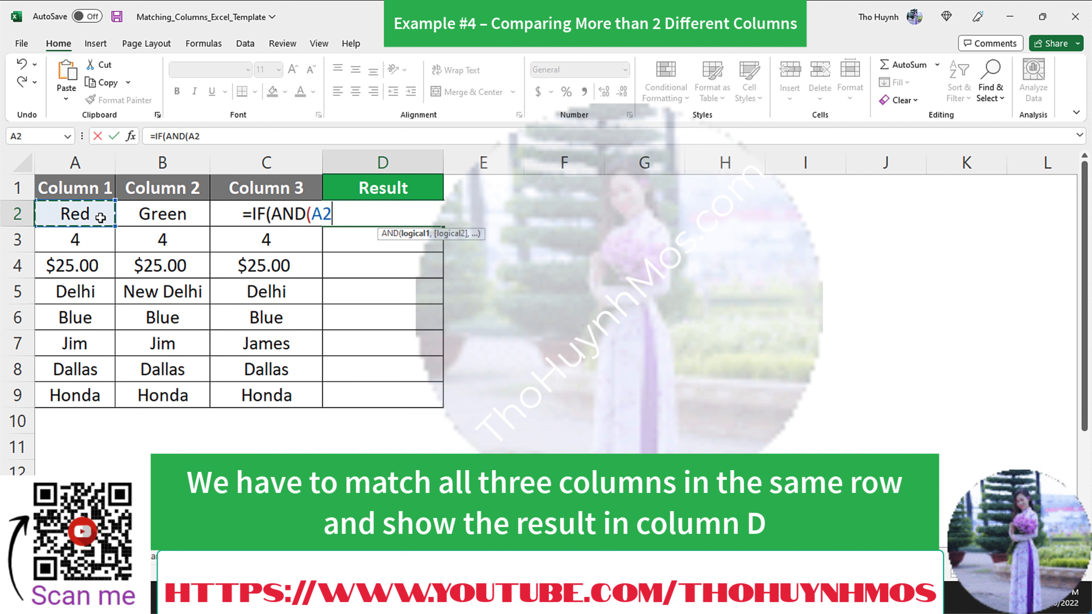
type("=")
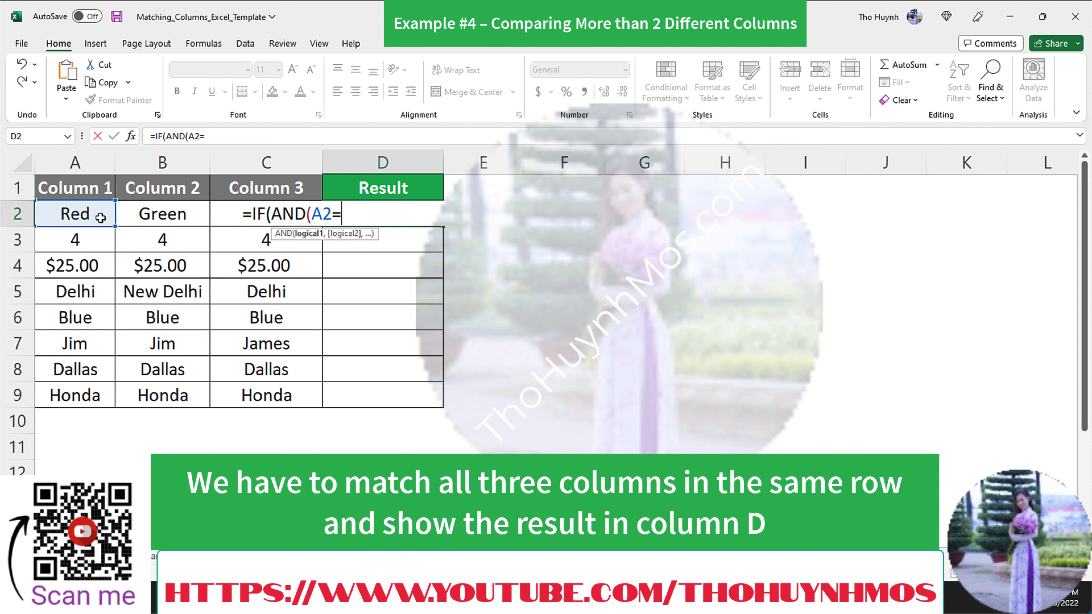
left_click(148, 214)
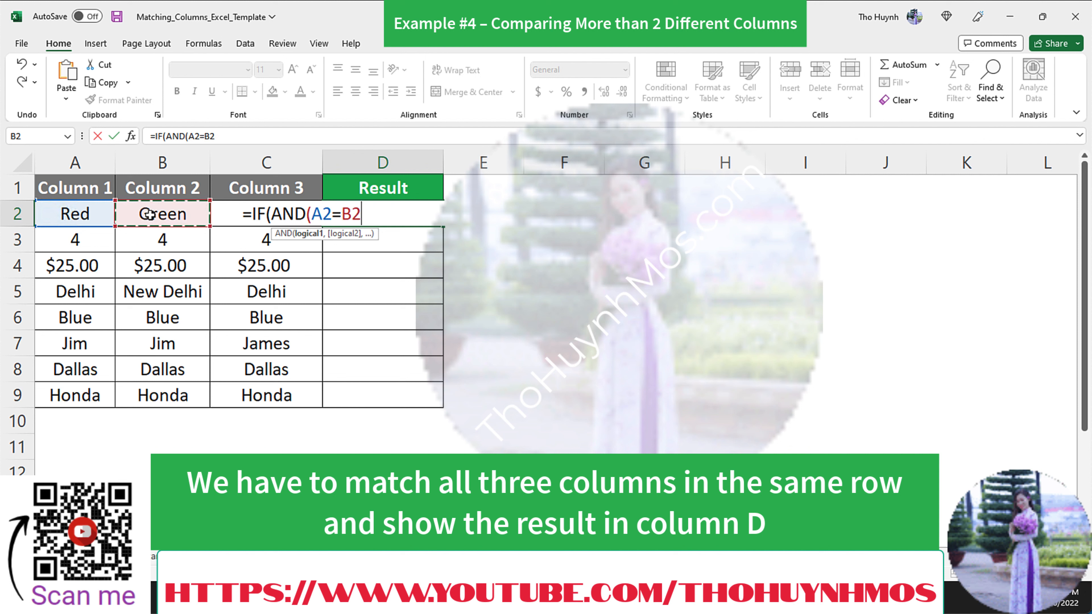
type(",")
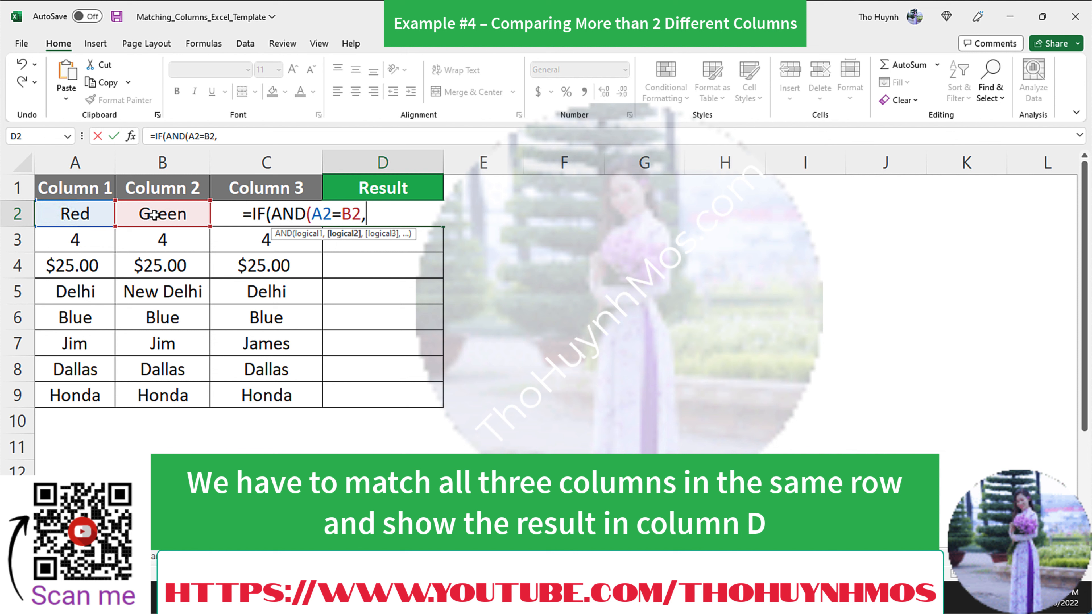
left_click(155, 215)
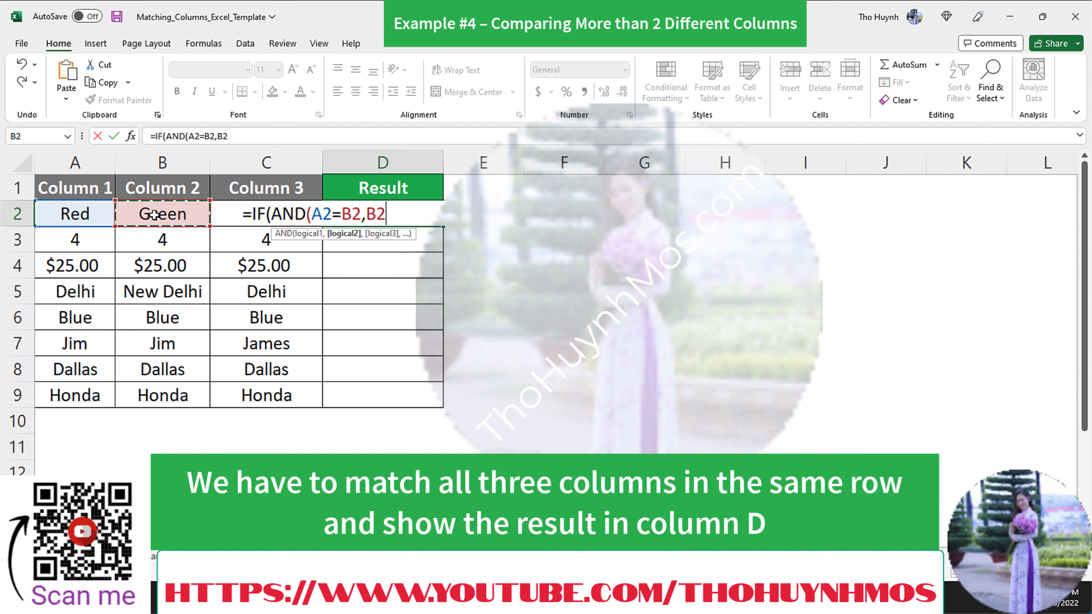
type("=")
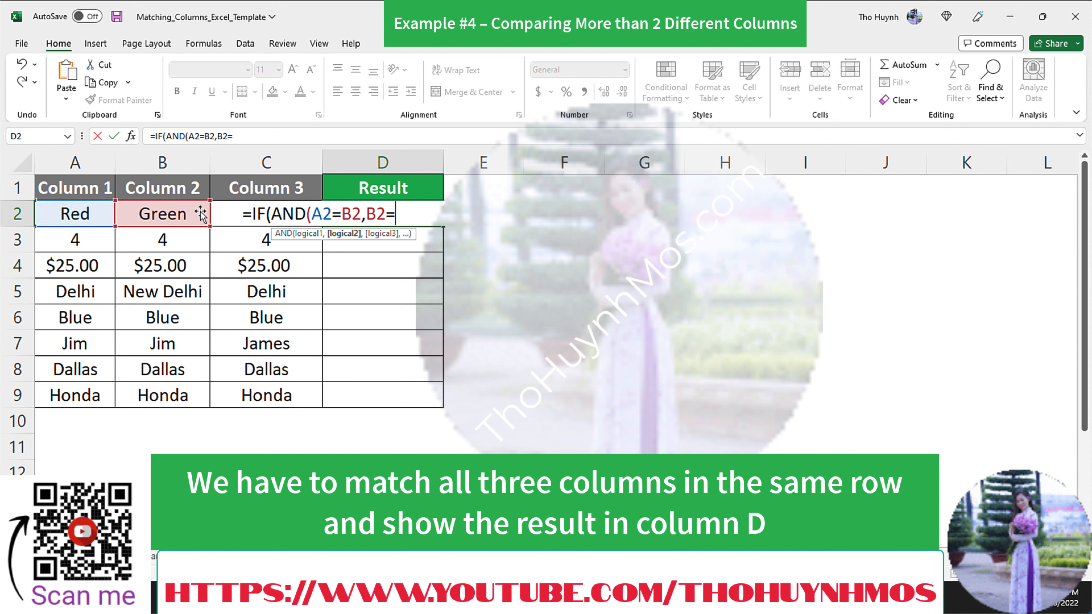
left_click(221, 214)
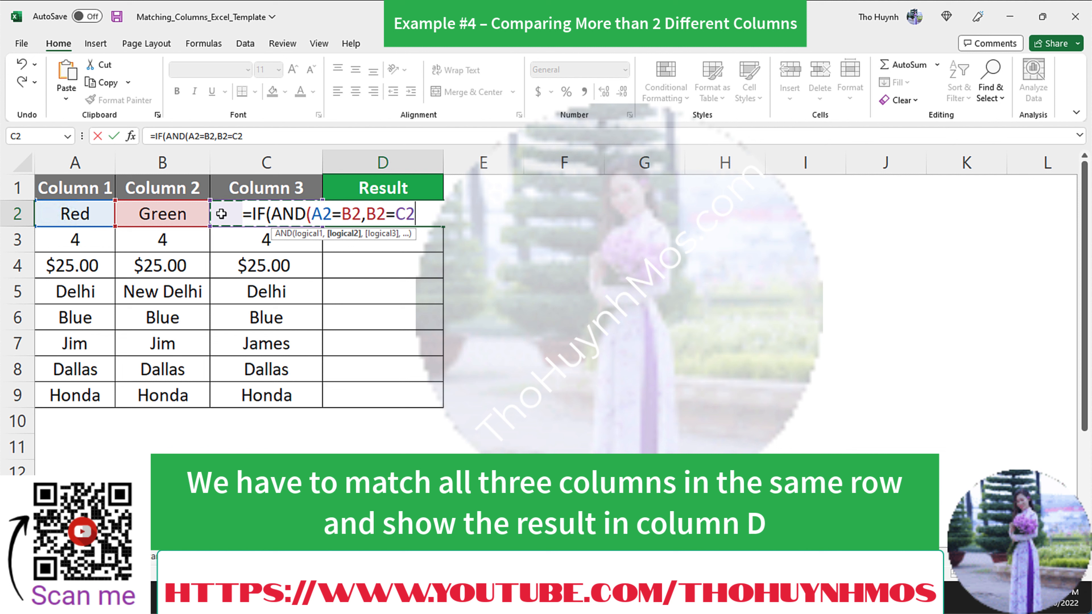
type(")")
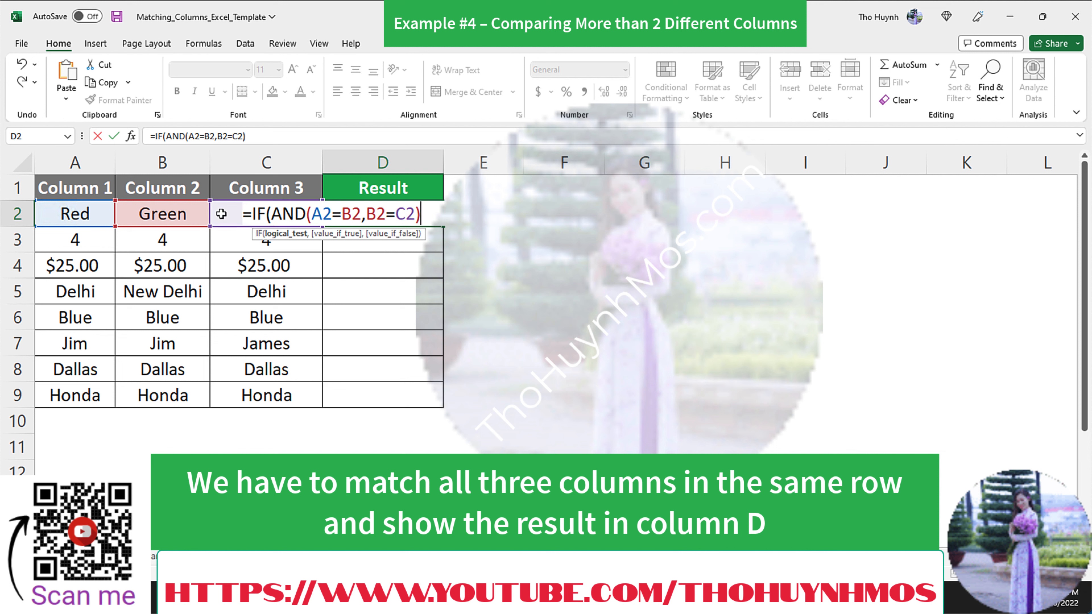
Complete the D2 formula as =IF(AND(A2=B2,B2=C2),"match","") and enter it
type(",\"")
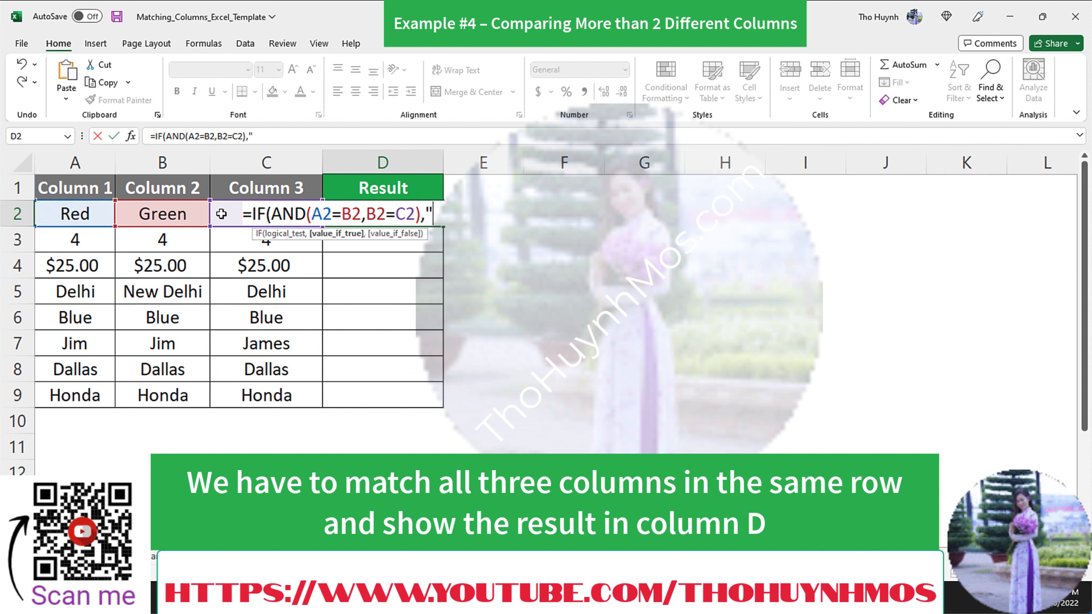
type("match")
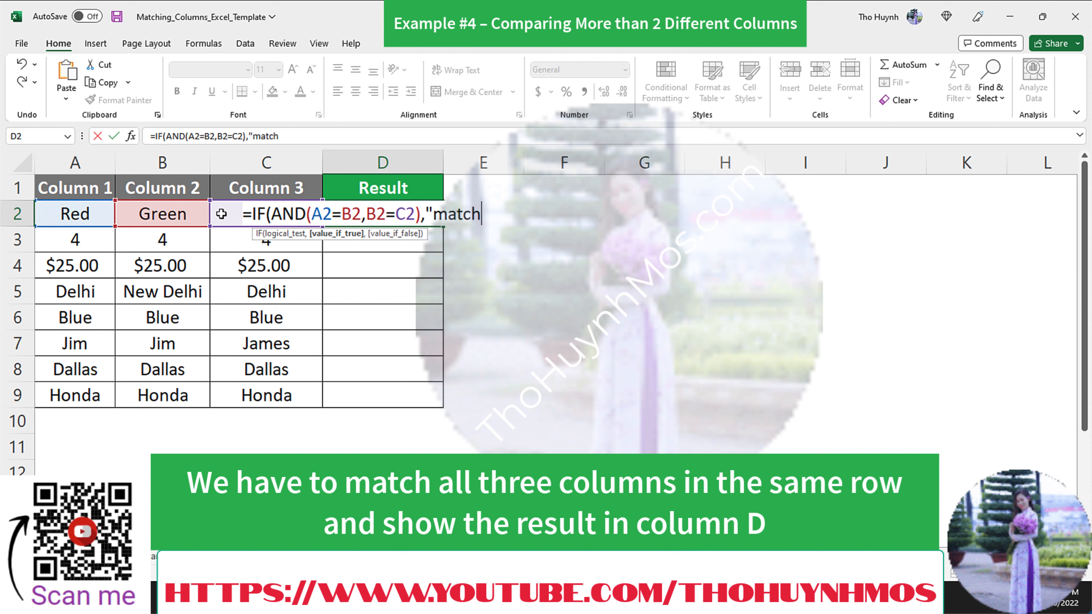
type("\",")
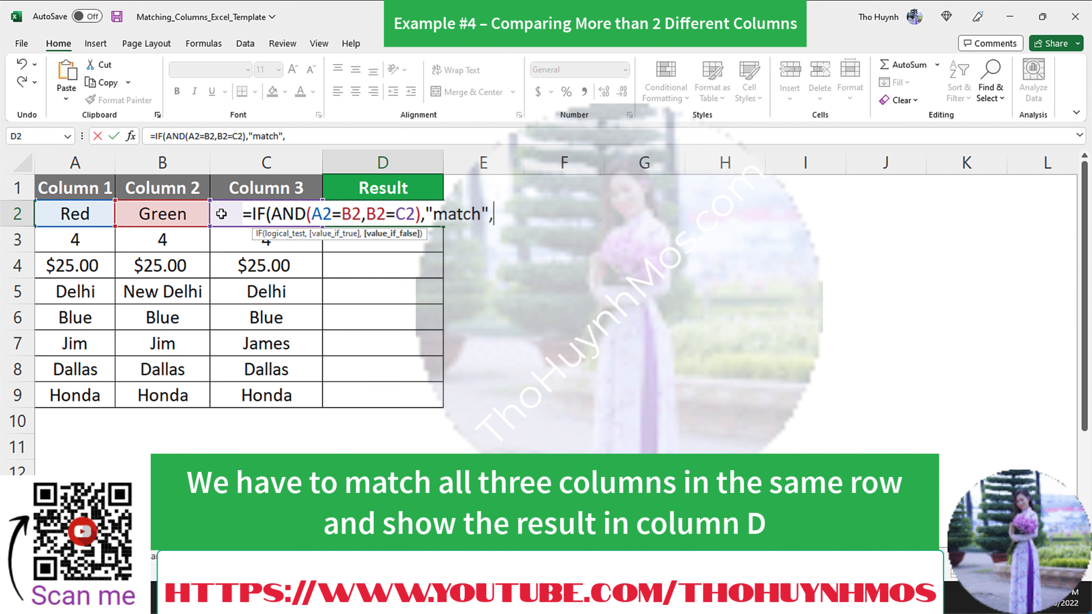
type("\"\")")
key("Return")
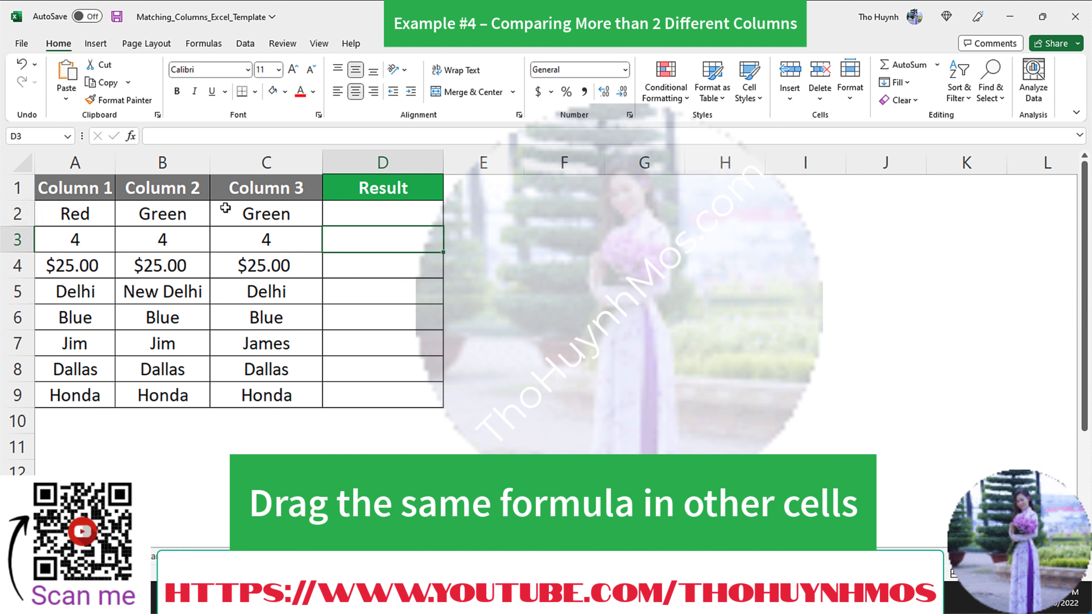
Fill the AND formula from Result cell D2 down through D9
left_click(371, 214)
left_click_drag(443, 227, 446, 400)
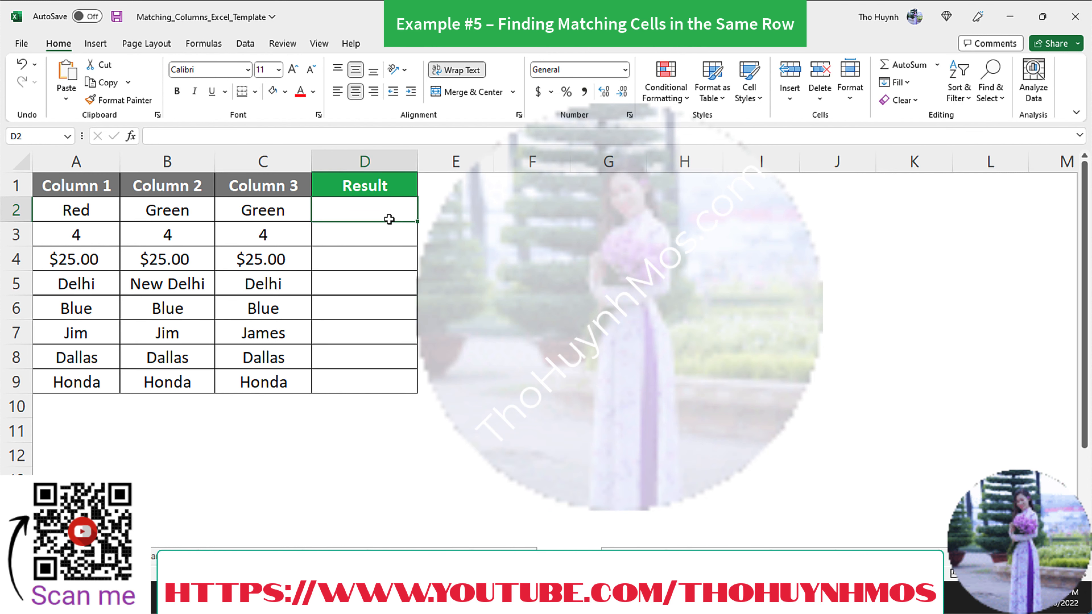
On the next three-column sheet, widen Result column D to about four times its width and select D2
double_click(388, 214)
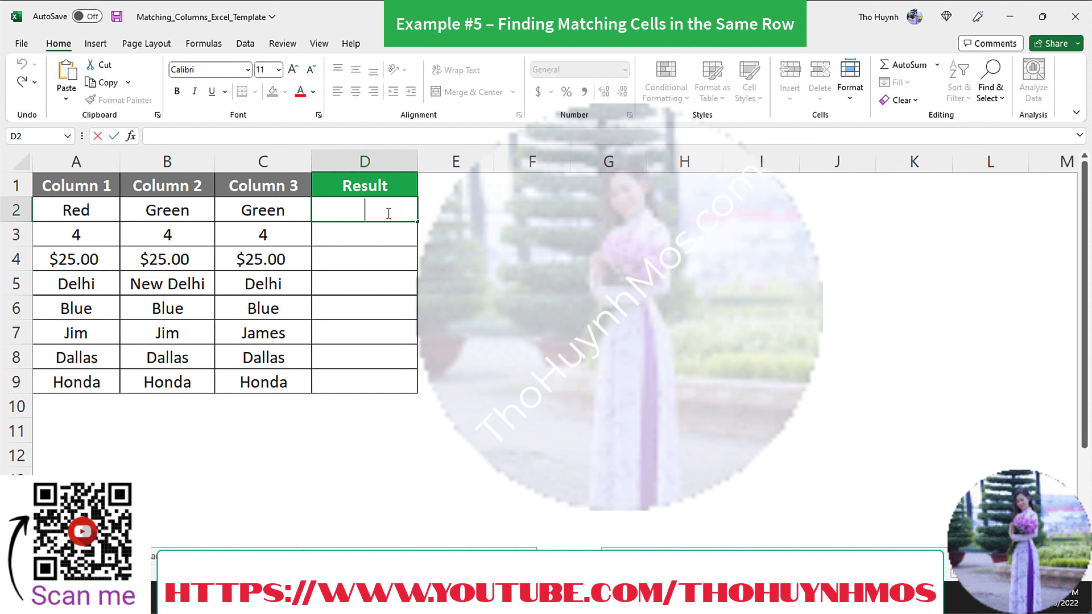
left_click(414, 161)
left_click_drag(417, 161, 726, 161)
left_click(430, 210)
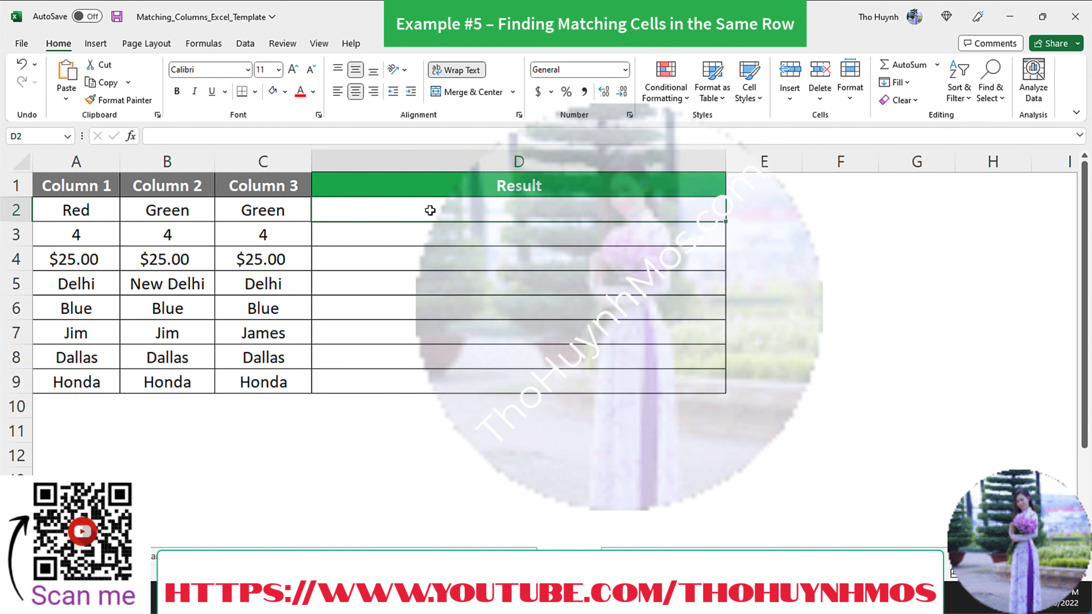
Start a new formula in Result cell D2 with =IF(OR(
type("=")
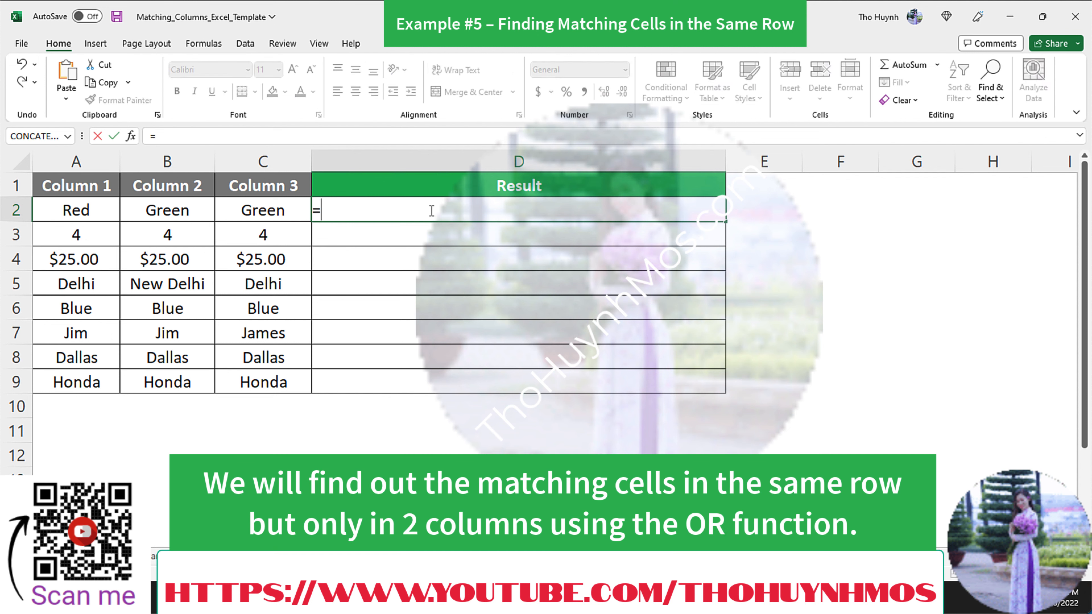
type("IF")
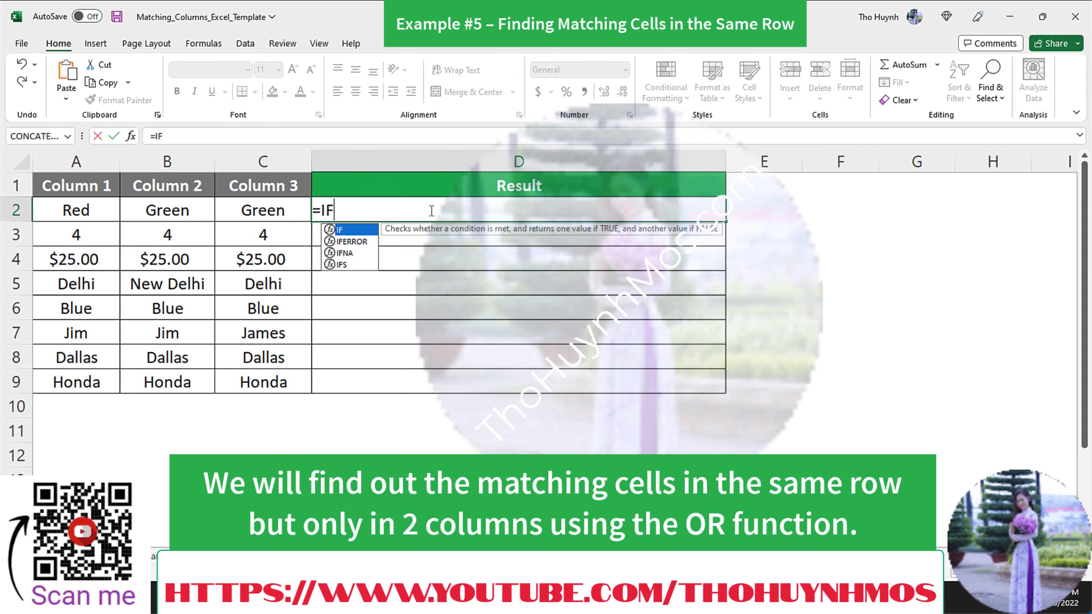
type("(OR")
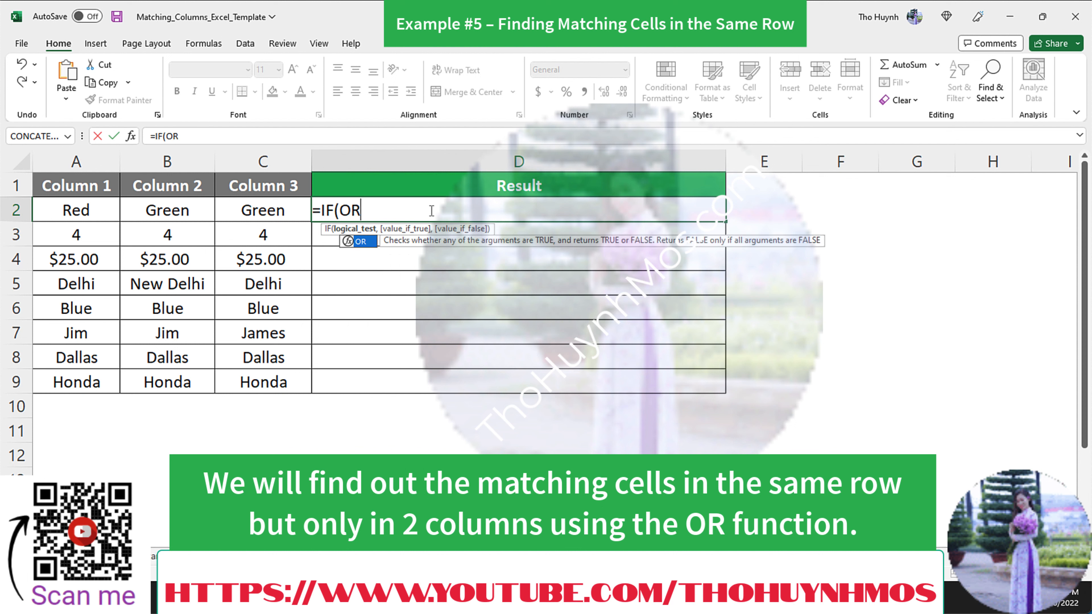
type("(")
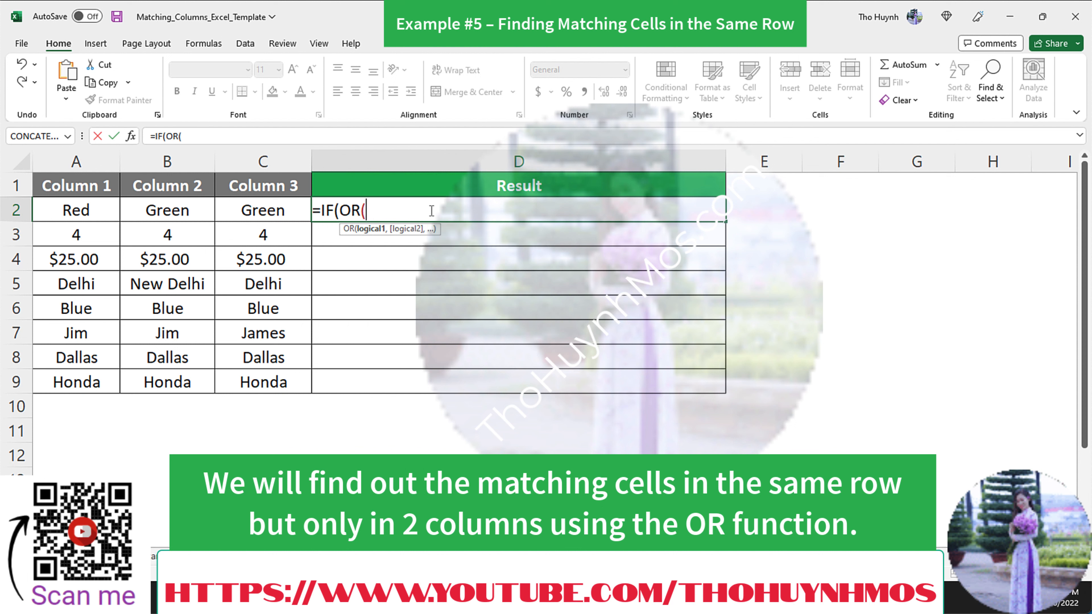
Enter A2=B2, B2=C2 and A2=C2 as the three conditions of the OR test in the D2 formula
left_click(101, 215)
type("=")
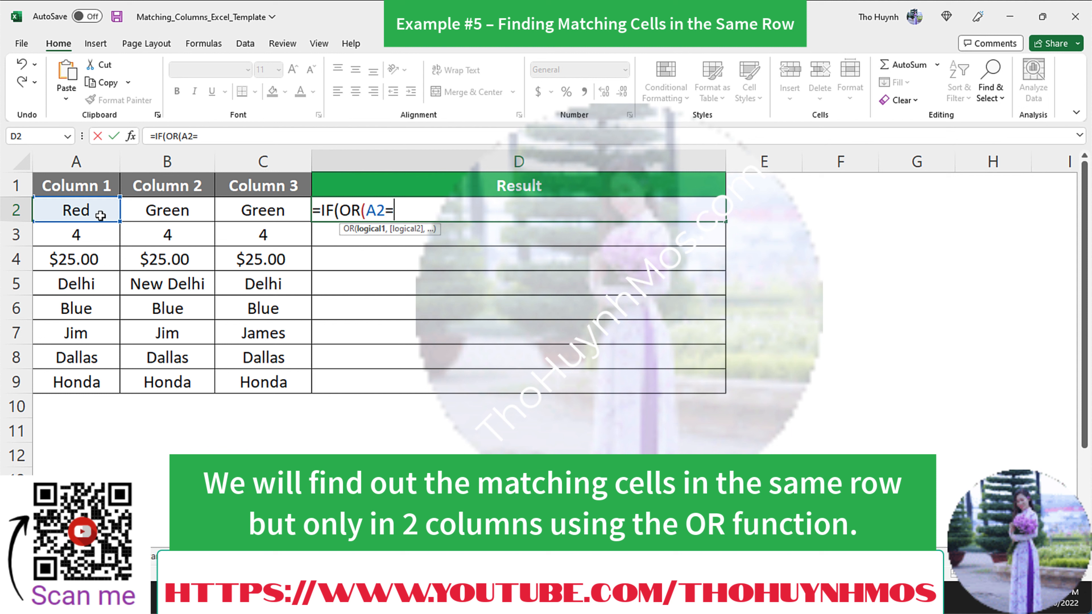
left_click(148, 211)
type(",")
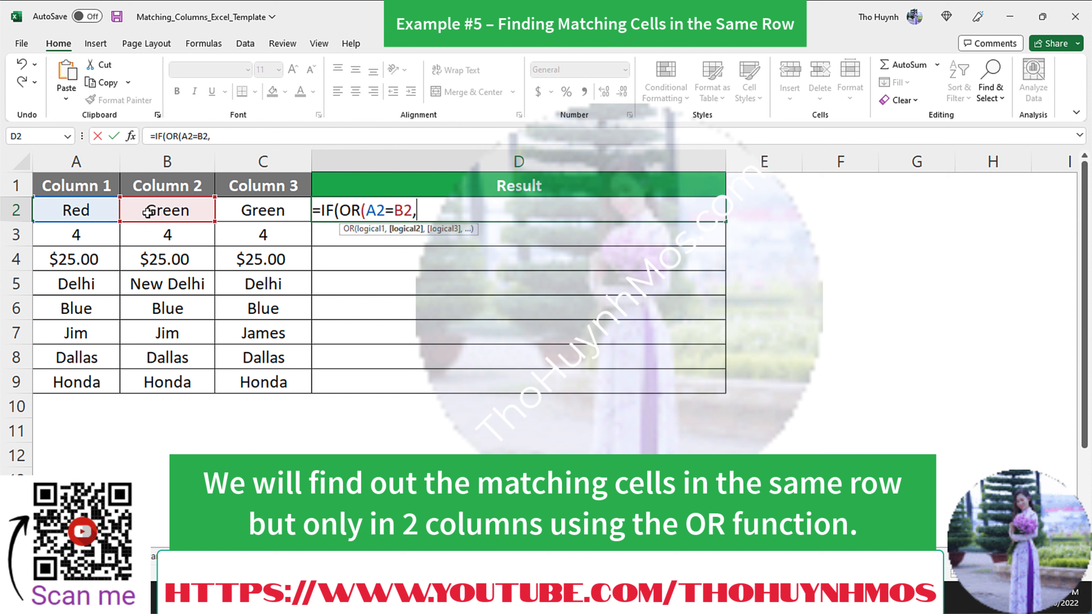
left_click(148, 212)
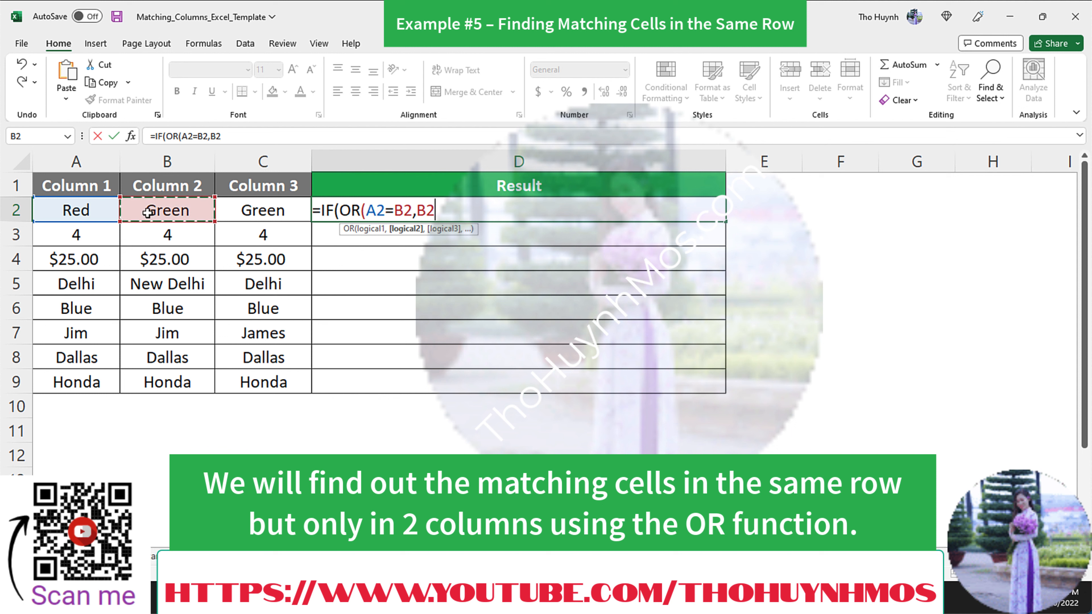
type("=")
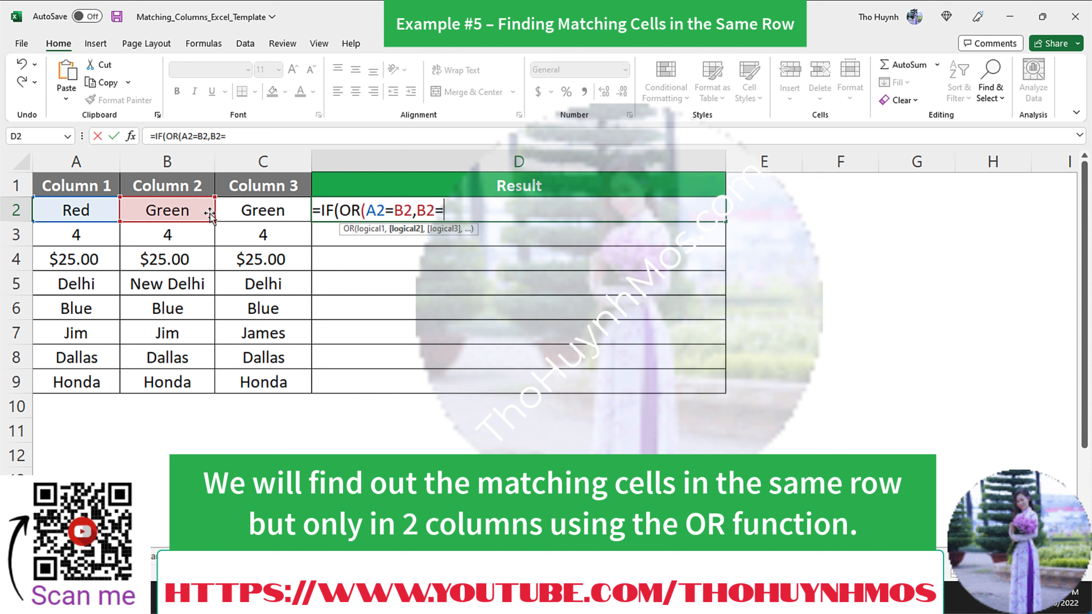
left_click(231, 212)
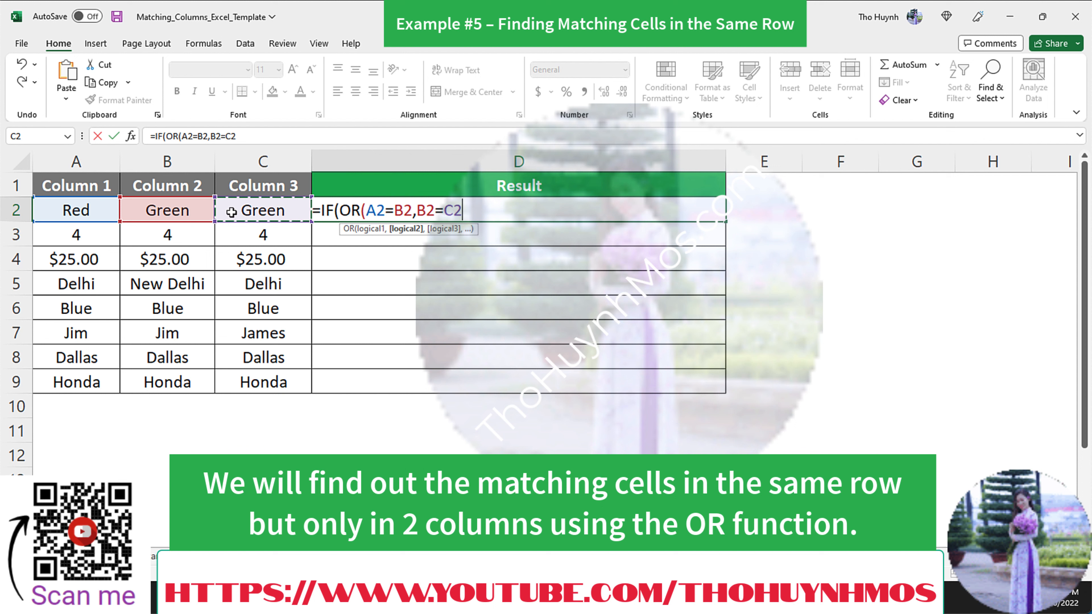
type(",")
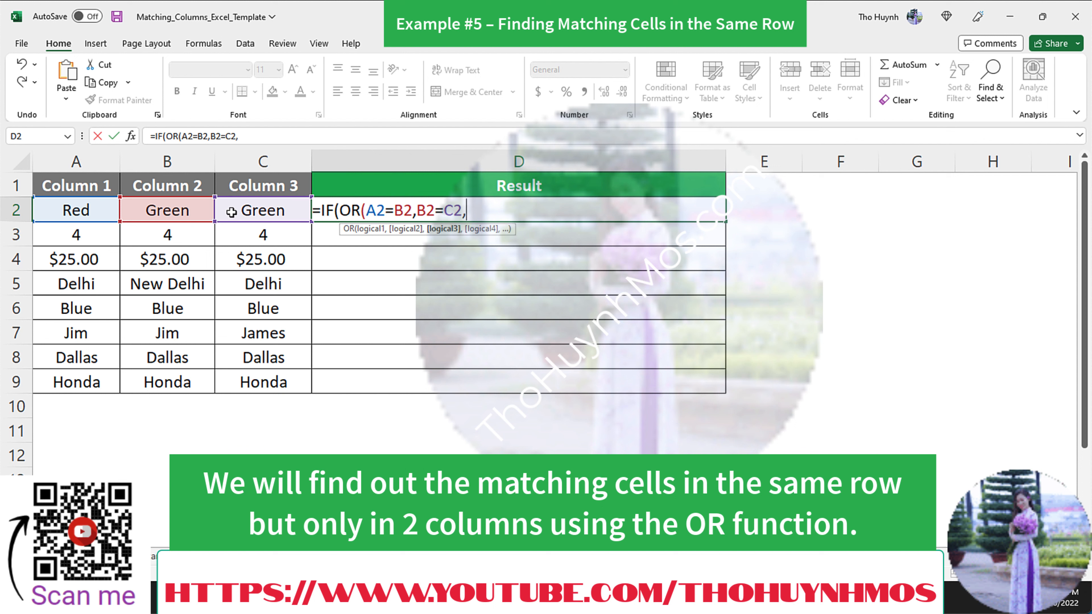
left_click(92, 211)
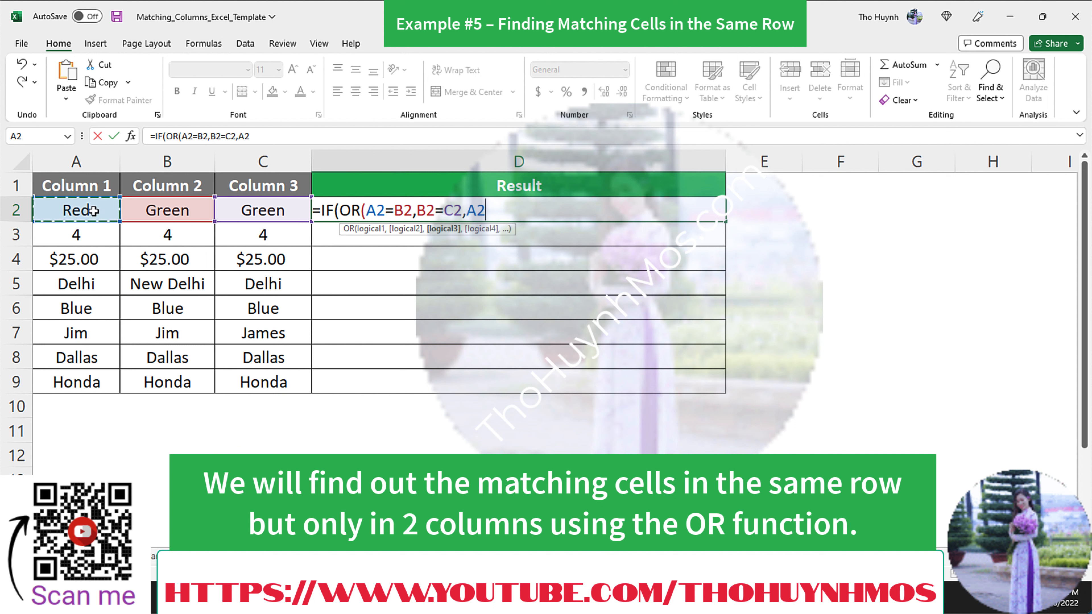
type("=")
left_click(249, 203)
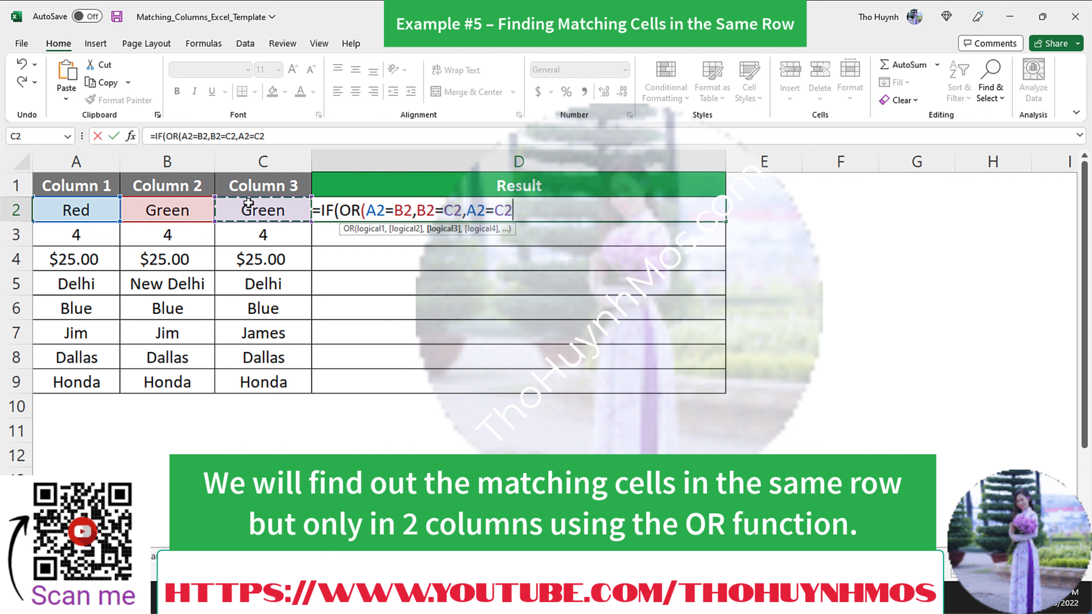
Complete the D2 formula as =IF(OR(A2=B2,B2=C2,A2=C2),"match","") and fill it down through D9
type("),\"")
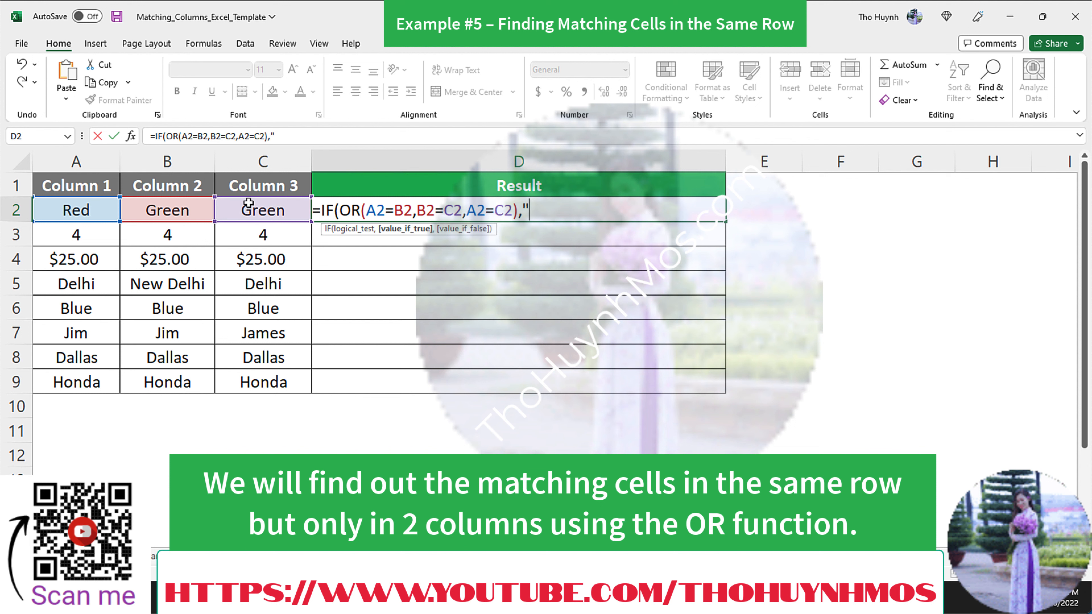
type("match\"")
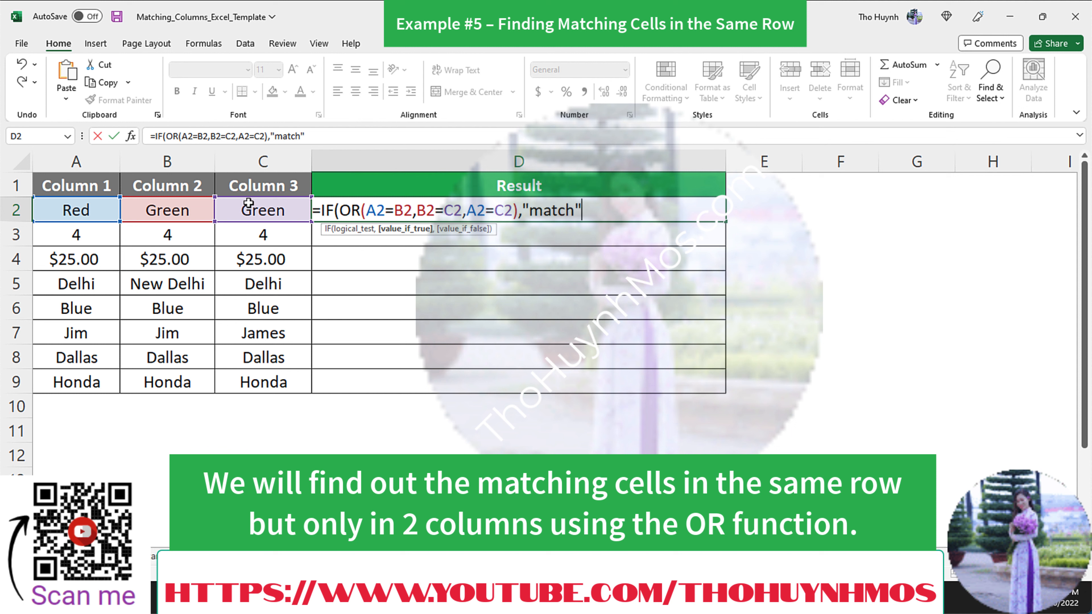
type(",\"")
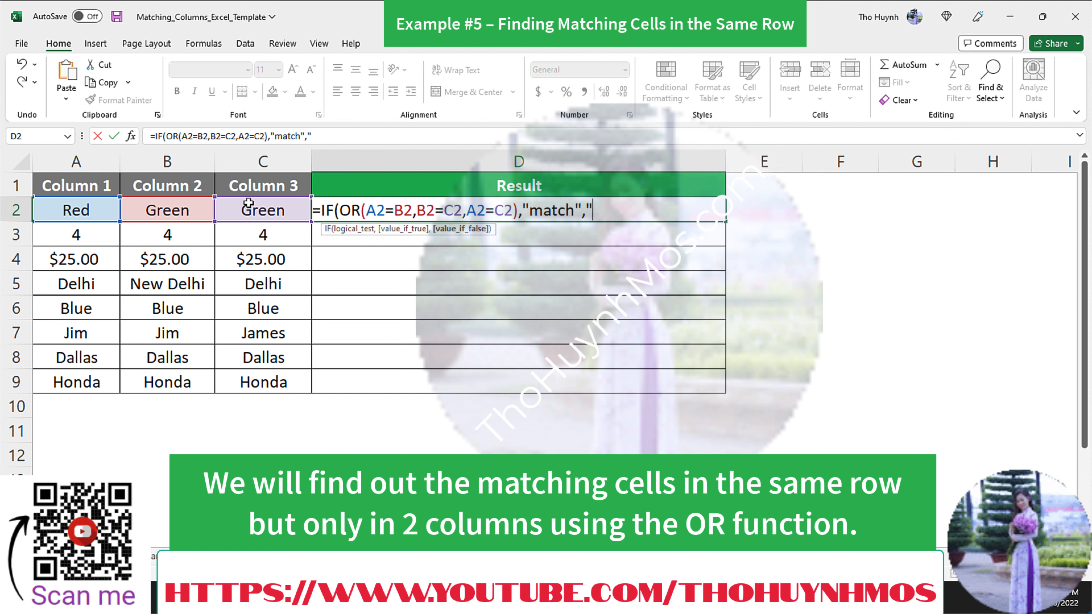
type("\")")
key("Return")
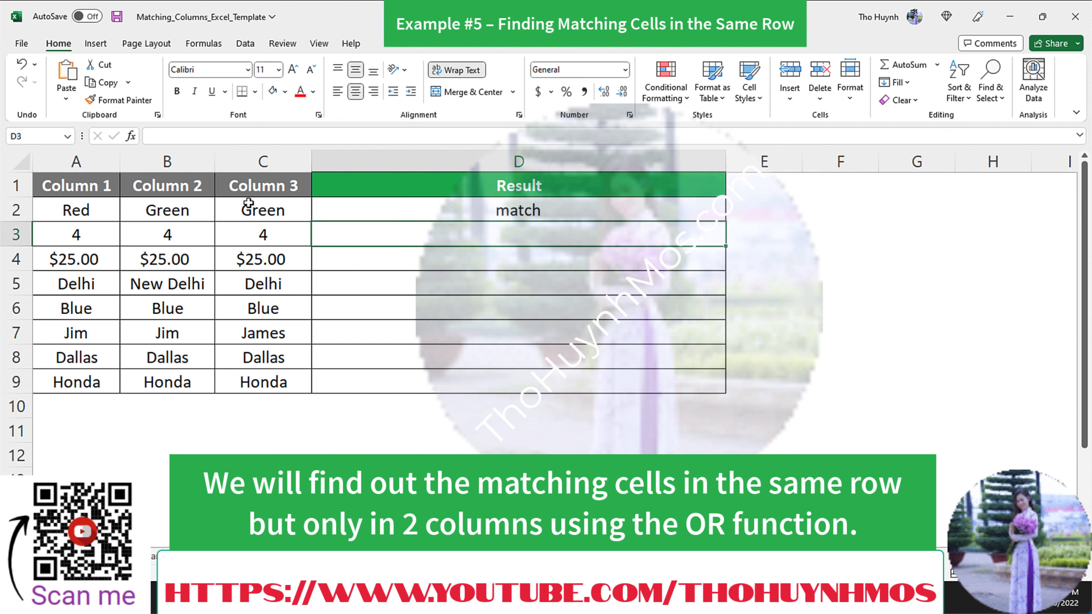
left_click(599, 211)
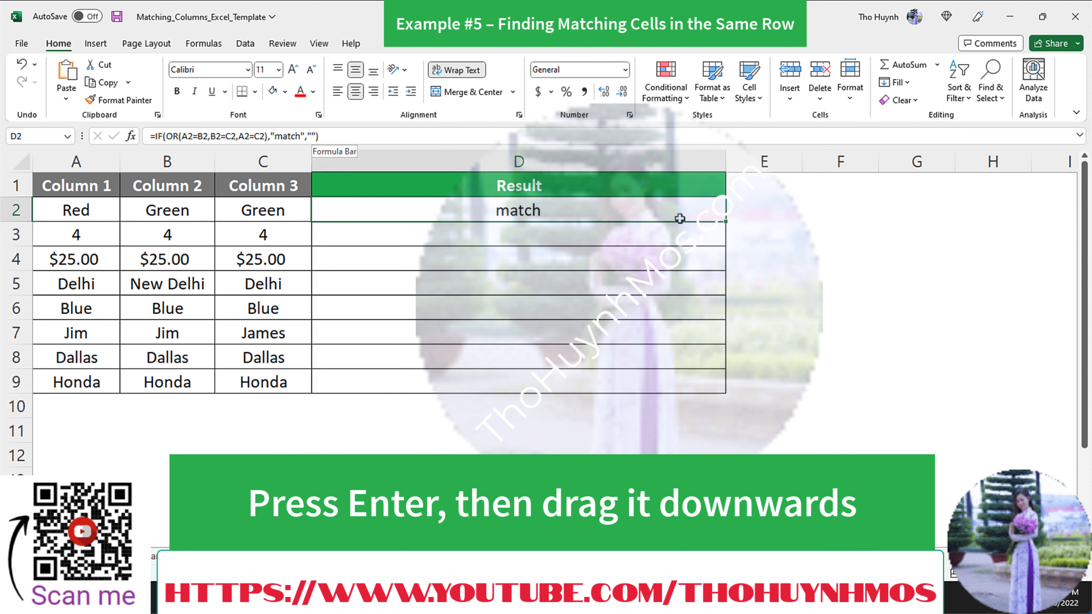
left_click_drag(726, 222, 727, 387)
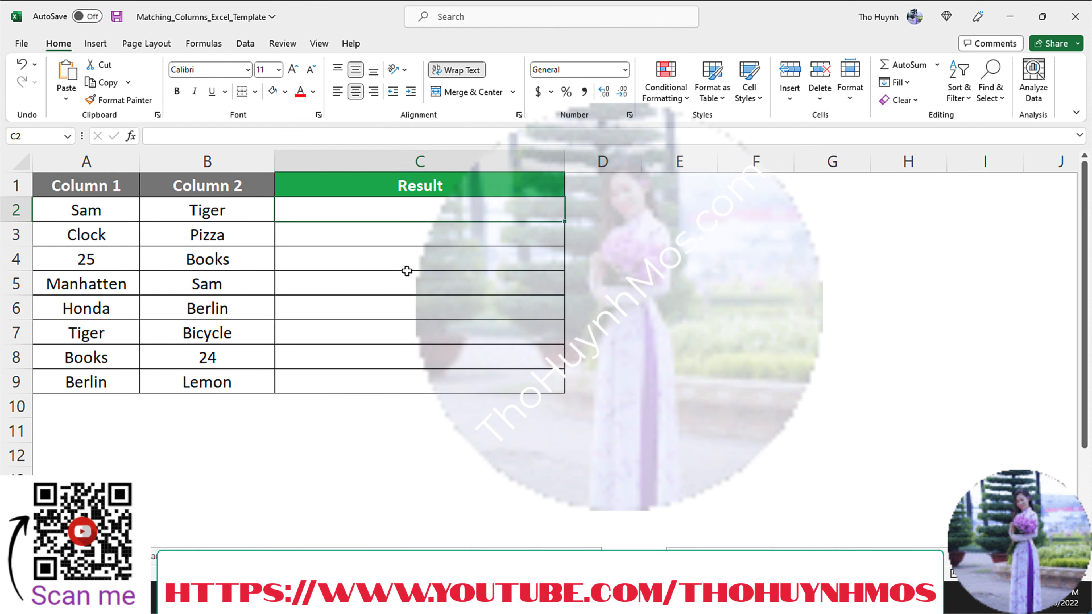
On the two-column matches and differences sheet, start a formula in Result cell C2 with =IF(COUNTIF(
type("=IF")
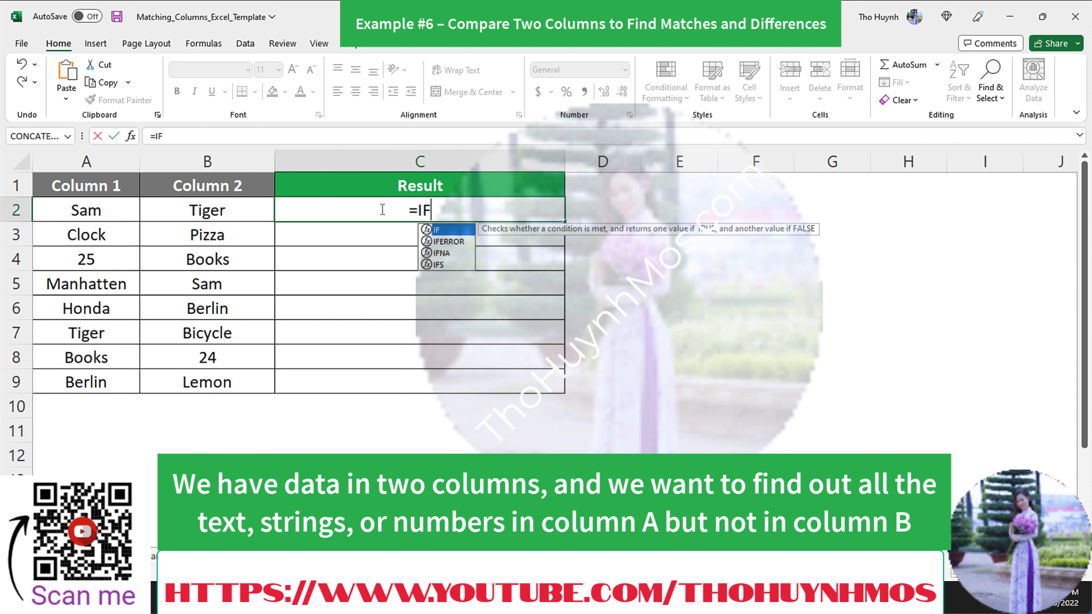
type("(COUN")
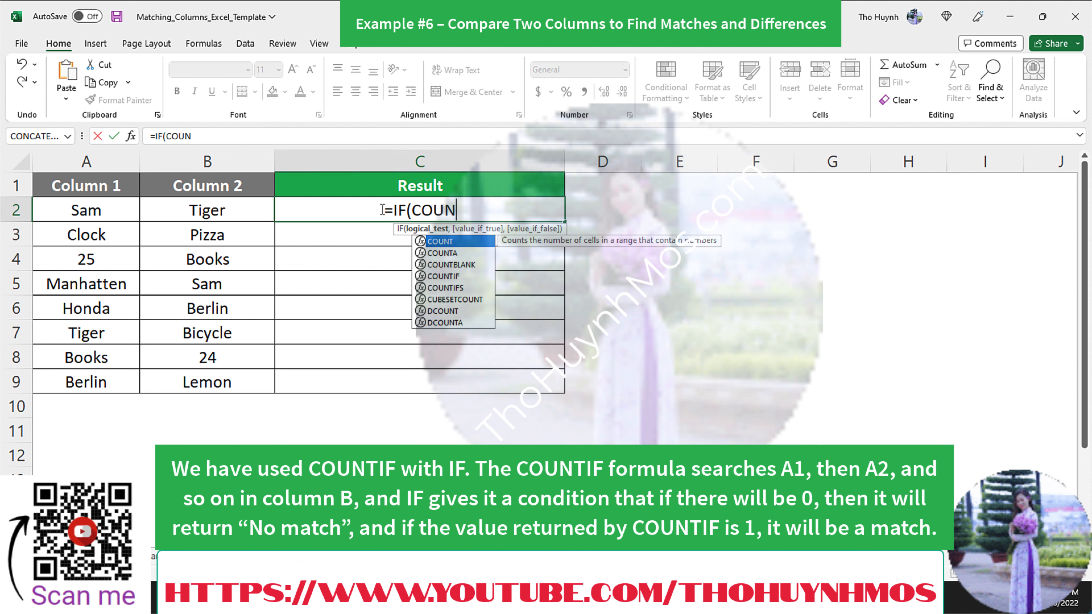
type("TI")
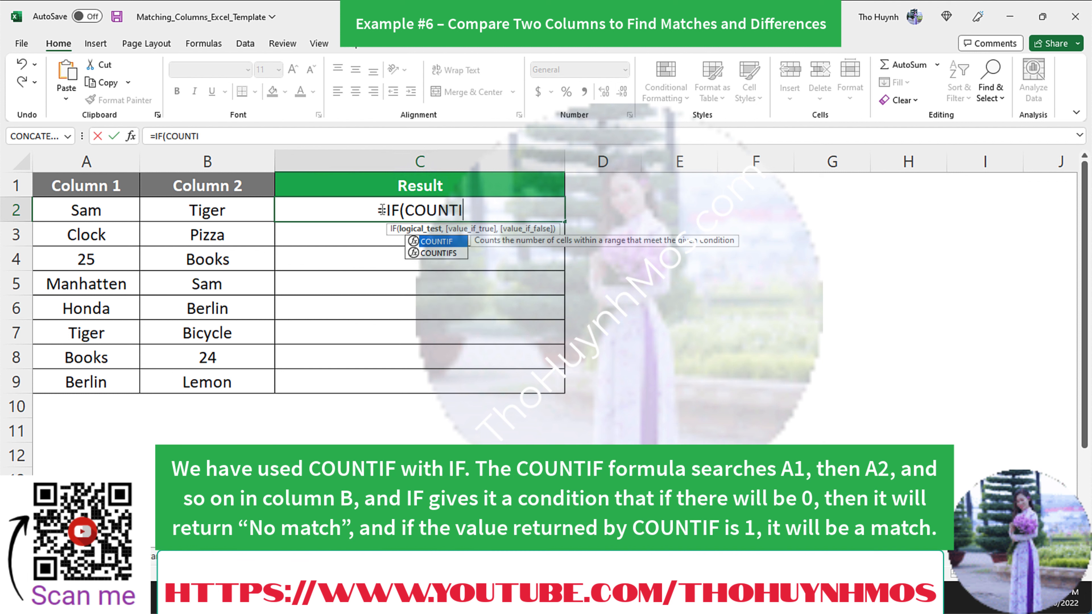
key("Tab")
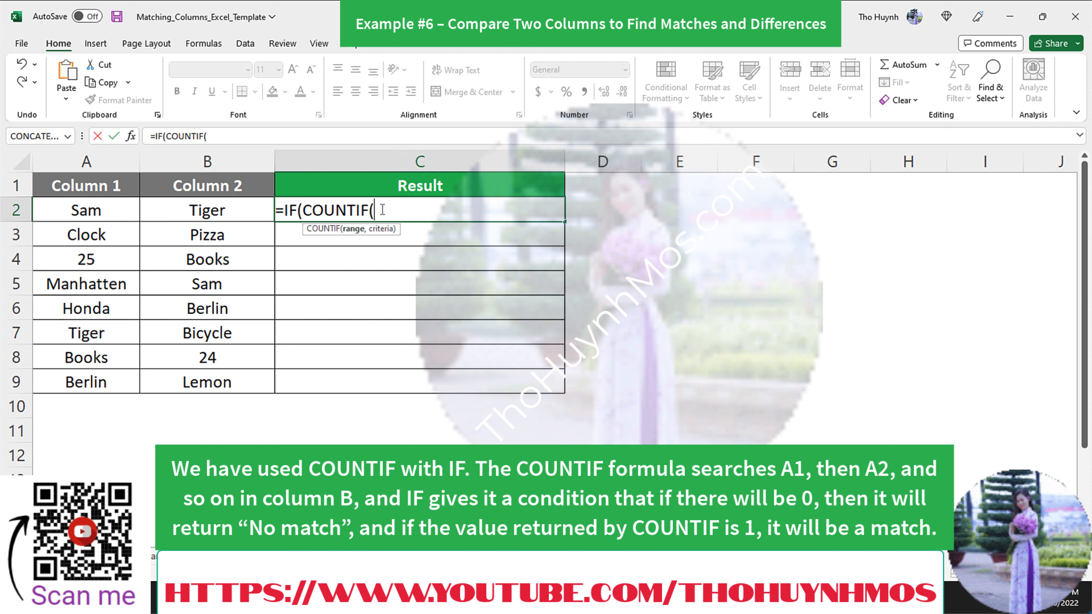
Set the COUNTIF range to B2:$B$9 and its criterion to $A2 in the C2 formula
left_click(244, 210)
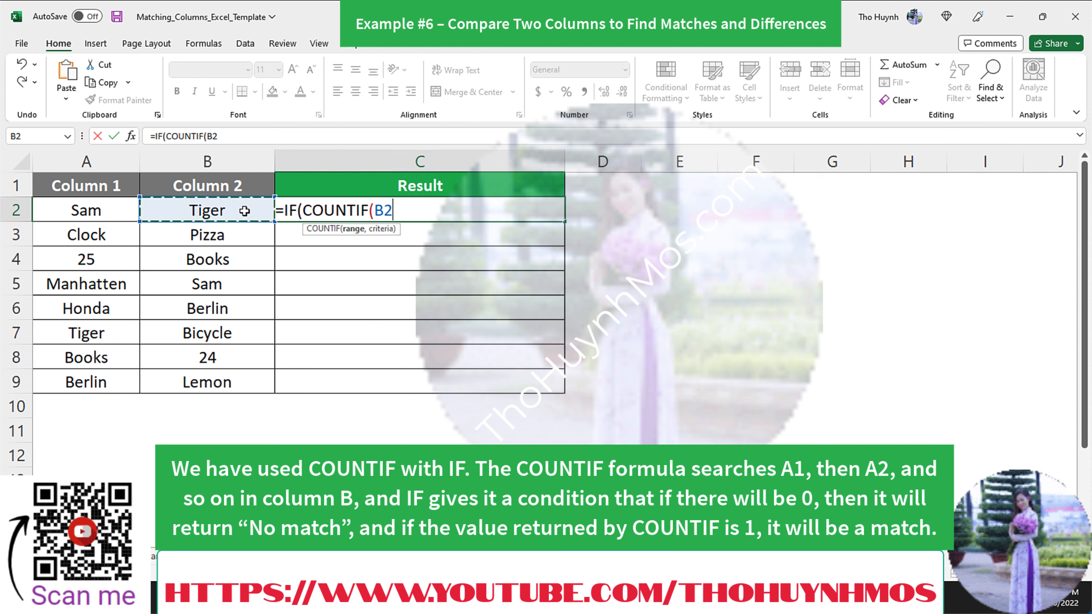
type(":B2")
key("BackSpace")
key("BackSpace")
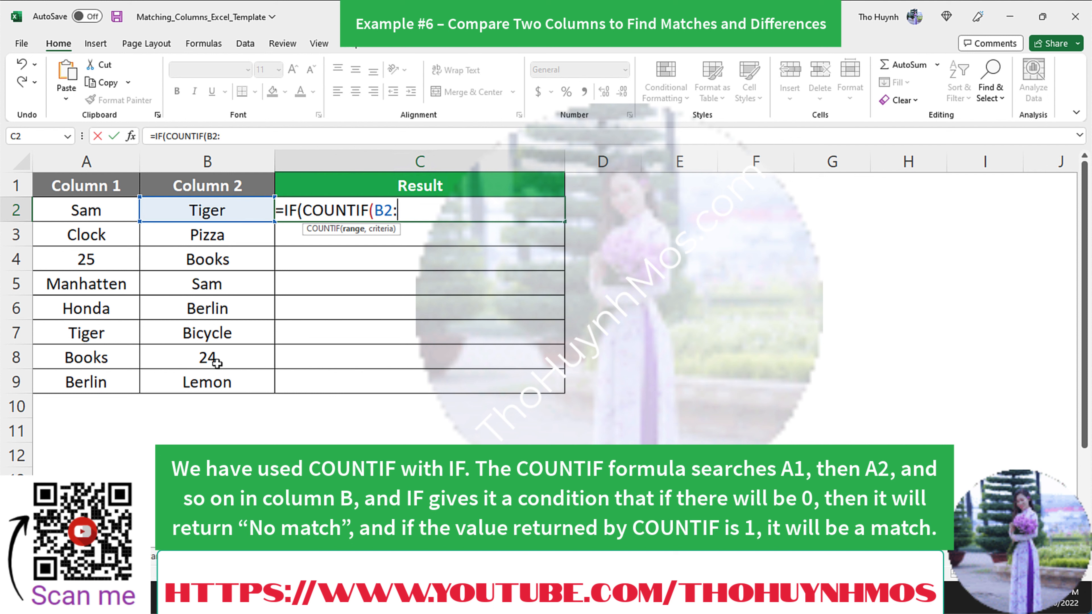
left_click(226, 383)
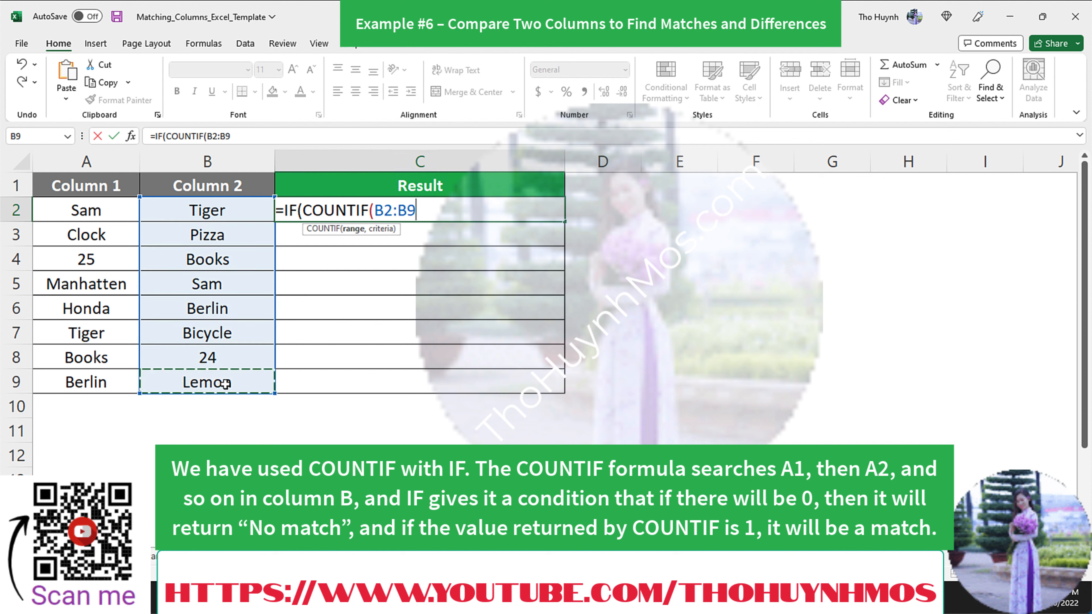
key("F4")
type(",$")
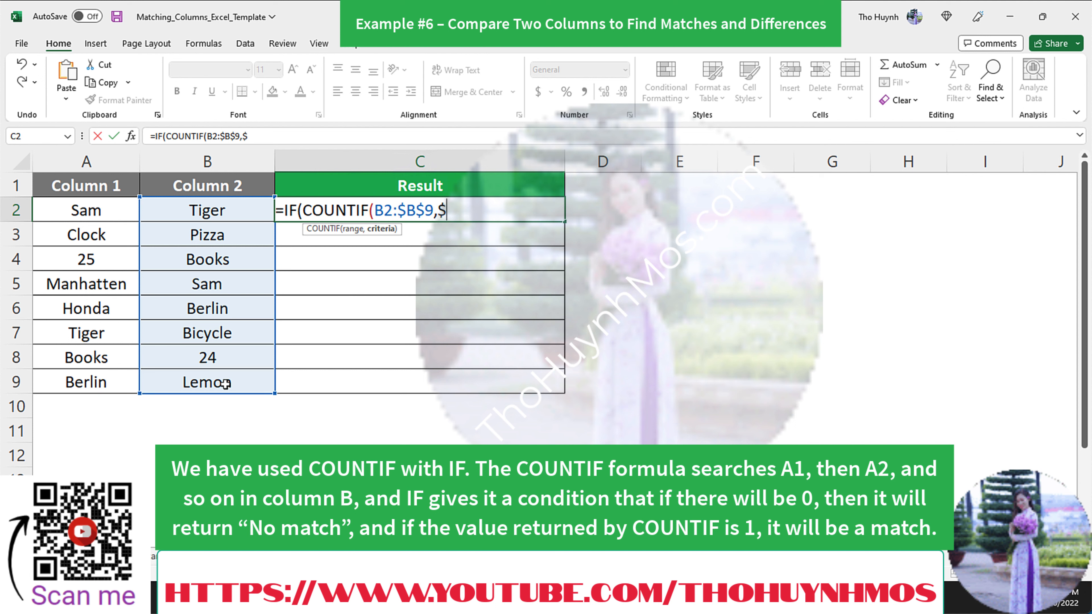
type("A2")
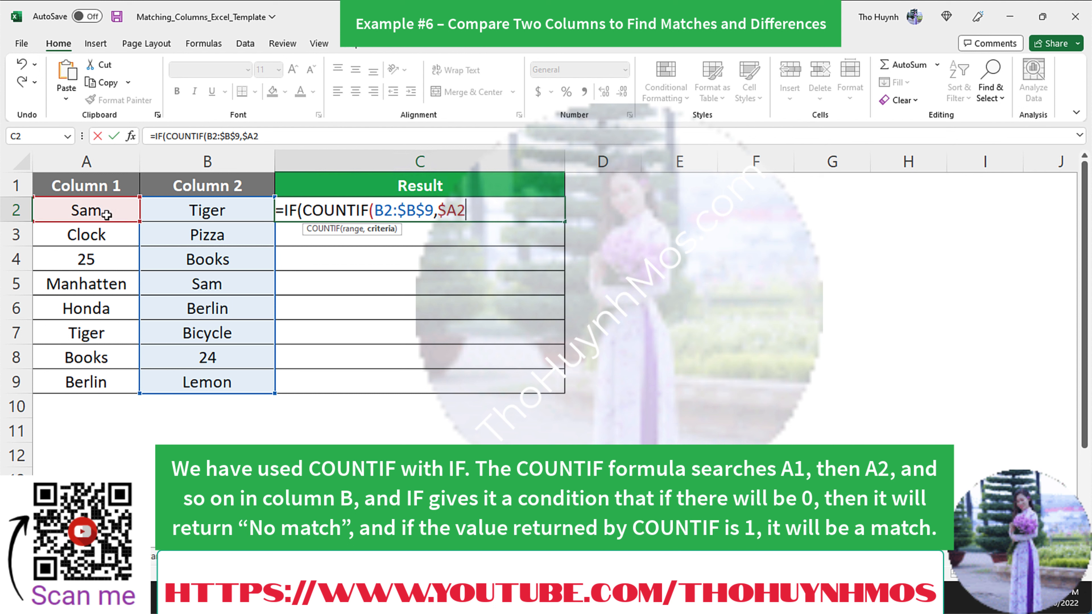
Complete the C2 formula as =IF(COUNTIF(B2:$B$9,$A2)=0,"No match","match") and fill it down through C9
type(")=0")
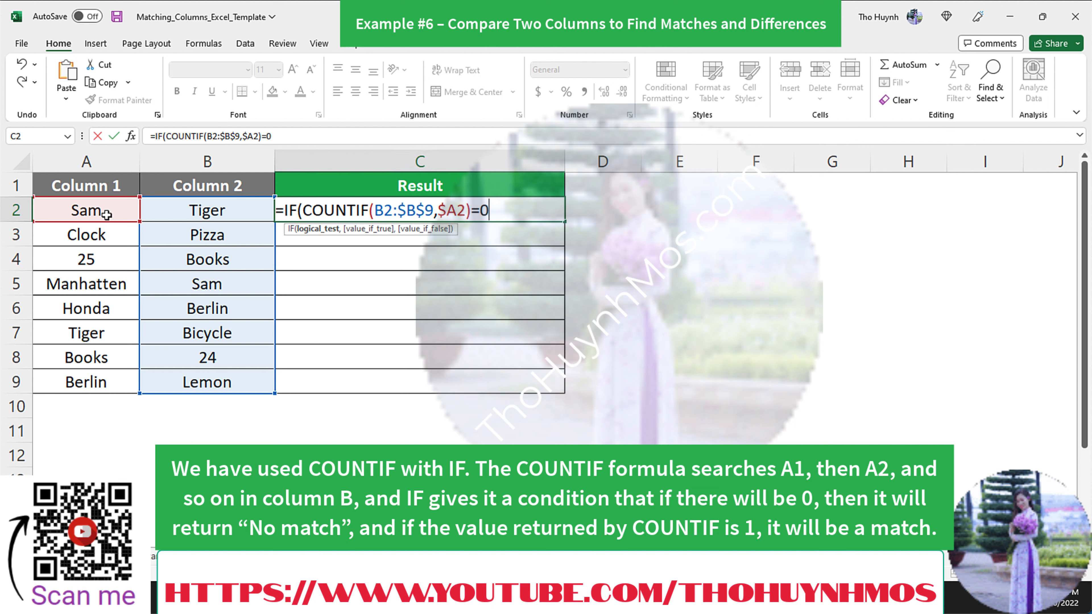
type(",")
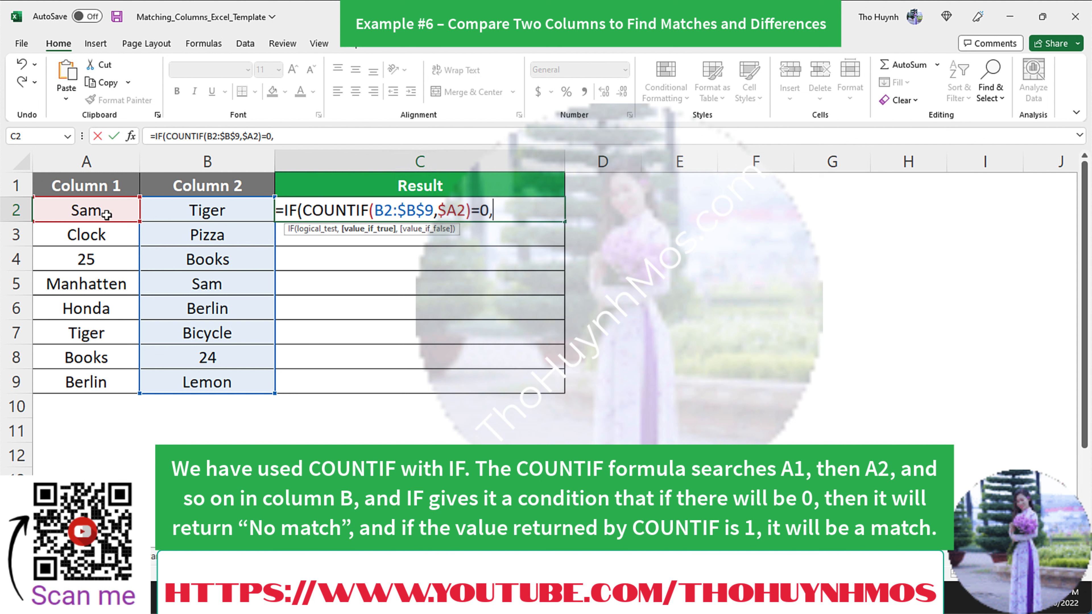
type("\"No mat")
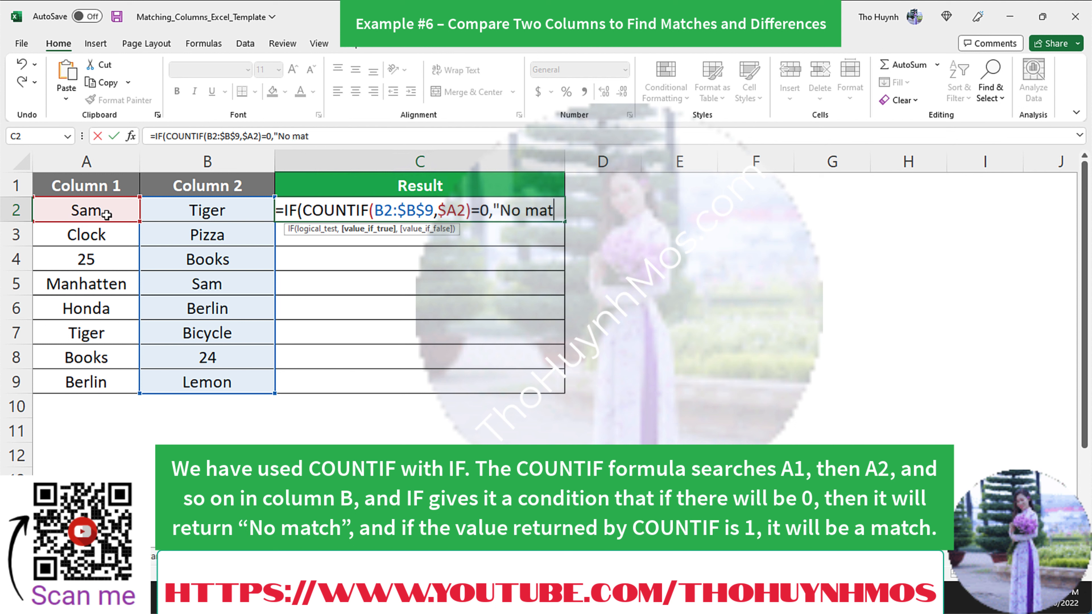
type("ch\"")
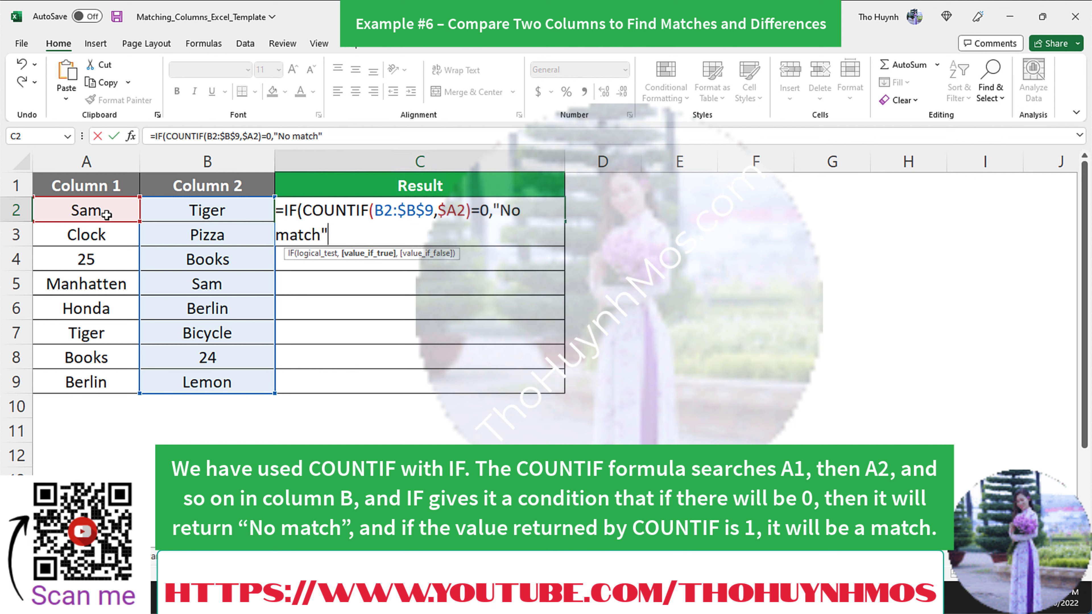
type(",\"")
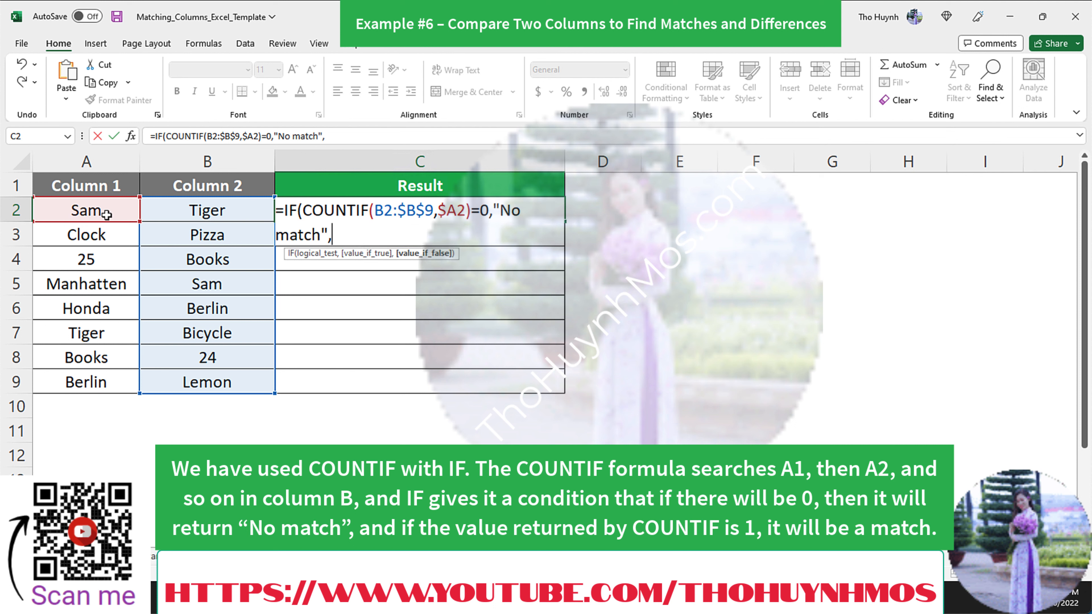
type("match\"")
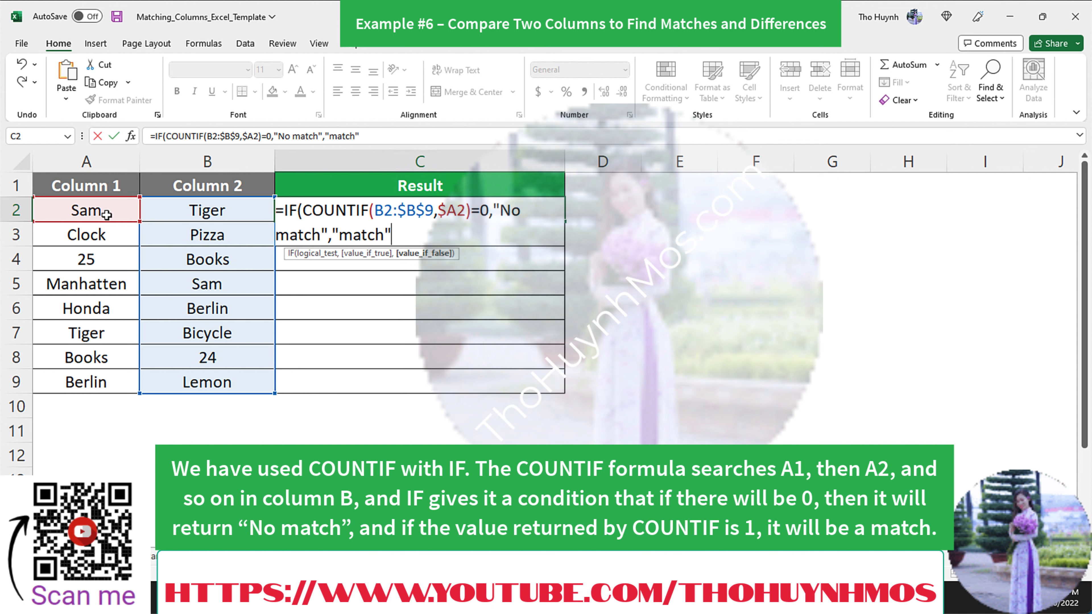
type(")")
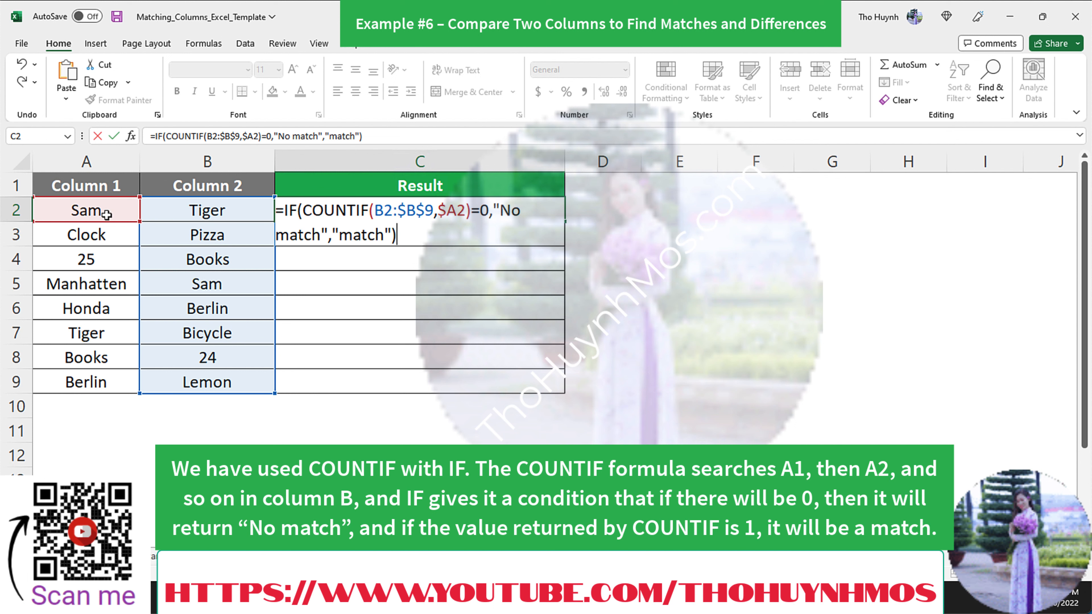
key("Return")
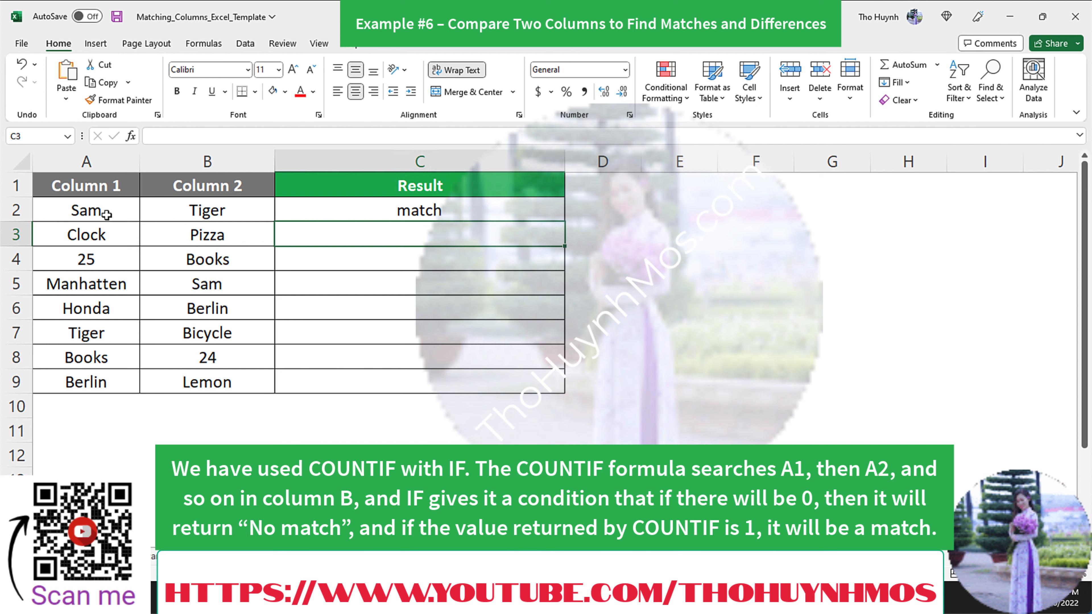
left_click(513, 208)
left_click_drag(564, 223, 560, 392)
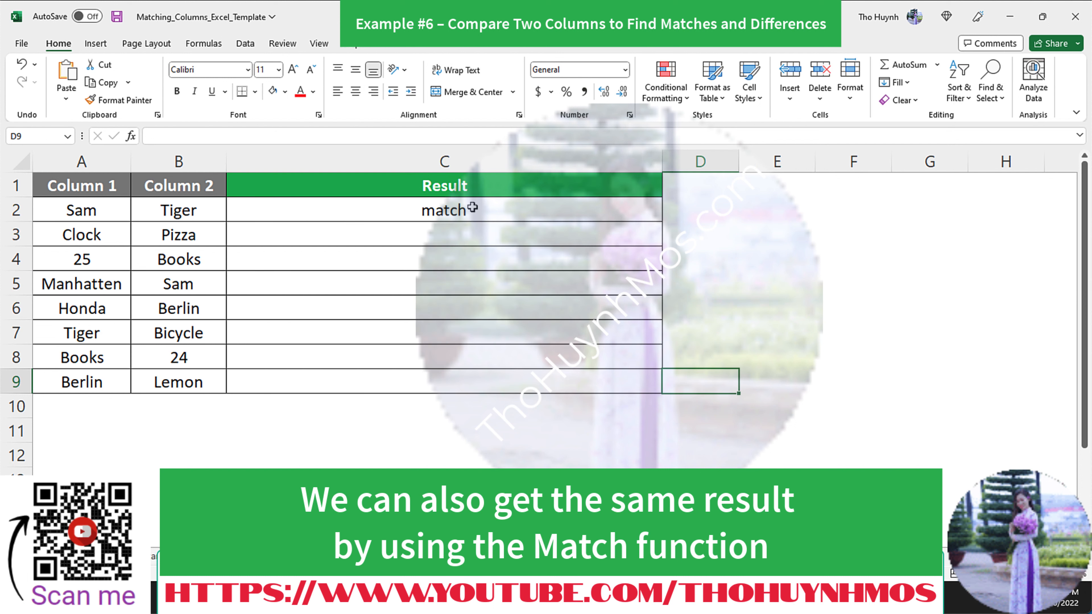
On the sheet for the MATCH function variant, replace the content of Result cell C2 with the formula start =IF(ISERROR(MATCH(
left_click(485, 208)
key("BackSpace")
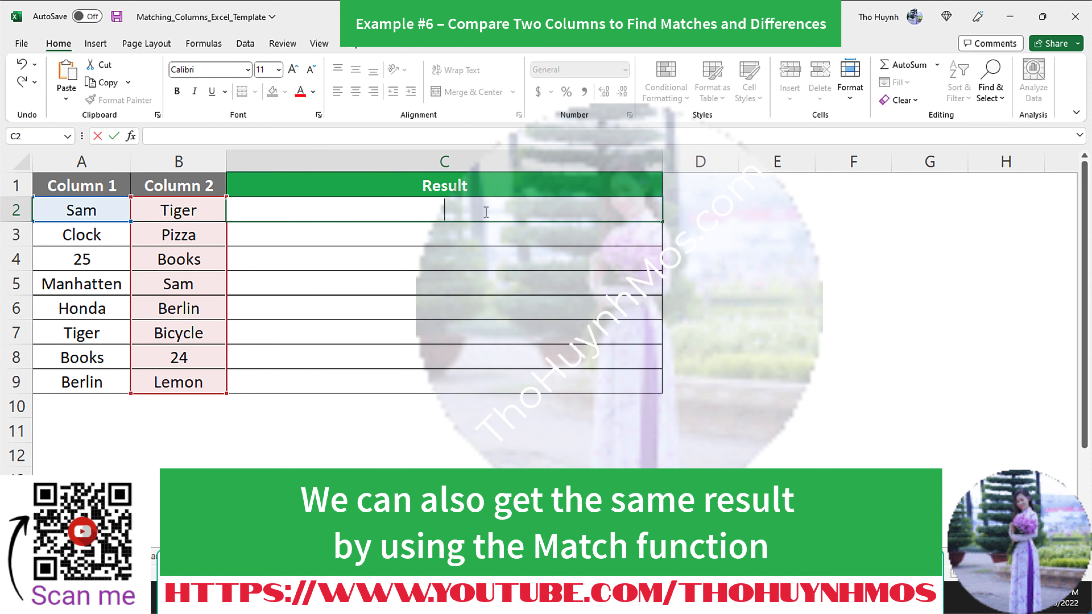
type("=")
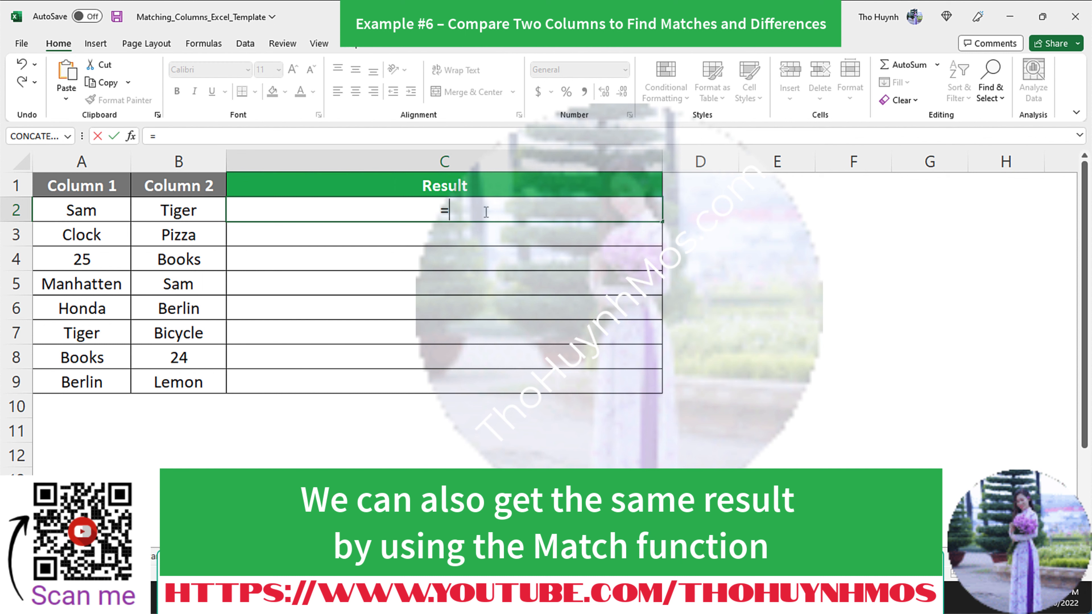
type("IF(")
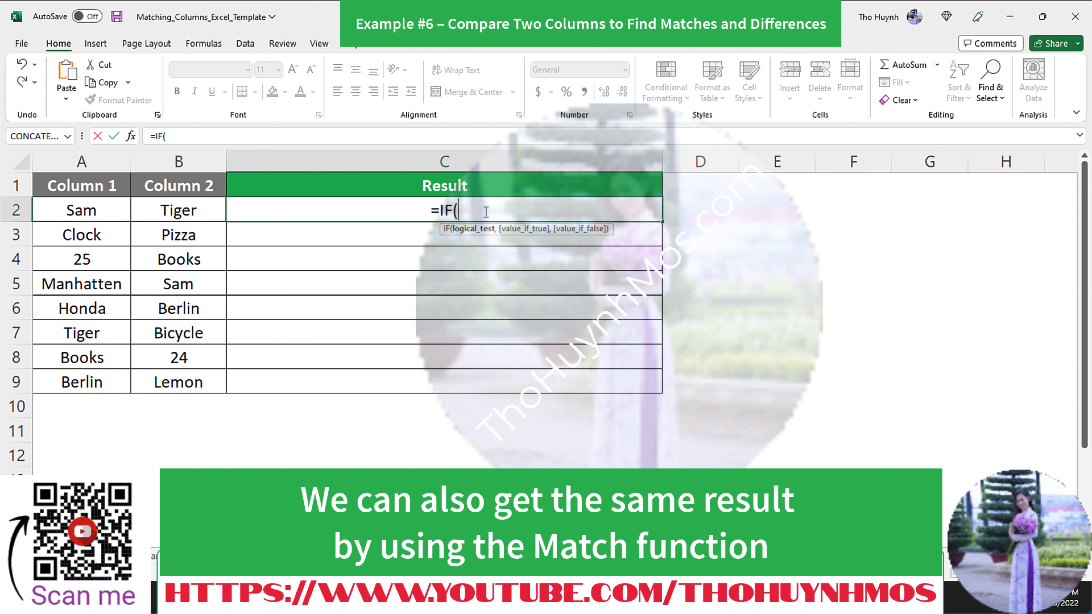
type("IS")
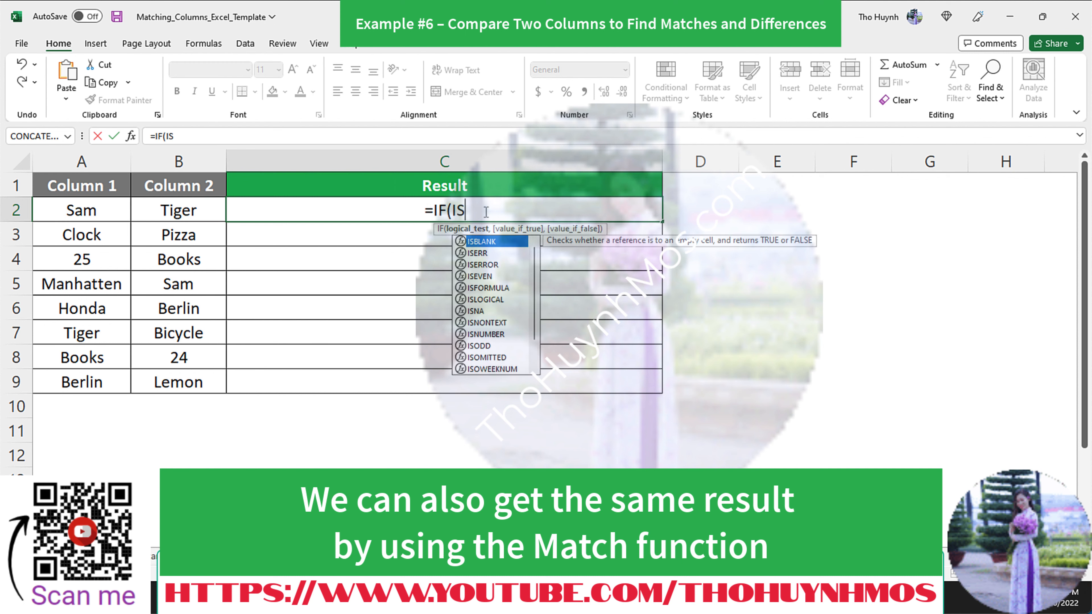
type("E")
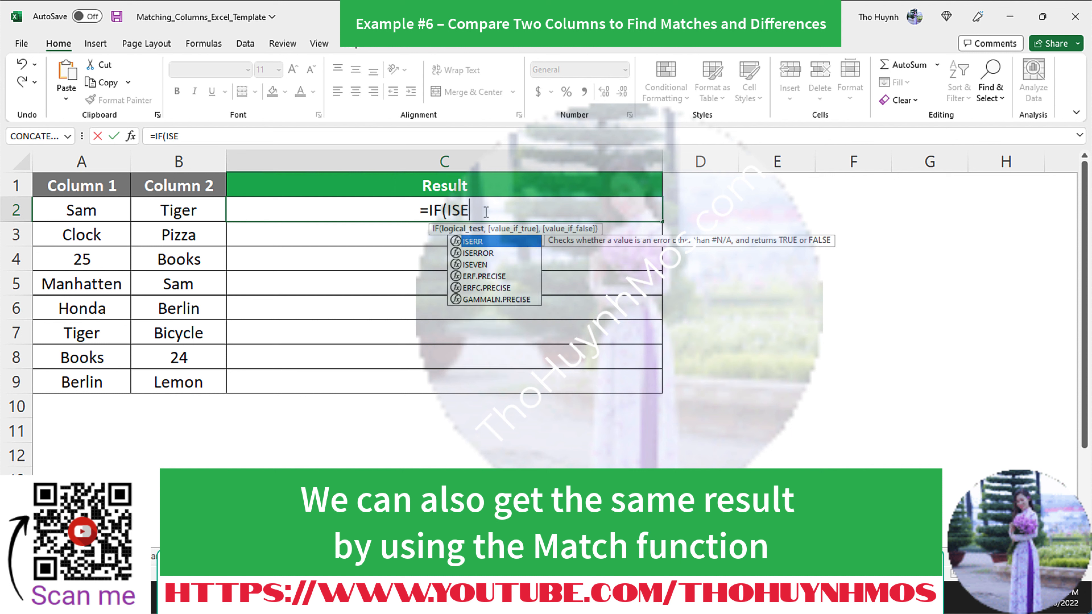
type("RROR(")
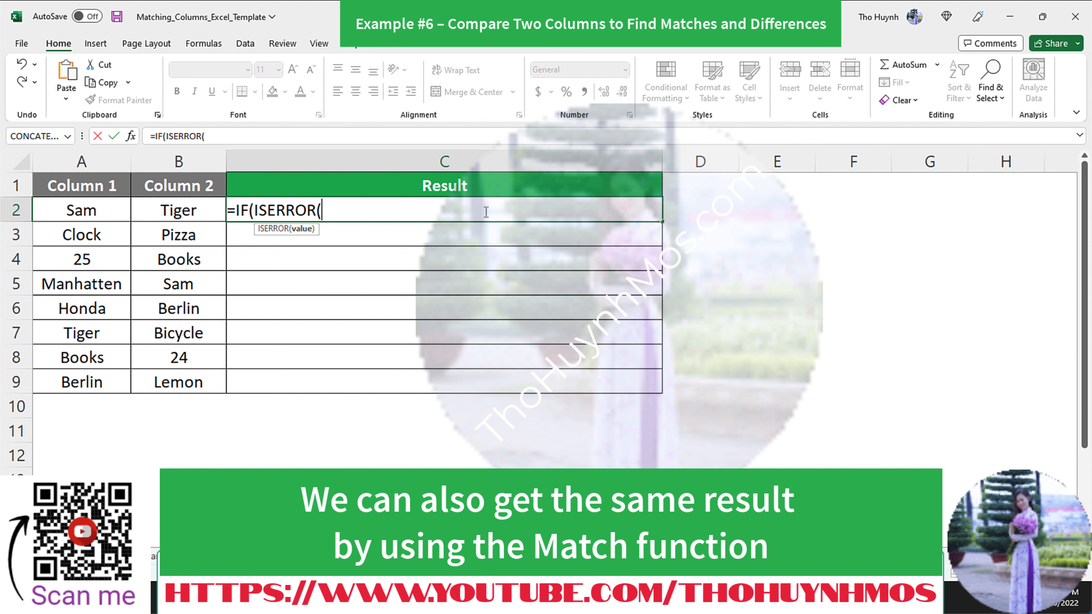
type("MA")
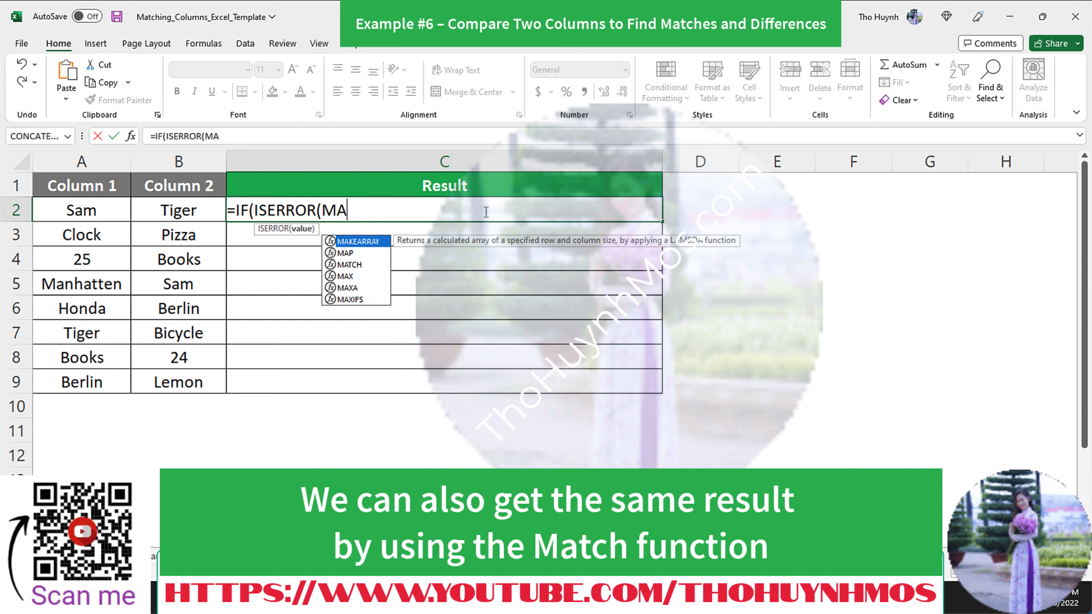
type("TCH(")
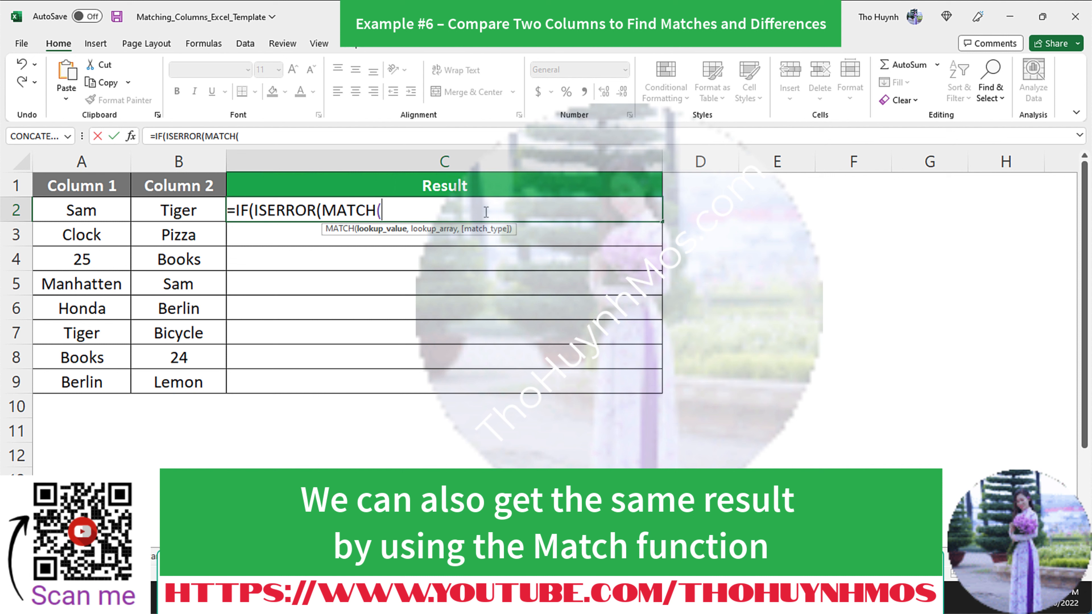
Give MATCH the lookup value A2, lookup array B2:B9 and match type 0, closing both the MATCH and ISERROR functions
left_click(109, 213)
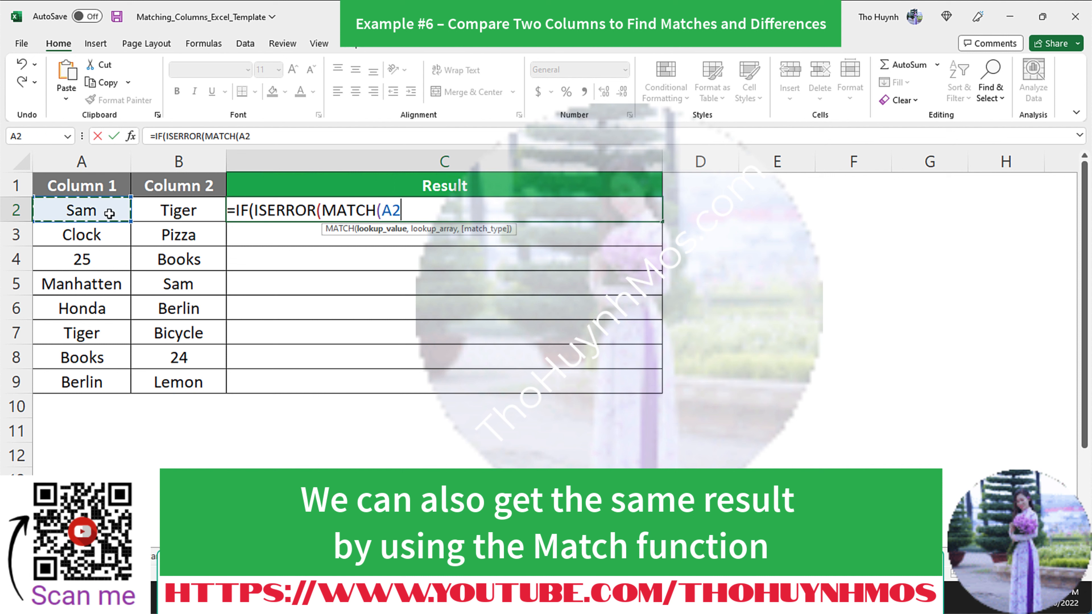
type(",")
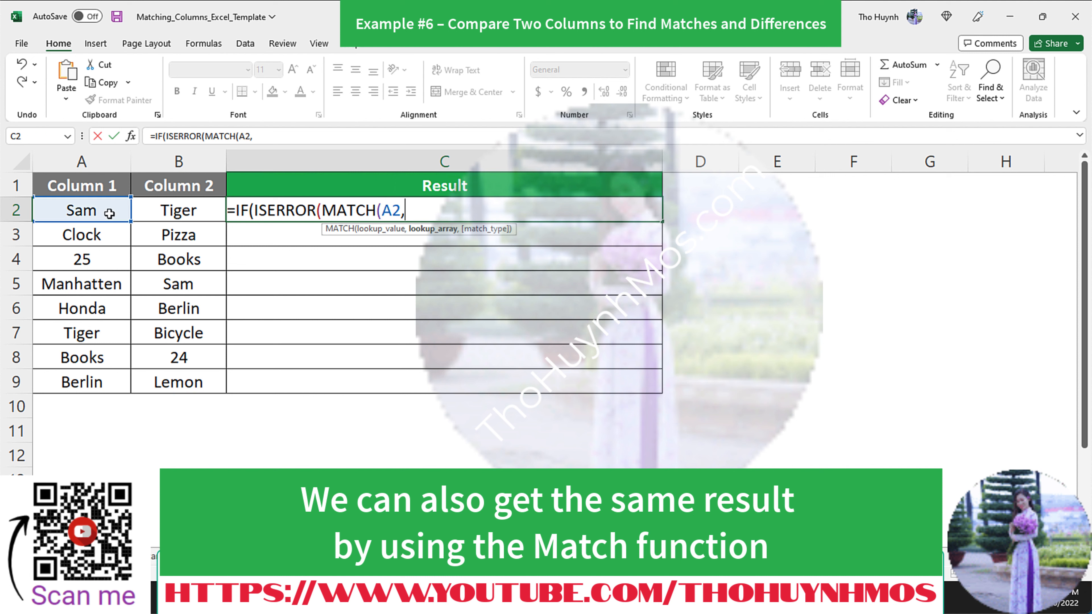
left_click(180, 213)
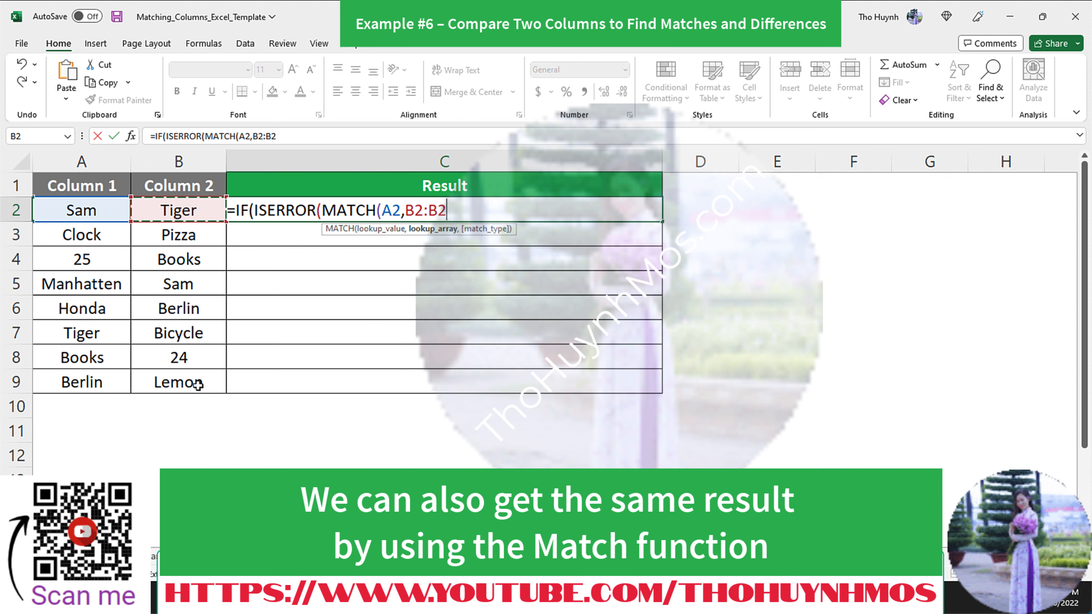
key("BackSpace")
key("BackSpace")
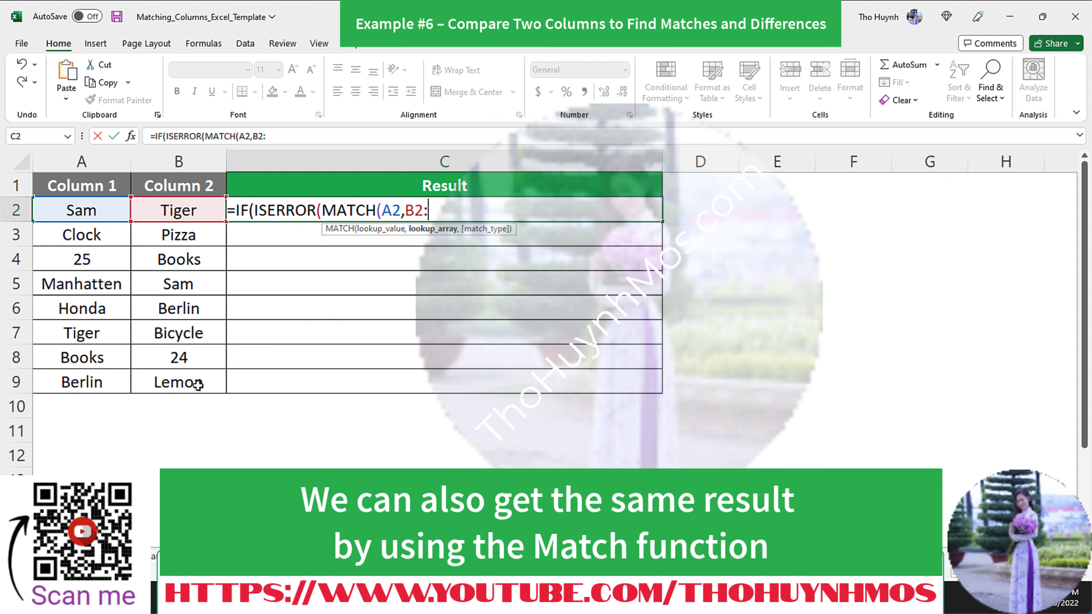
left_click(197, 385)
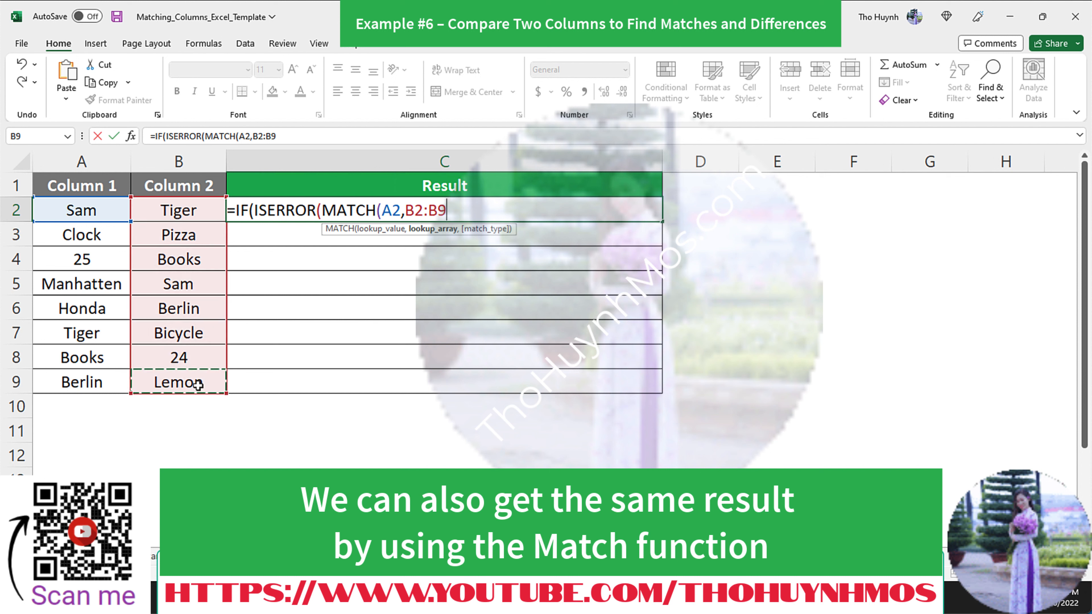
type(",0")
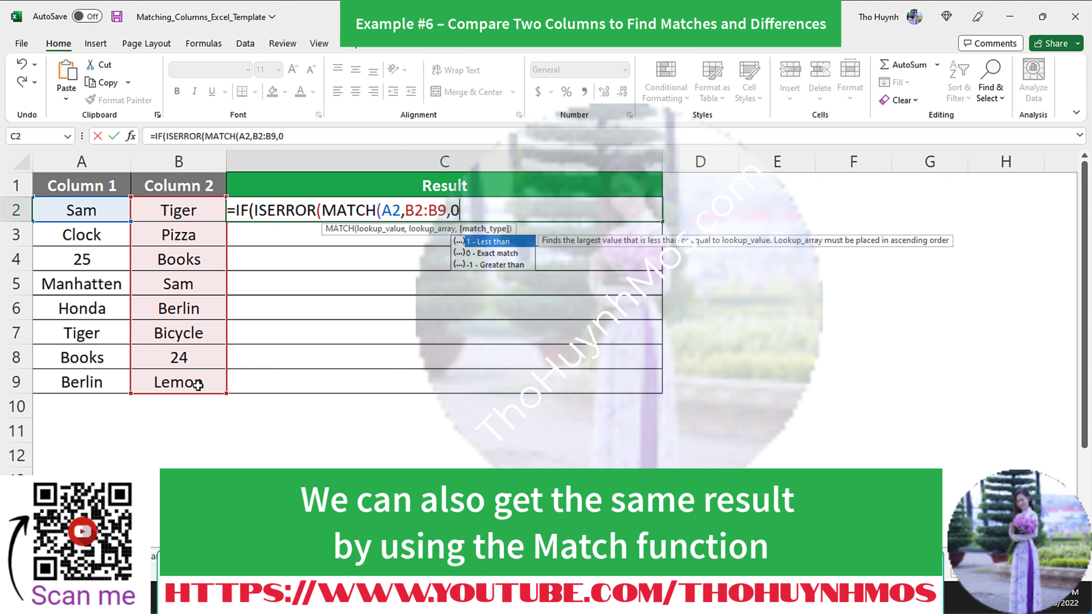
type(")")
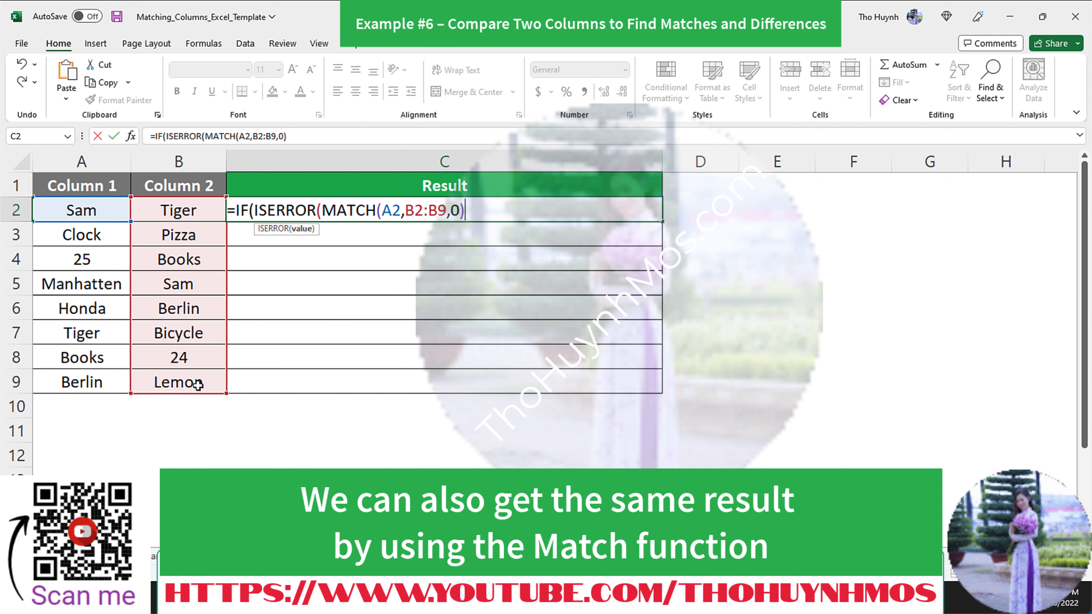
type(")")
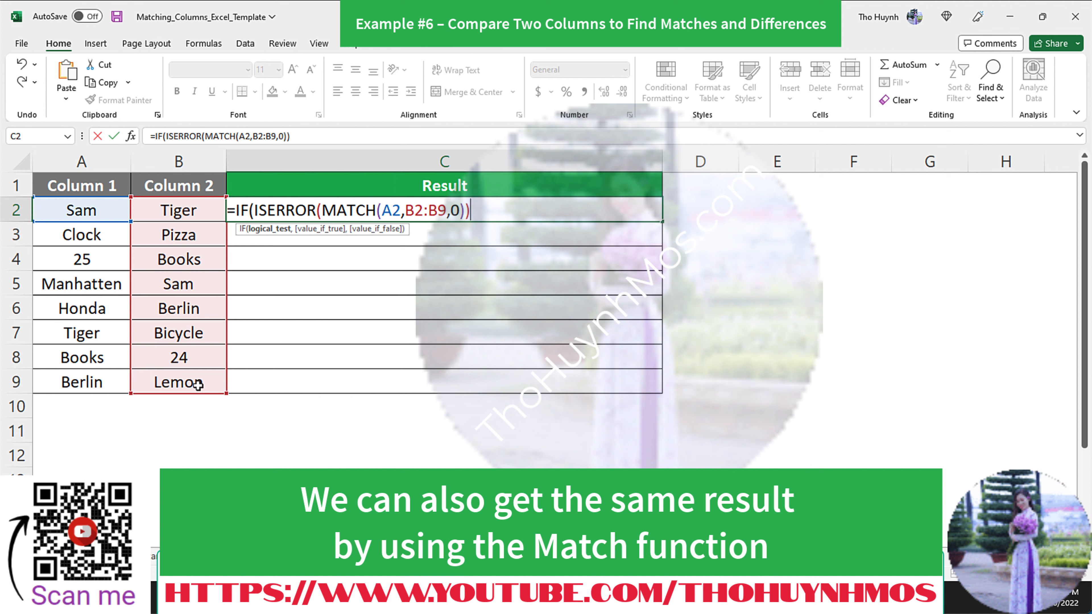
Complete the C2 formula as =IF(ISERROR(MATCH(A2,B2:B9,0)),"No match","match") and fill it down through C9
type(",")
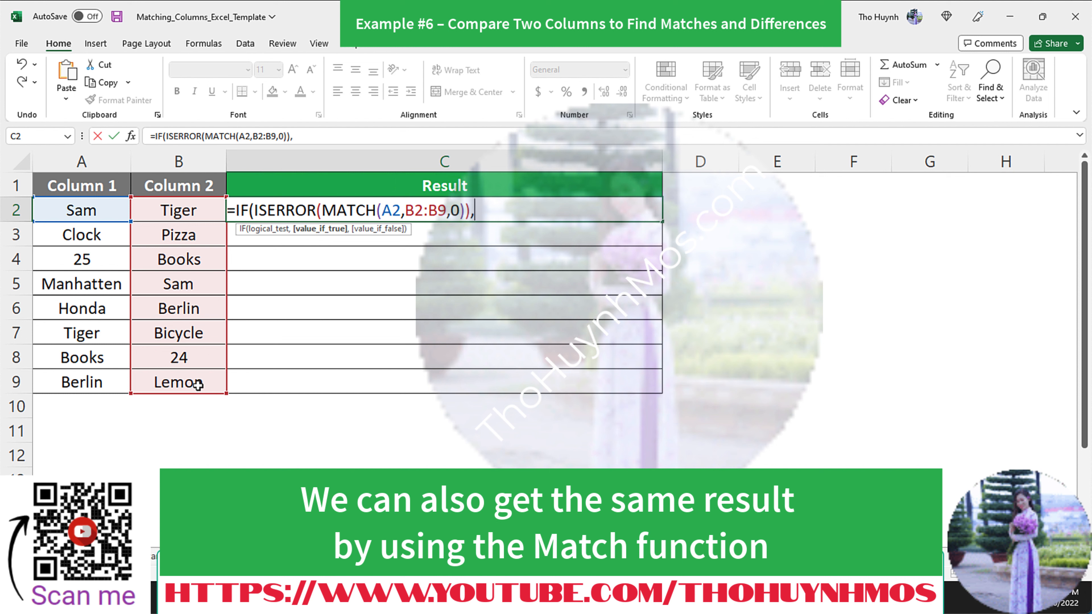
type("\"No match")
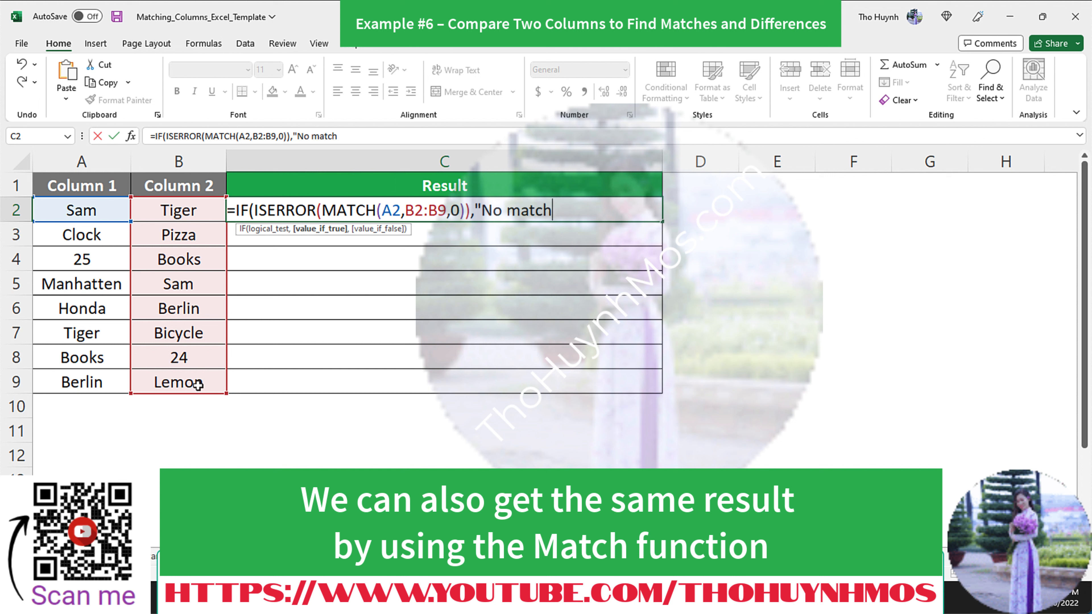
type("\",\"m")
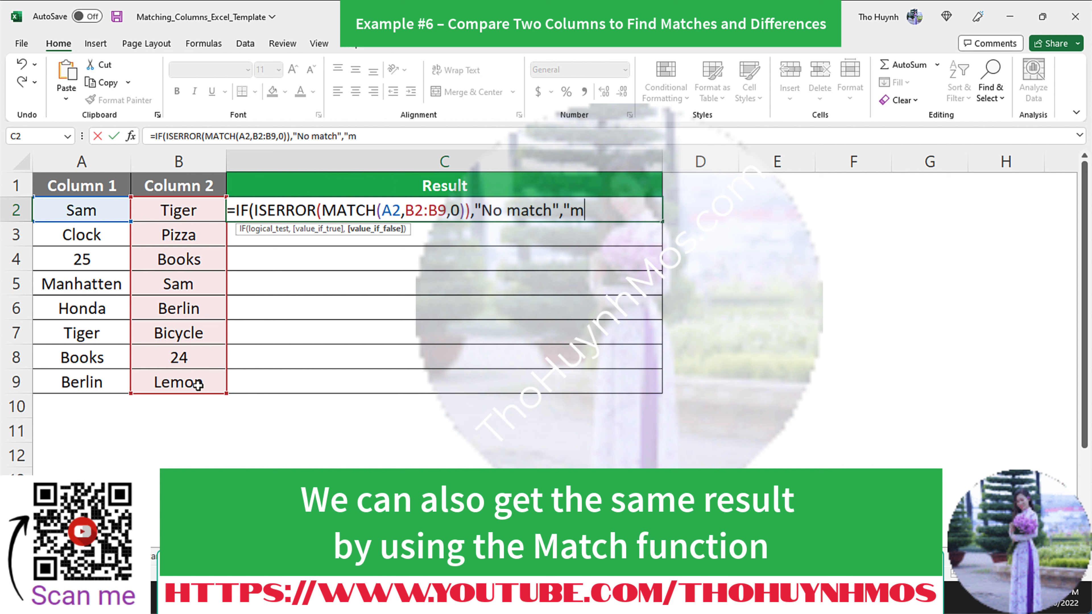
type("atch\")")
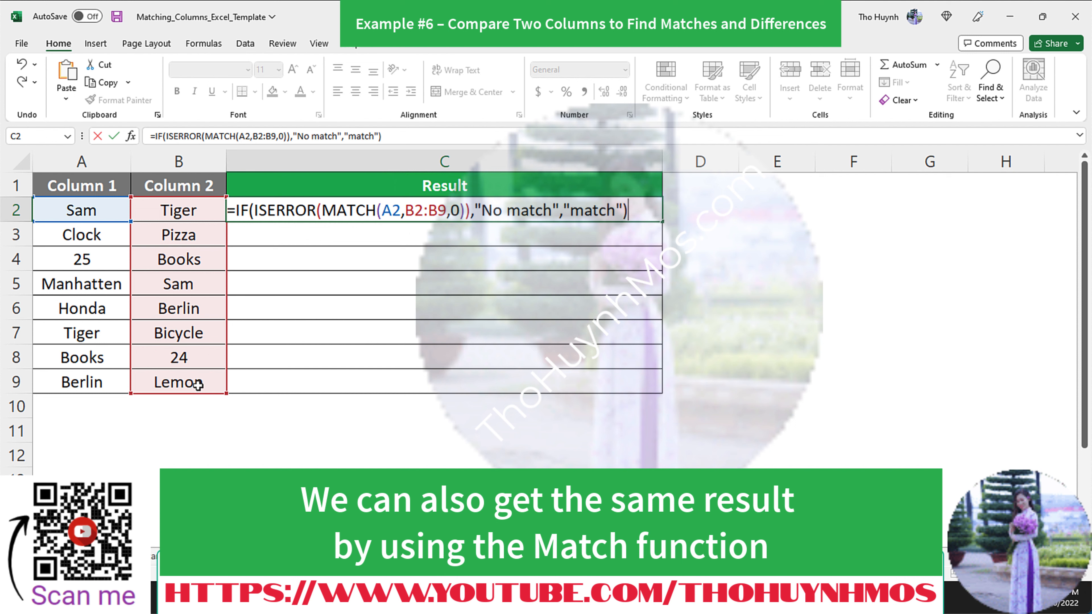
key("Return")
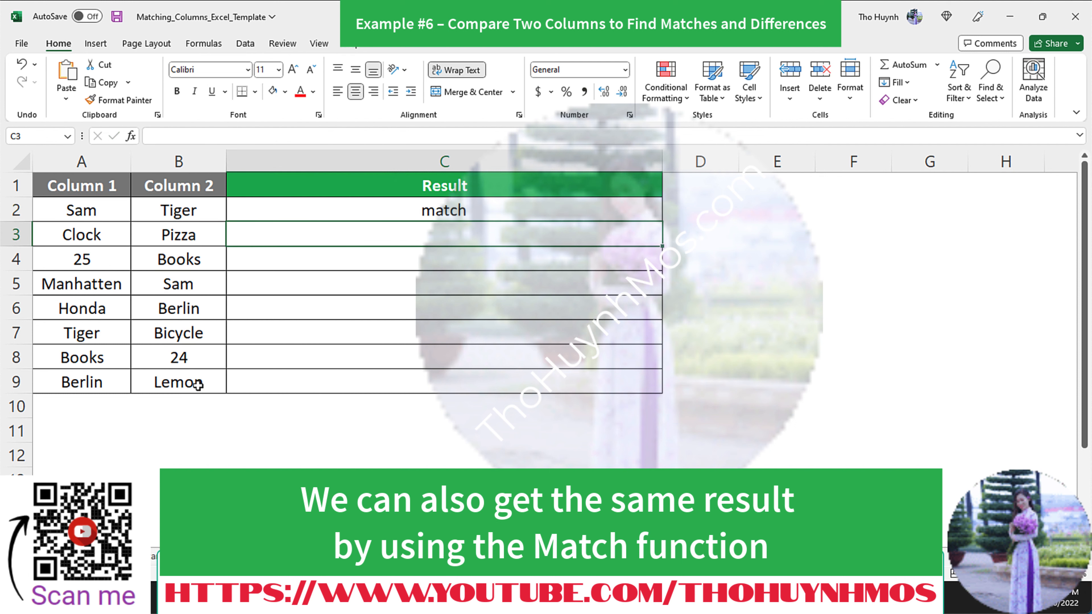
left_click(555, 211)
left_click_drag(662, 221, 663, 387)
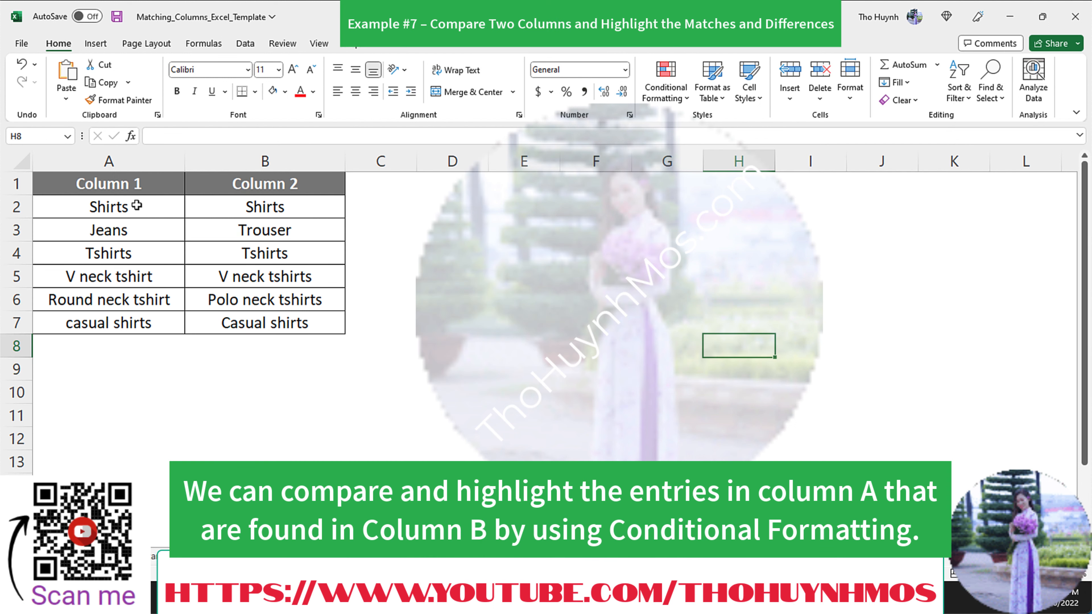
On the clothing columns sheet, start a new conditional formatting rule for A2:A7 with the type "Use a formula to determine which cells to format"
left_click_drag(139, 206, 145, 322)
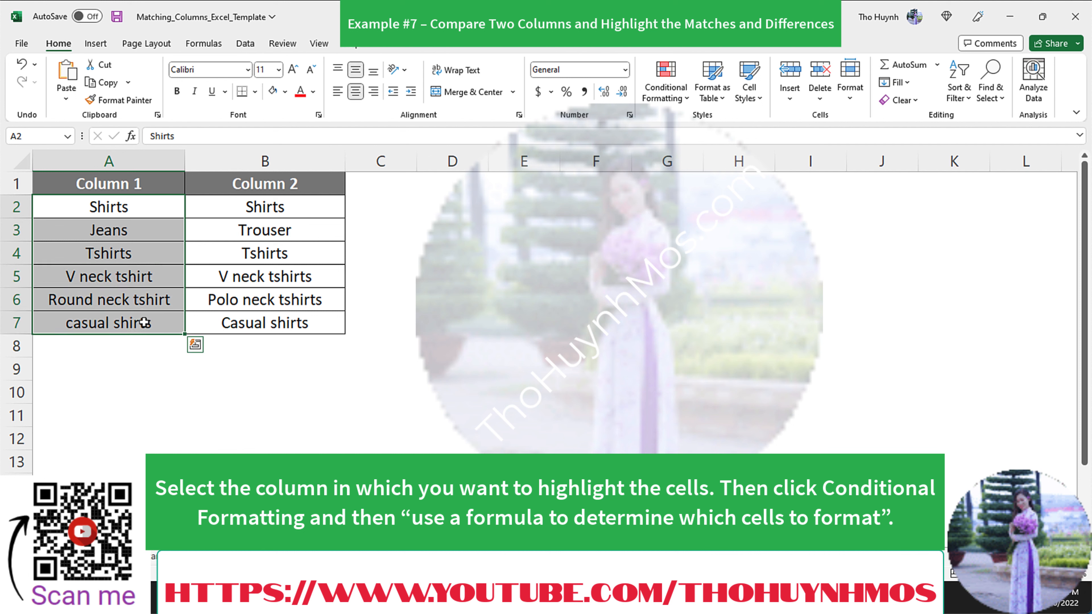
left_click(688, 101)
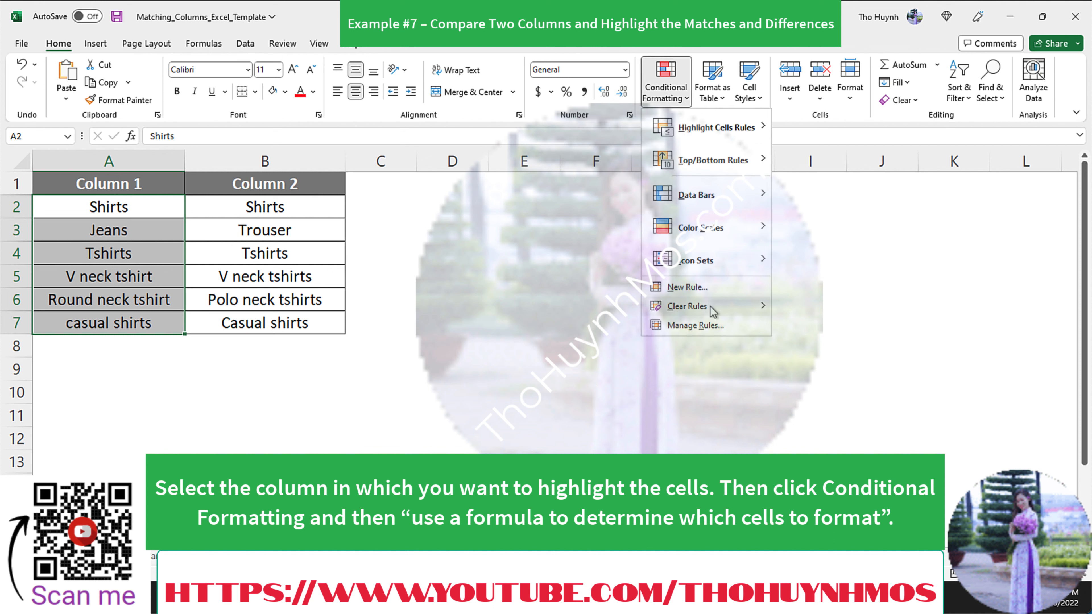
mouse_move(709, 305)
left_click(687, 287)
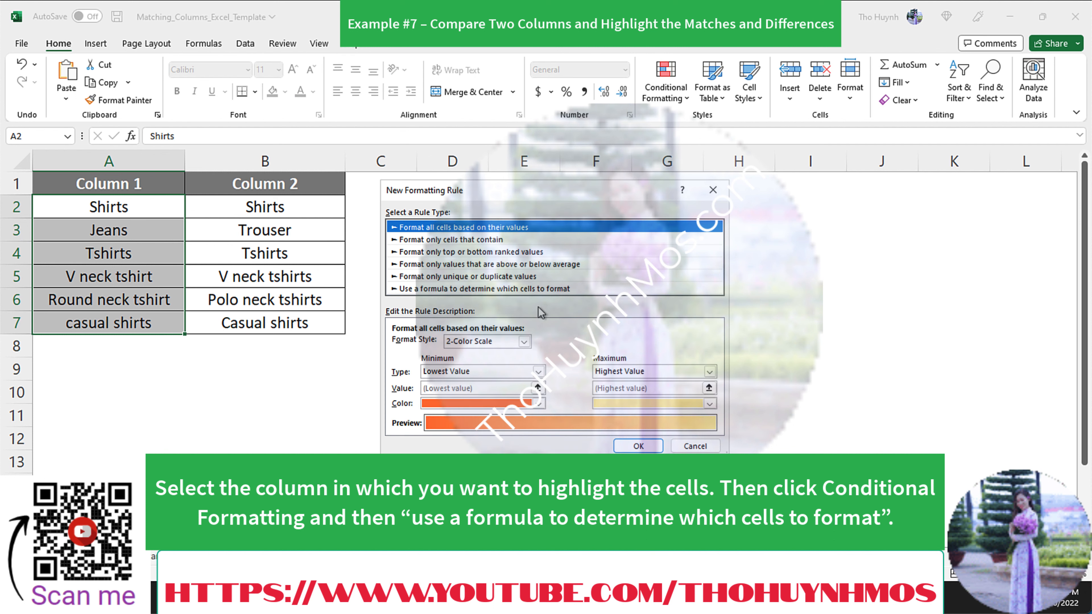
left_click(529, 289)
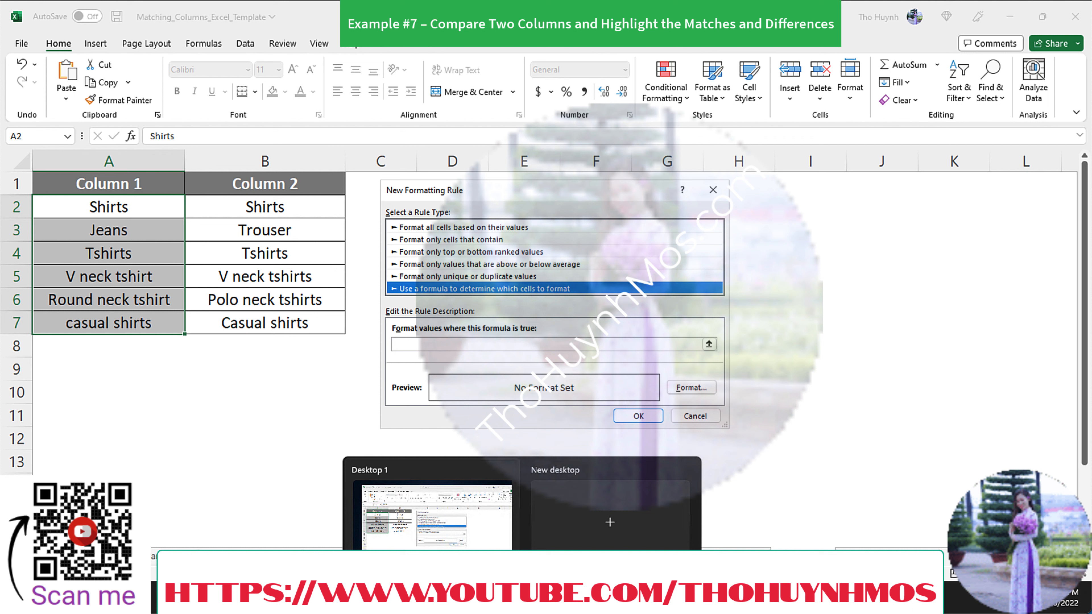
Complete the rule for A2:A7 with the formula =$B2=$A2 and a bright red background fill, and apply it
left_click(438, 345)
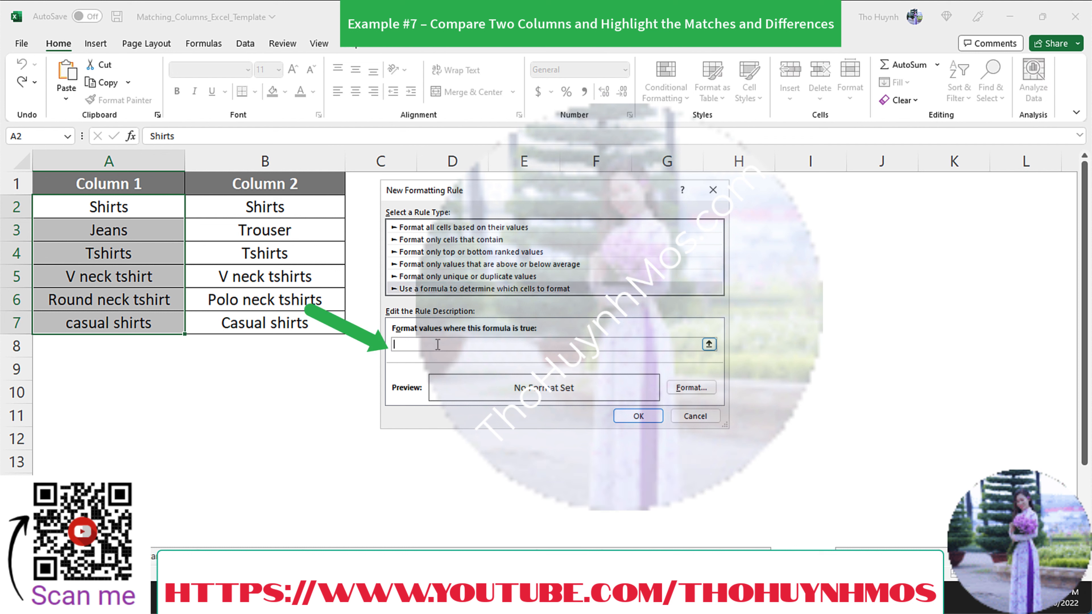
type("=")
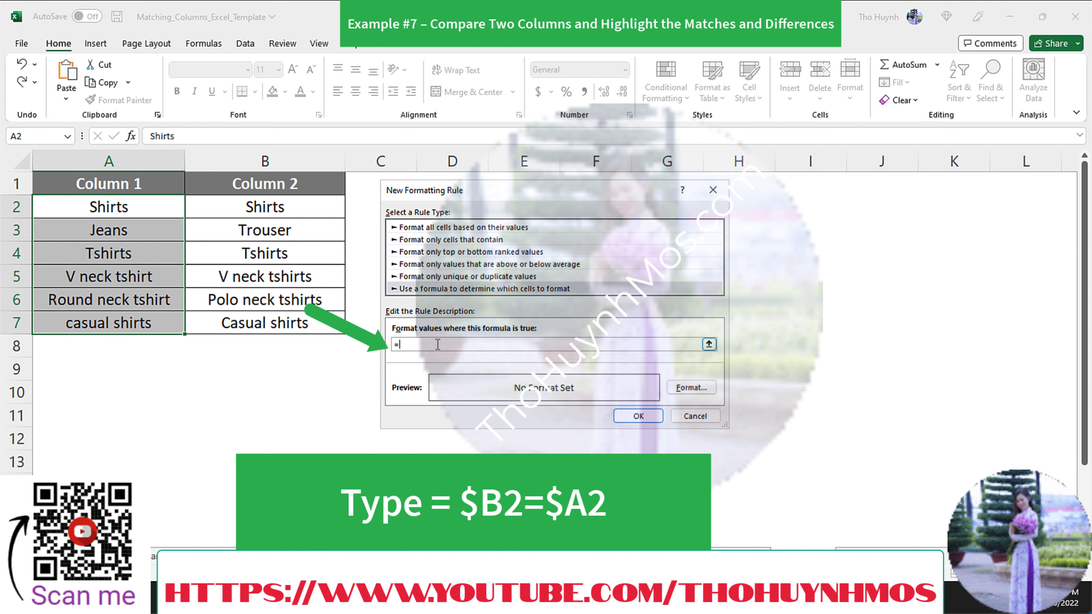
type("$B2=$A2")
left_click(691, 388)
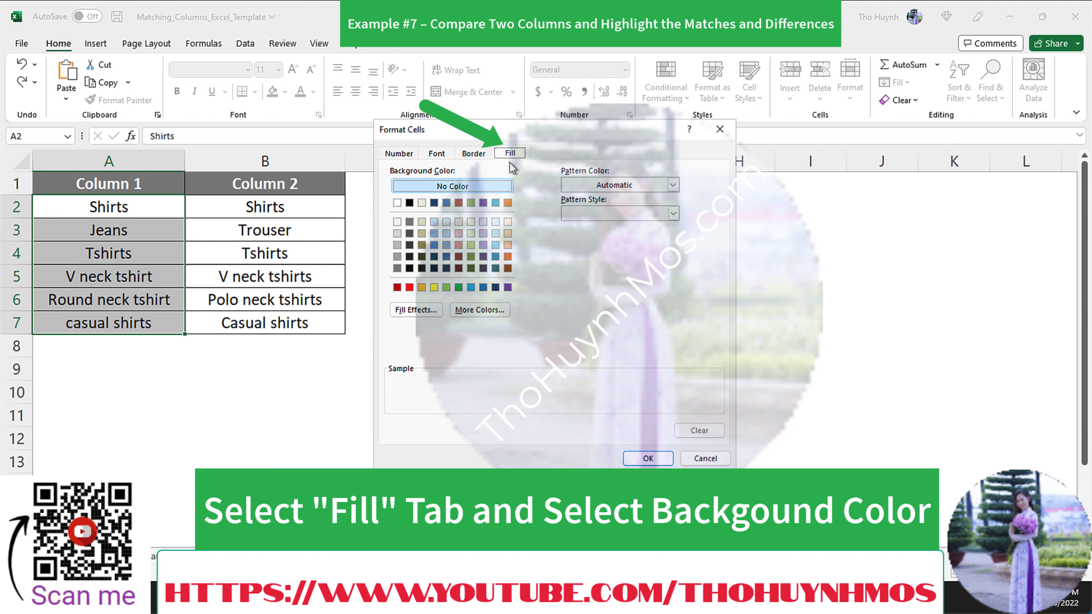
left_click(409, 287)
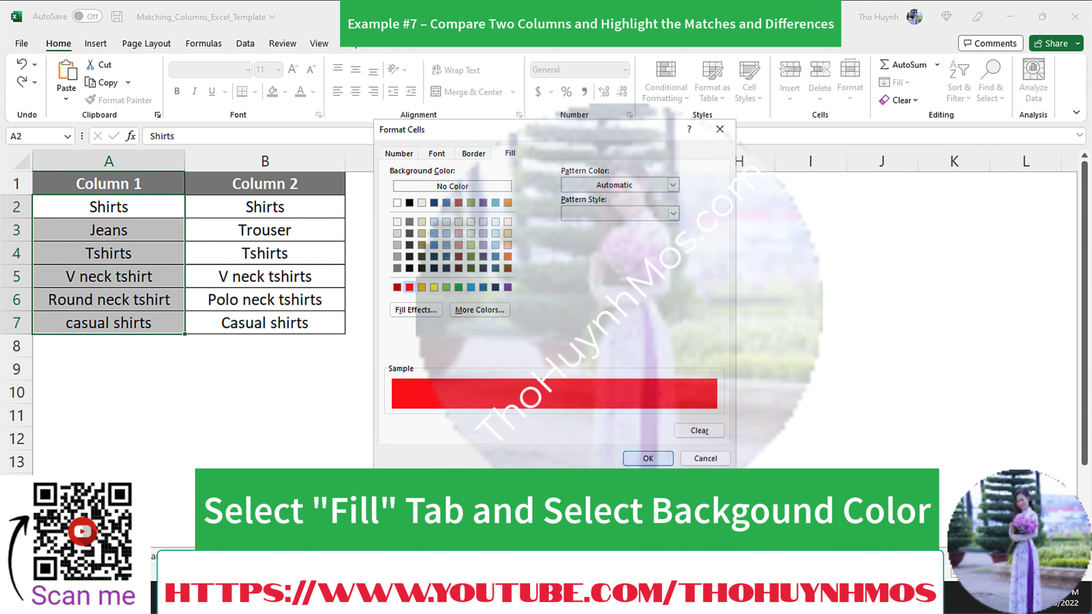
left_click(648, 459)
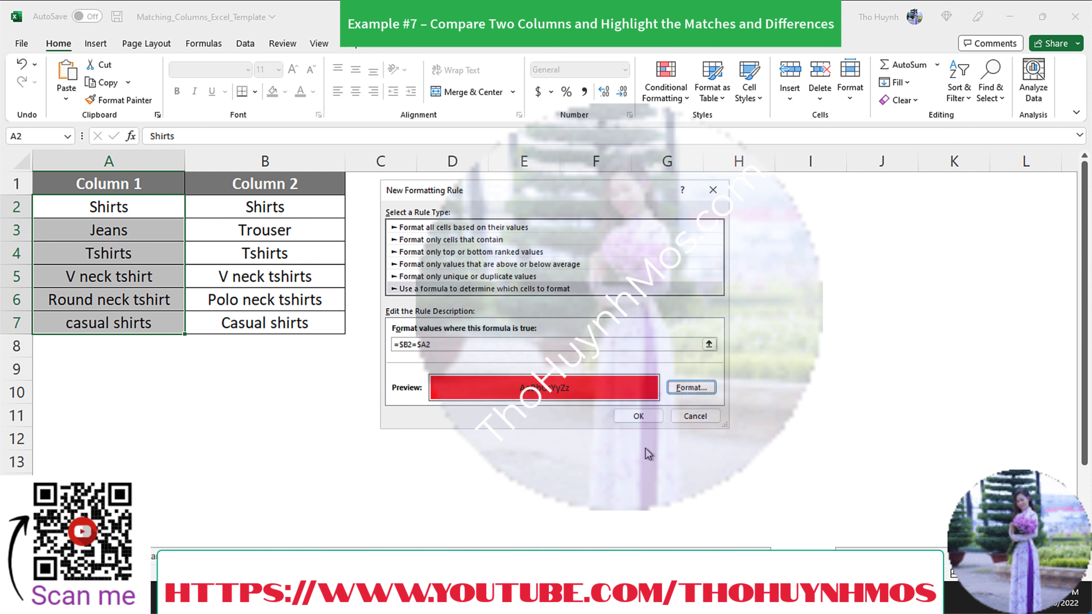
left_click(646, 423)
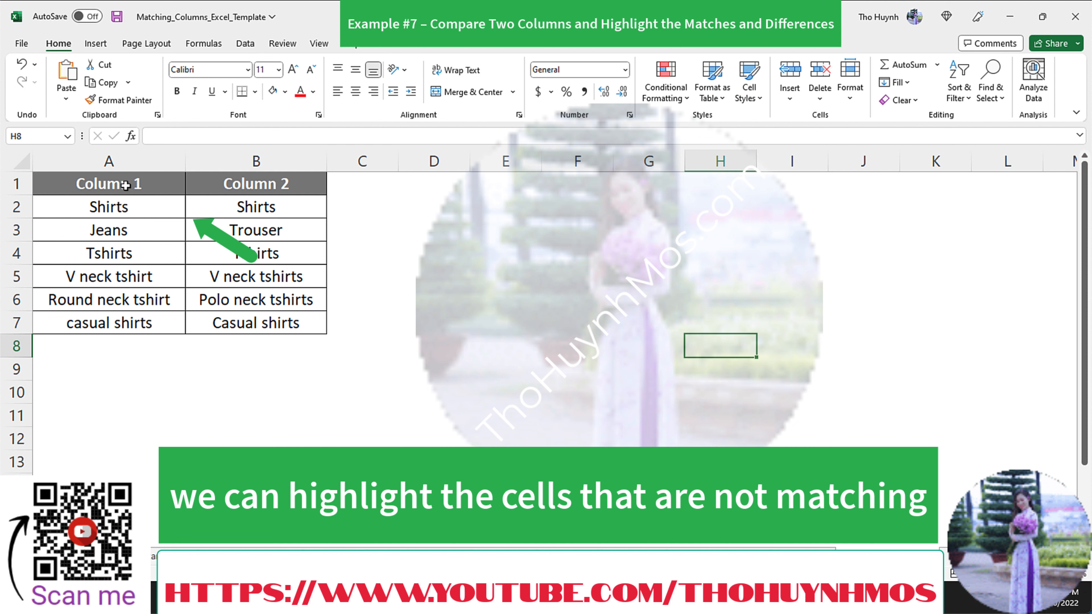
Start a formula-based conditional formatting rule for A1:A7 with the formula =$B2<>$A2 to target cells that do not match
left_click_drag(125, 185, 141, 327)
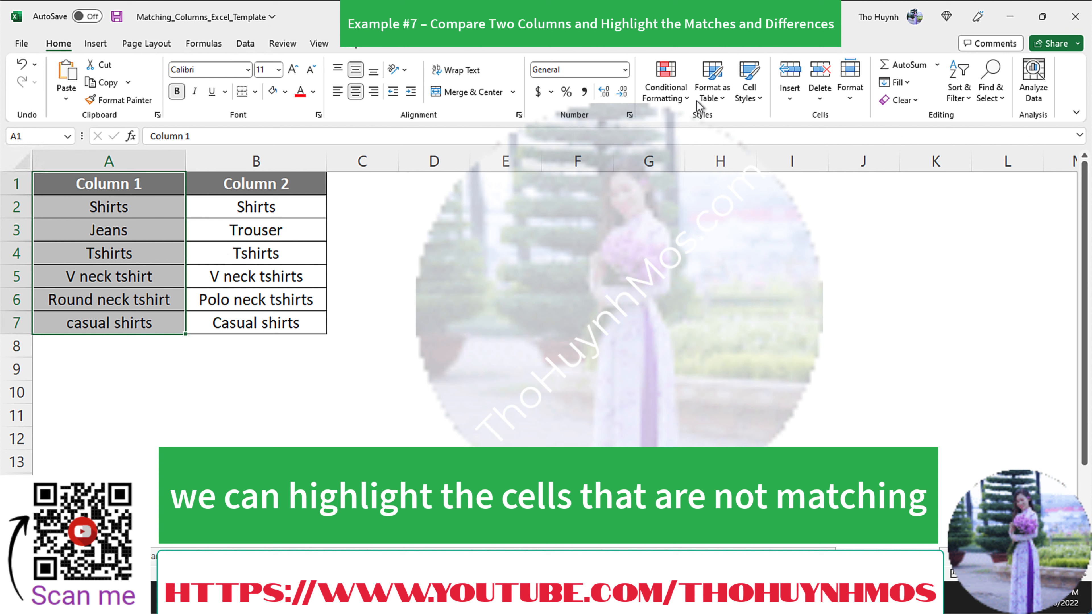
left_click(665, 92)
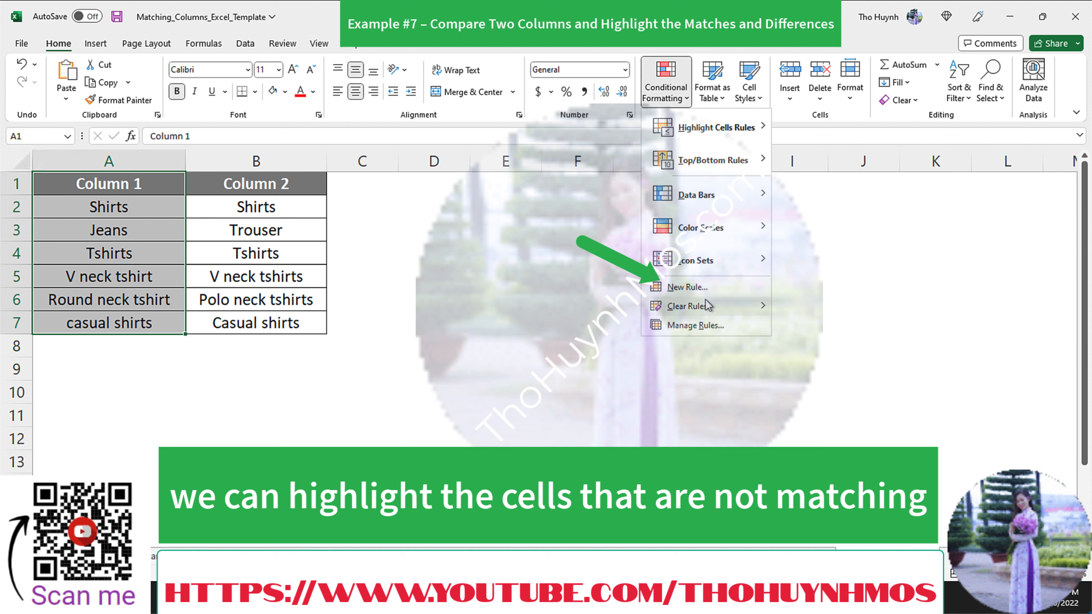
left_click(701, 287)
left_click(505, 276)
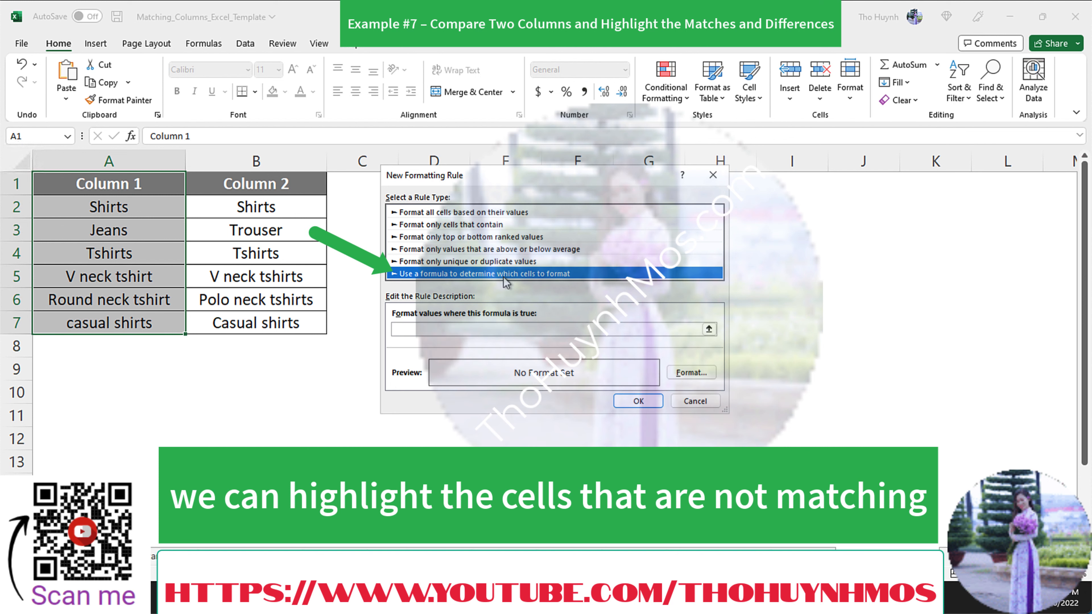
left_click(485, 331)
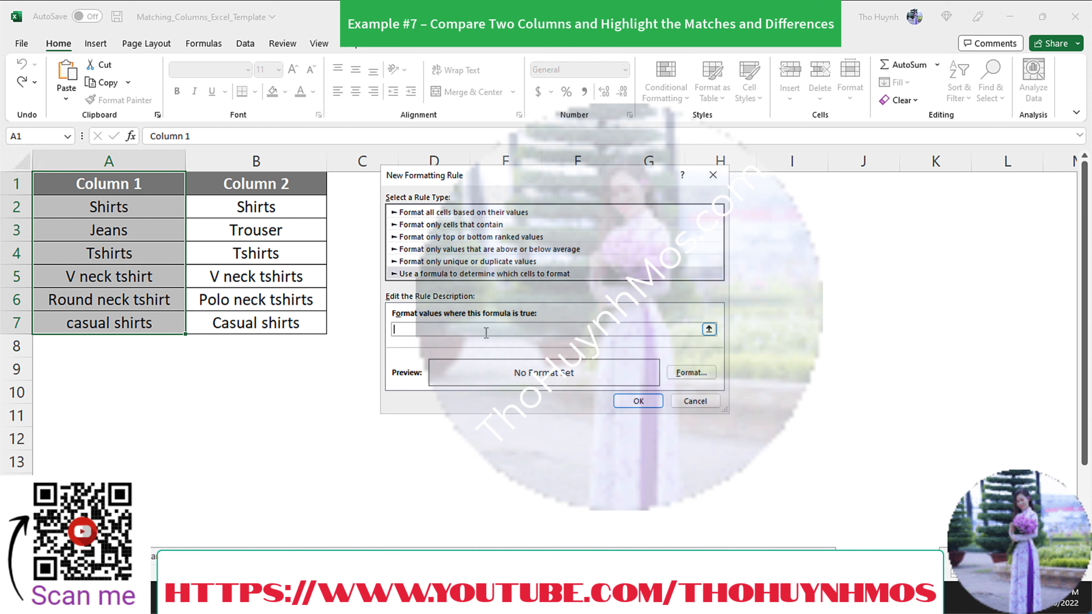
type("=")
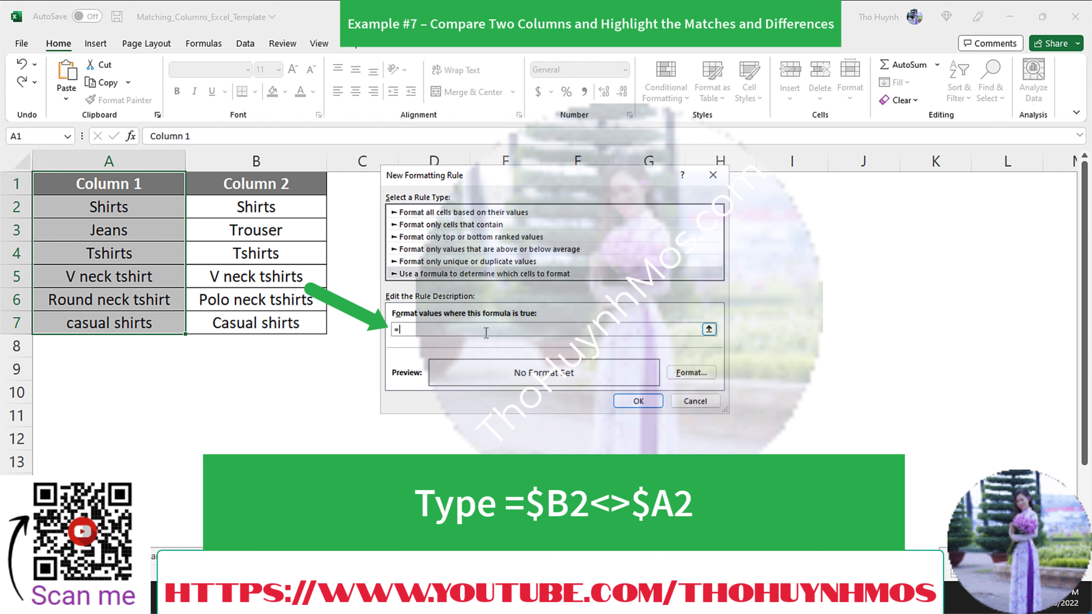
type("$B2<>$A2")
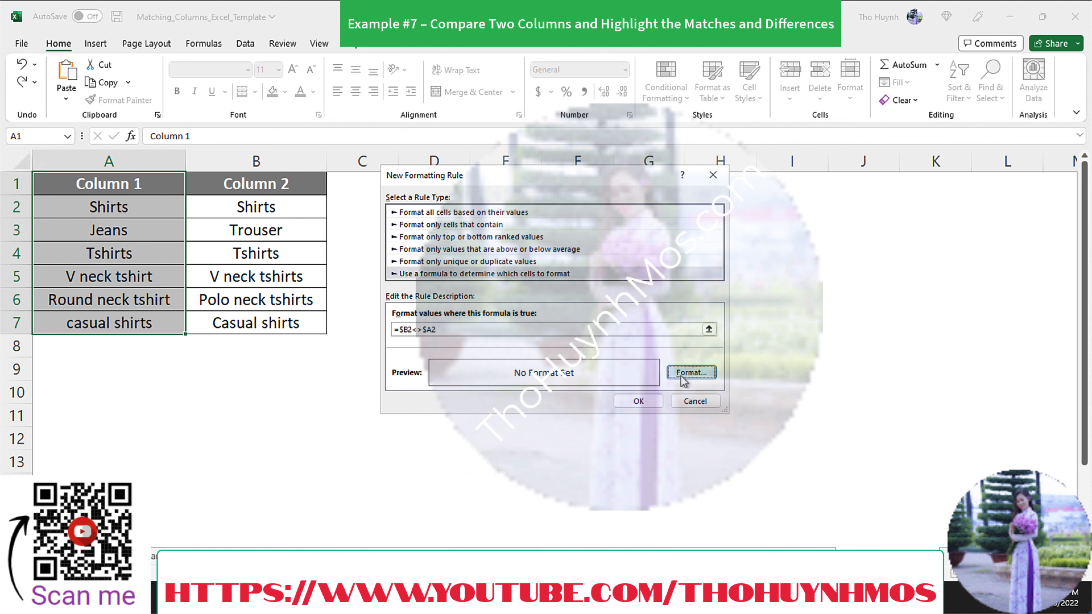
Give the =$B2<>$A2 rule a dark teal background fill and apply it to A1:A7
left_click(691, 372)
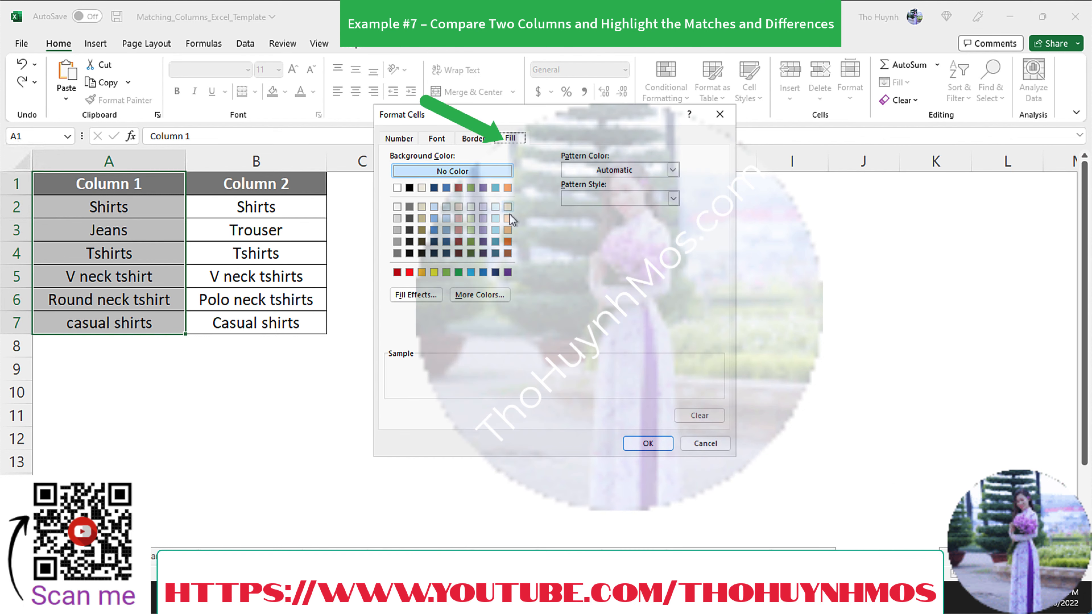
left_click(496, 242)
left_click(647, 443)
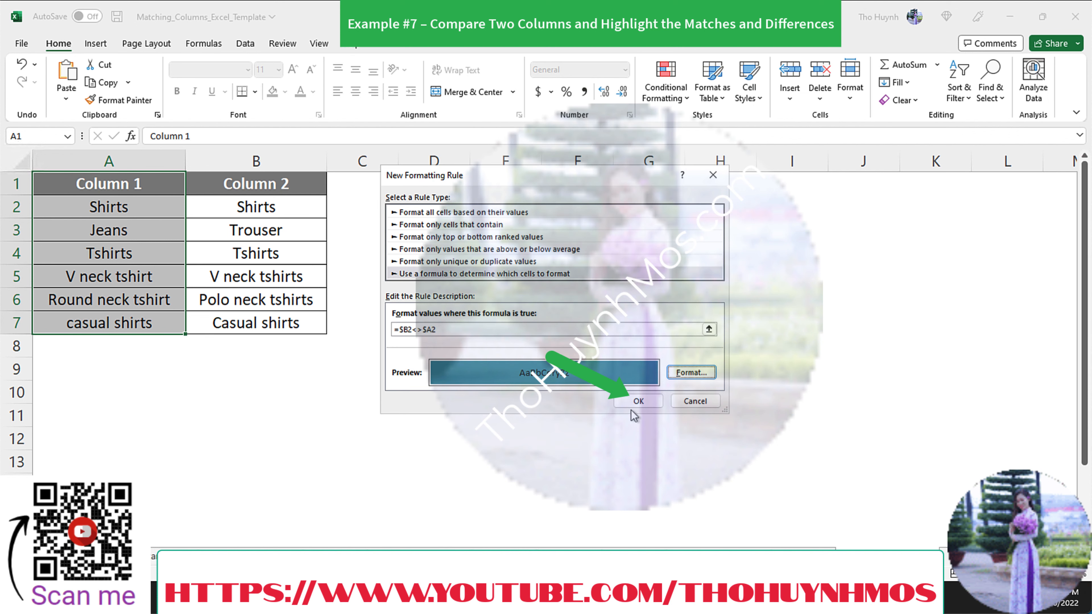
left_click(639, 401)
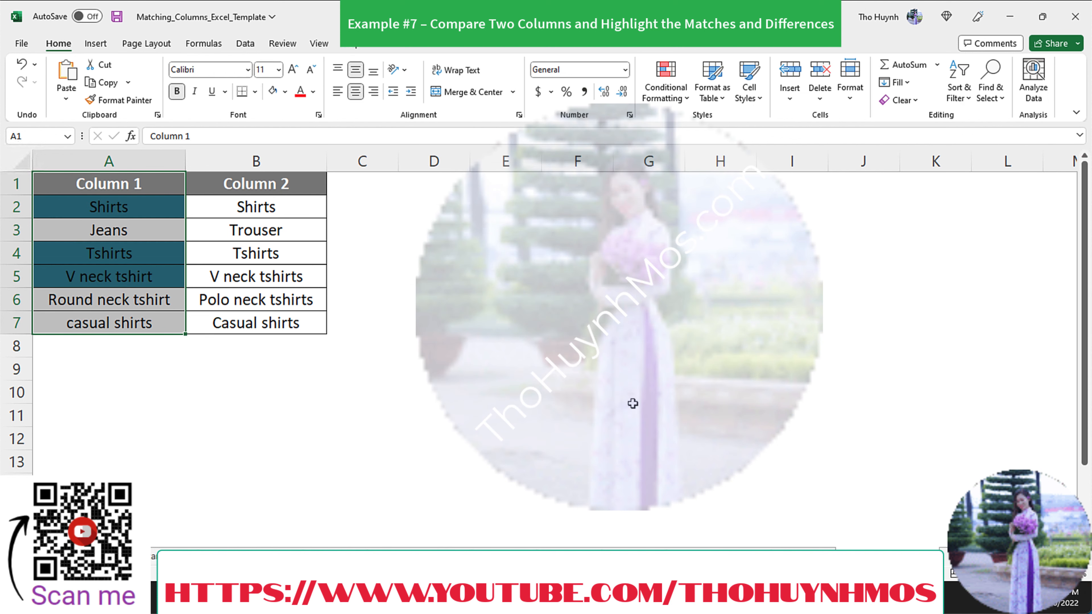